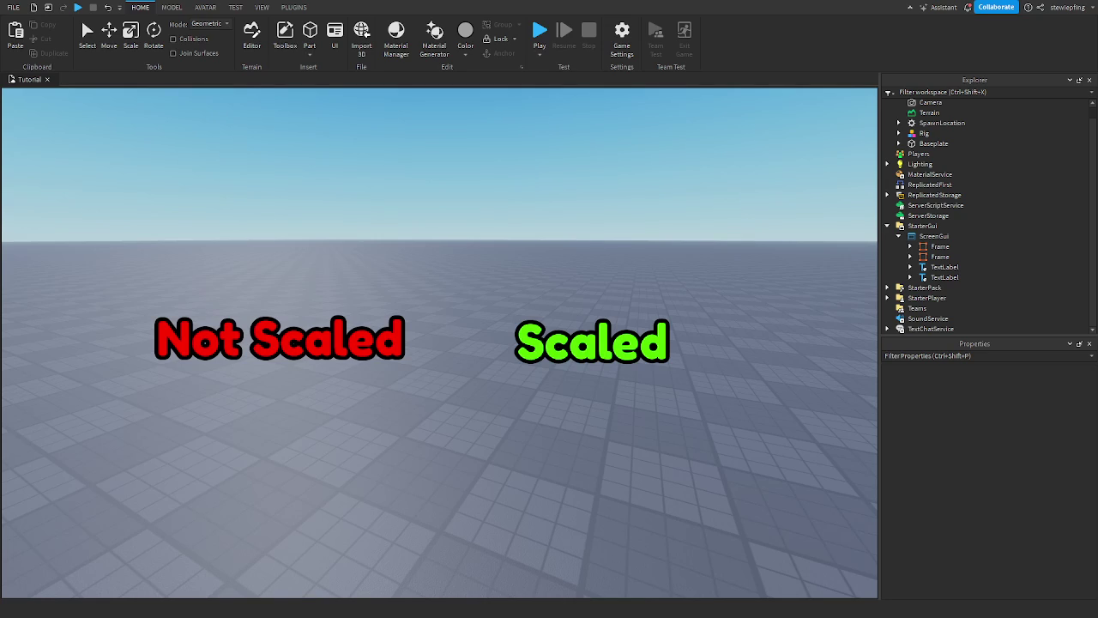
right_click_drag(740, 343, 714, 338)
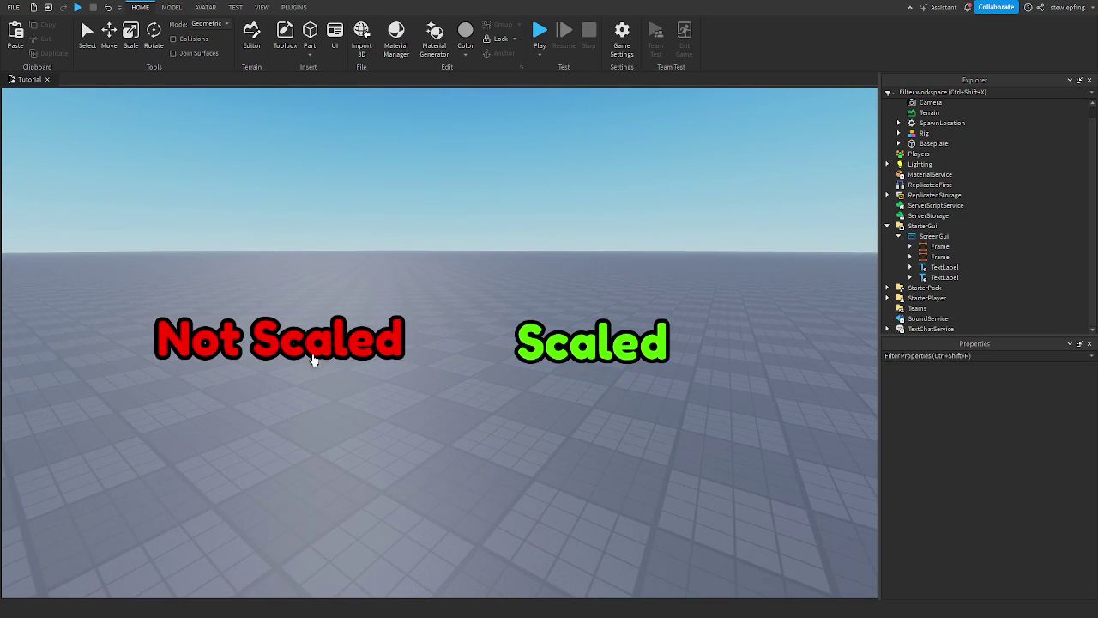
right_click_drag(580, 364, 579, 386)
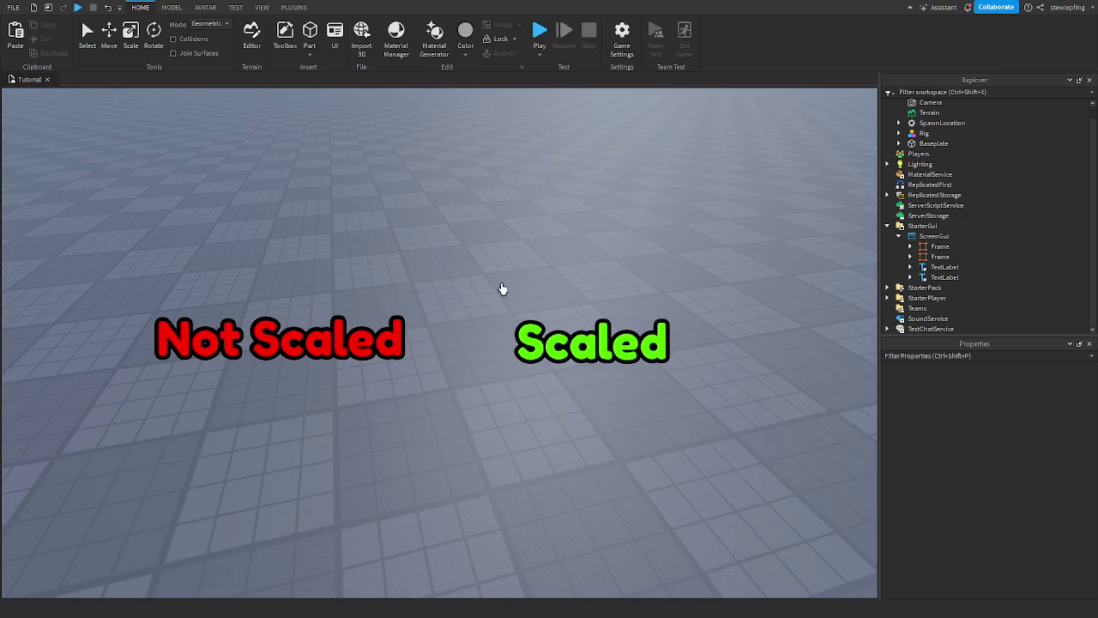
left_click(1090, 80)
left_click(1089, 81)
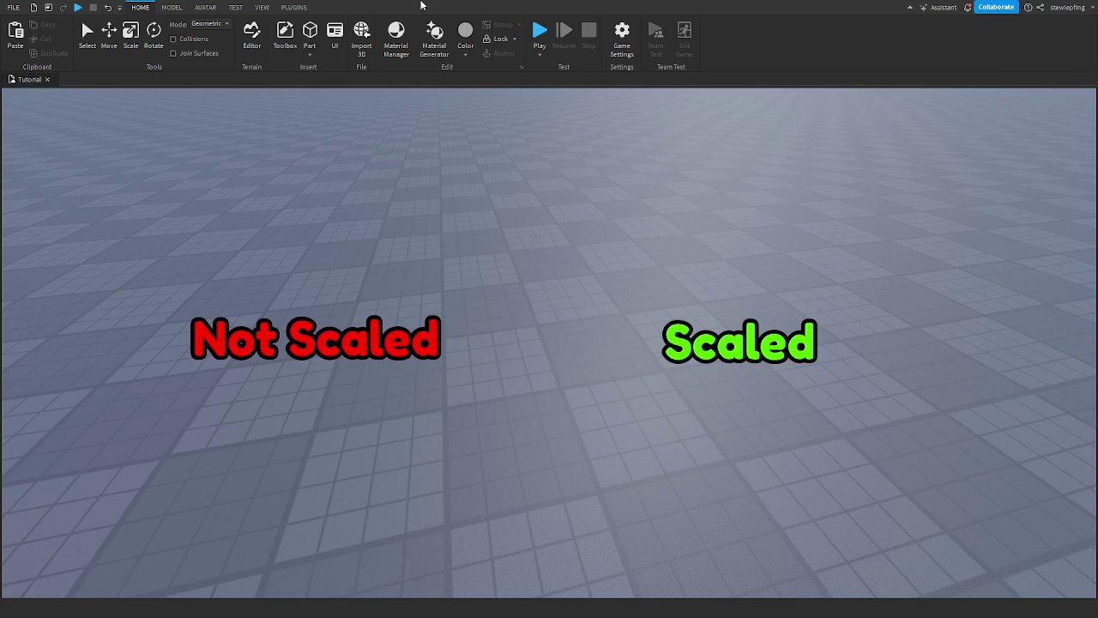
left_click(910, 6)
right_click_drag(883, 215, 887, 214)
left_click(909, 6)
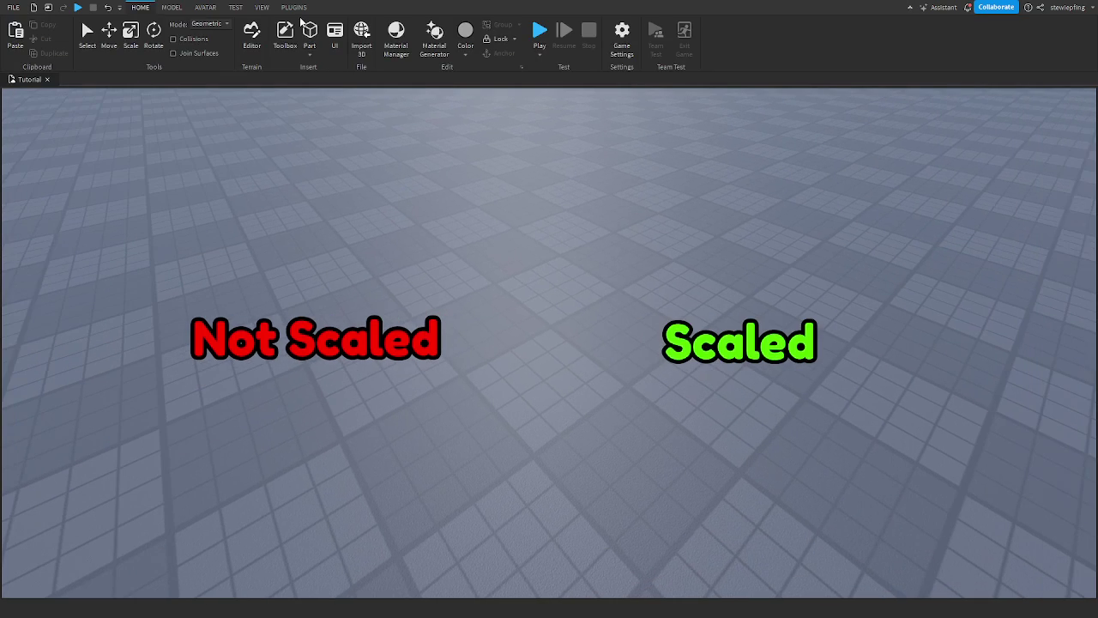
left_click(266, 7)
left_click(28, 40)
left_click(53, 41)
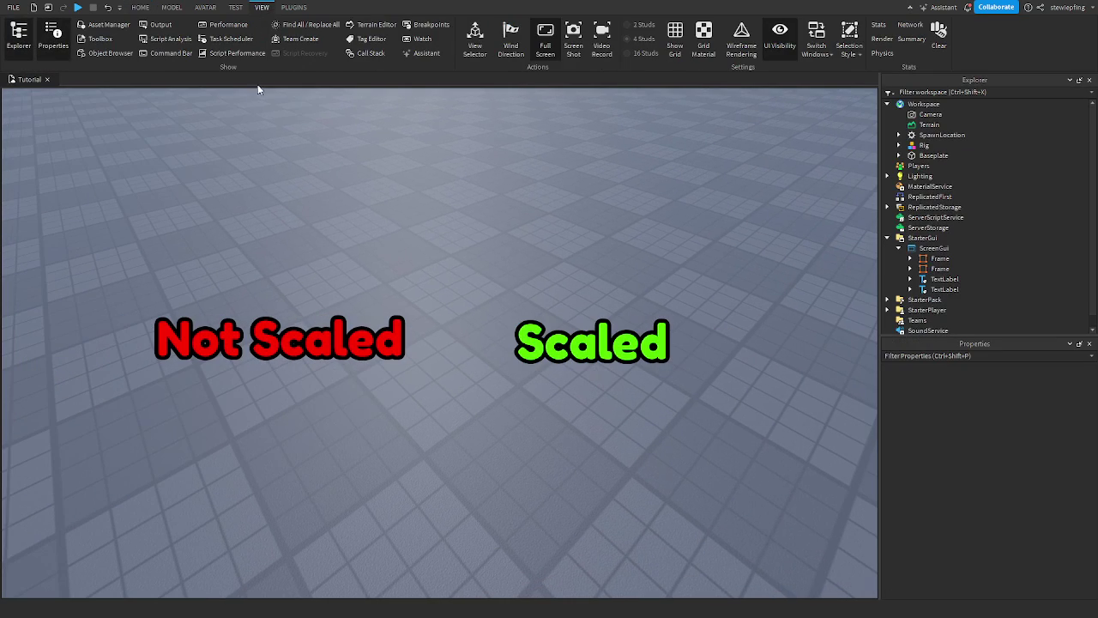
Preview the two text labels in the device emulator on the VGA and iPhone X screens, then turn emulation off.
left_click(235, 7)
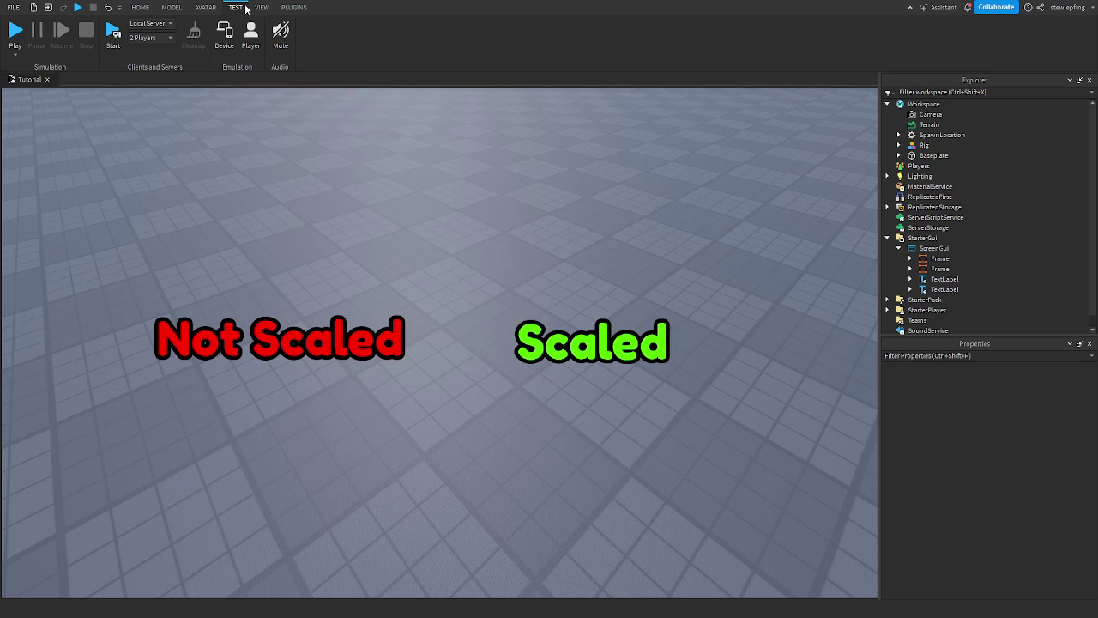
left_click(222, 44)
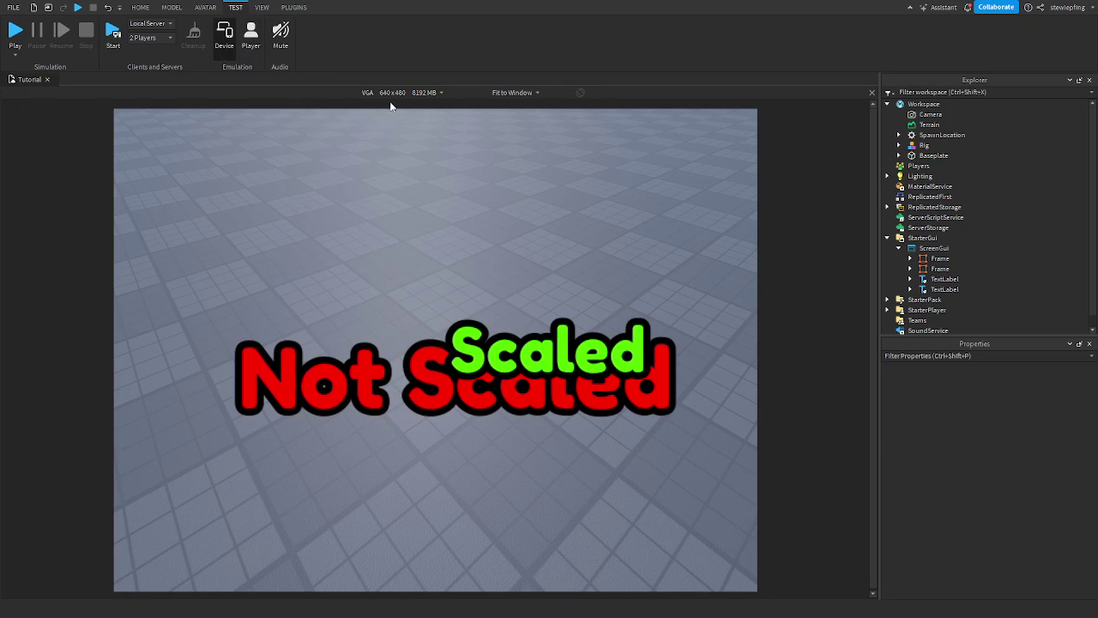
left_click(327, 244)
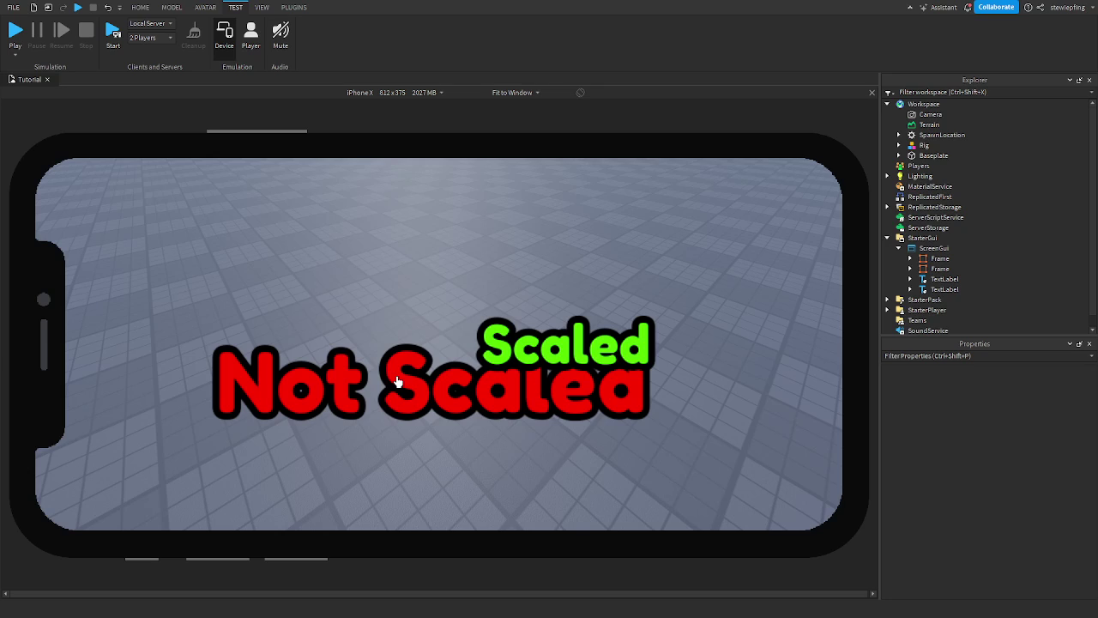
left_click(224, 35)
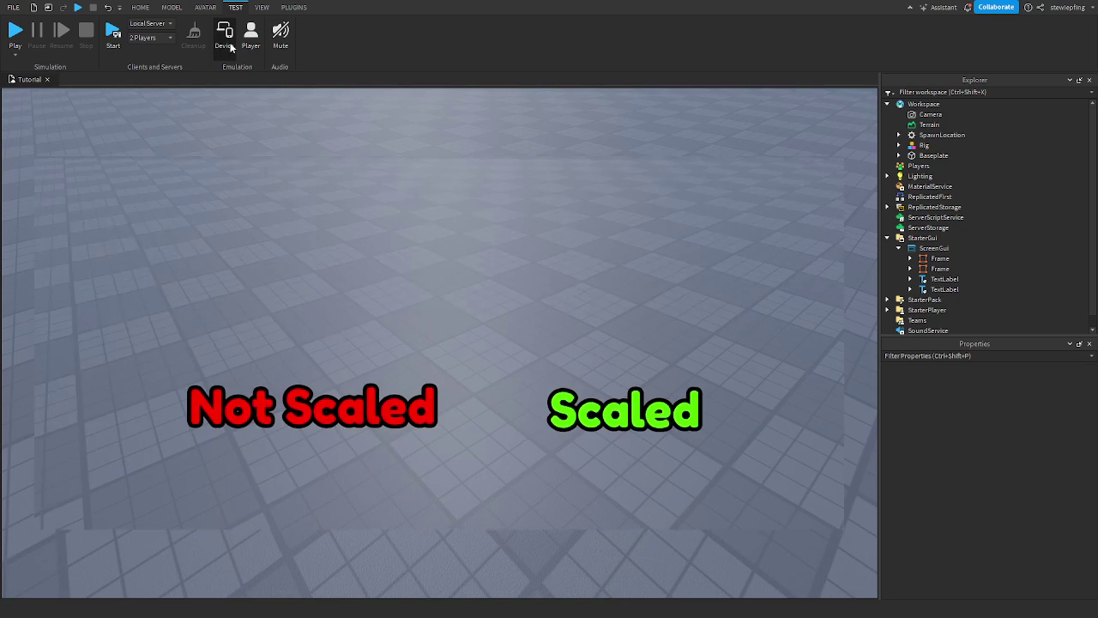
Preview the text labels emulated on iPad Pro 3rd Generation, Samsung Galaxy A51 and PS4, ending with emulation off.
left_click(224, 34)
left_click(373, 382)
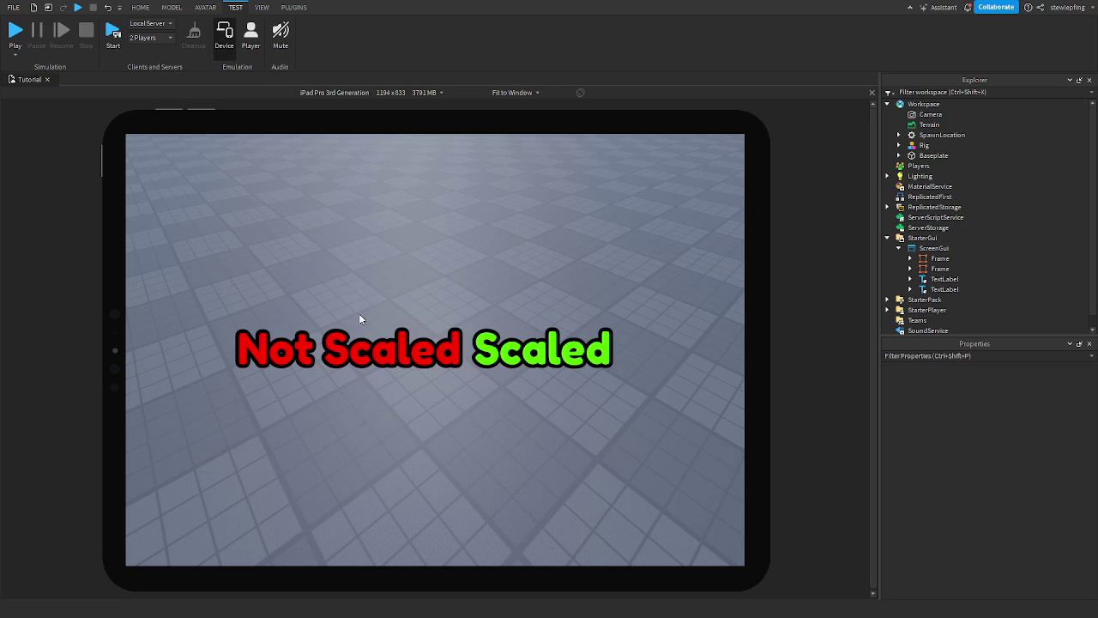
left_click(361, 339)
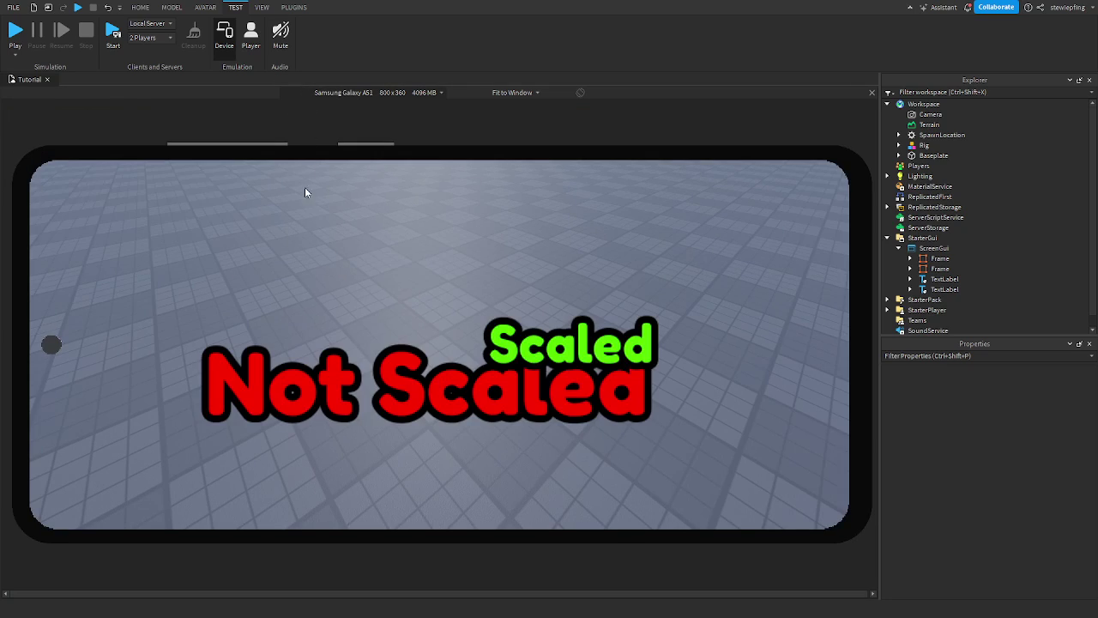
left_click(326, 556)
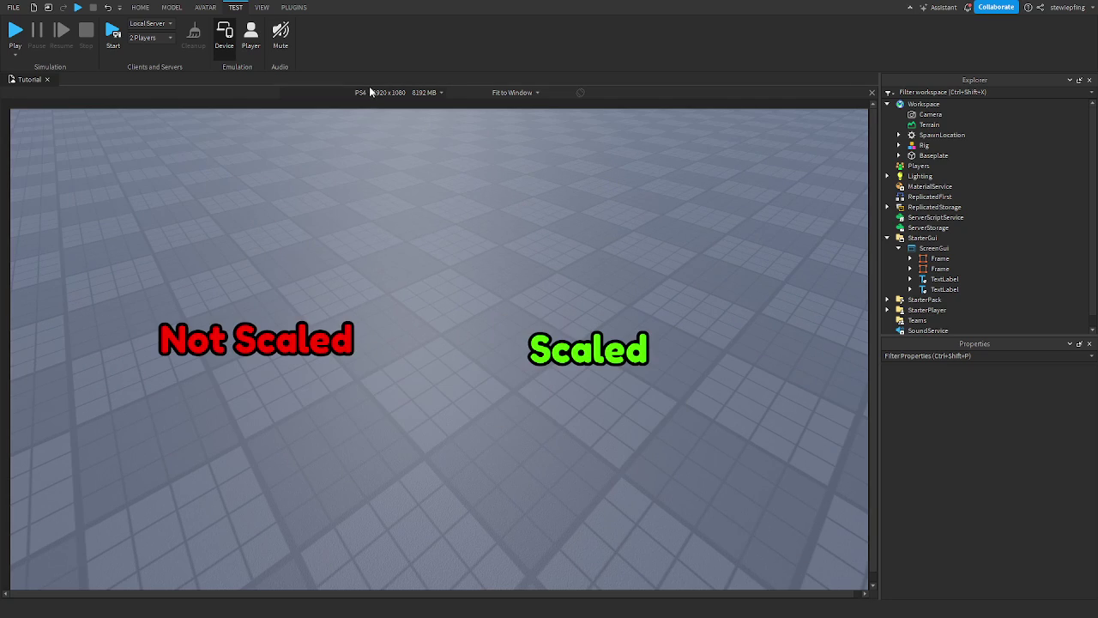
left_click(224, 34)
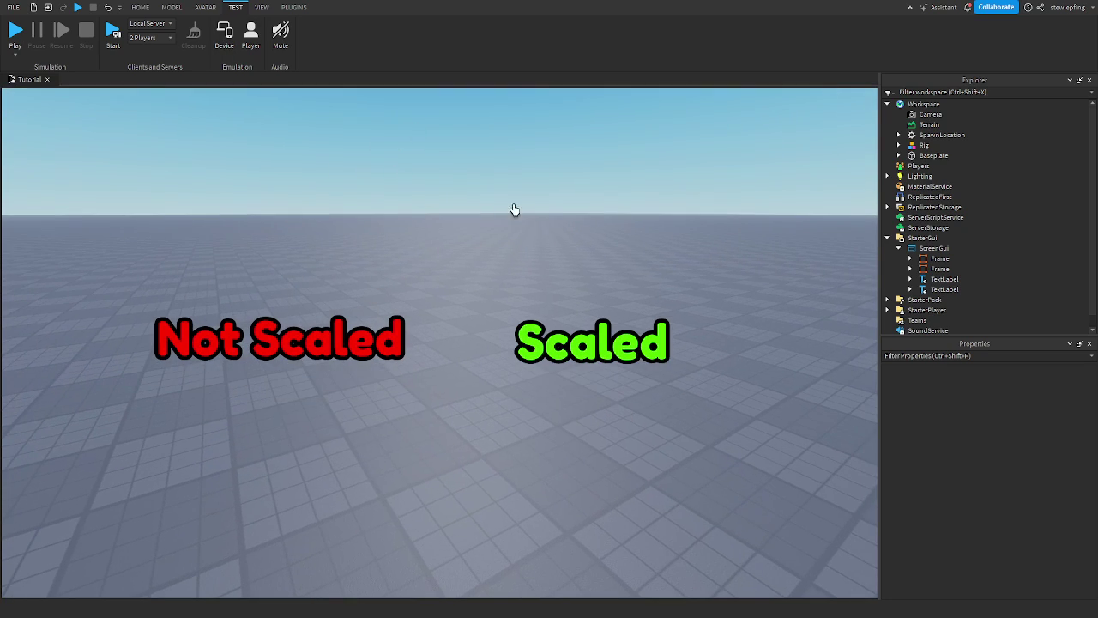
Hide both TextLabels in the ScreenGui by disabling their Visible property.
left_click(944, 289)
left_click(942, 281, "ctrl")
left_click(968, 355)
type("v")
left_click(996, 413)
Show both Frames in the ScreenGui by enabling Visible, and clear the property filter.
left_click(941, 268)
left_click(940, 258, "ctrl")
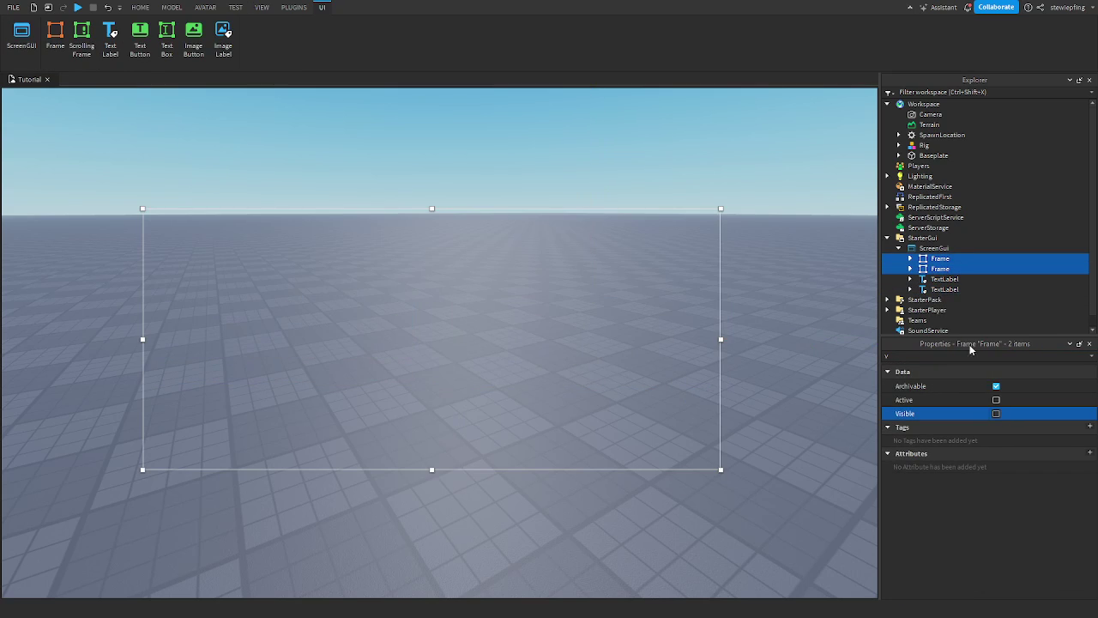
left_click(997, 413)
key("BackSpace")
left_click(953, 249)
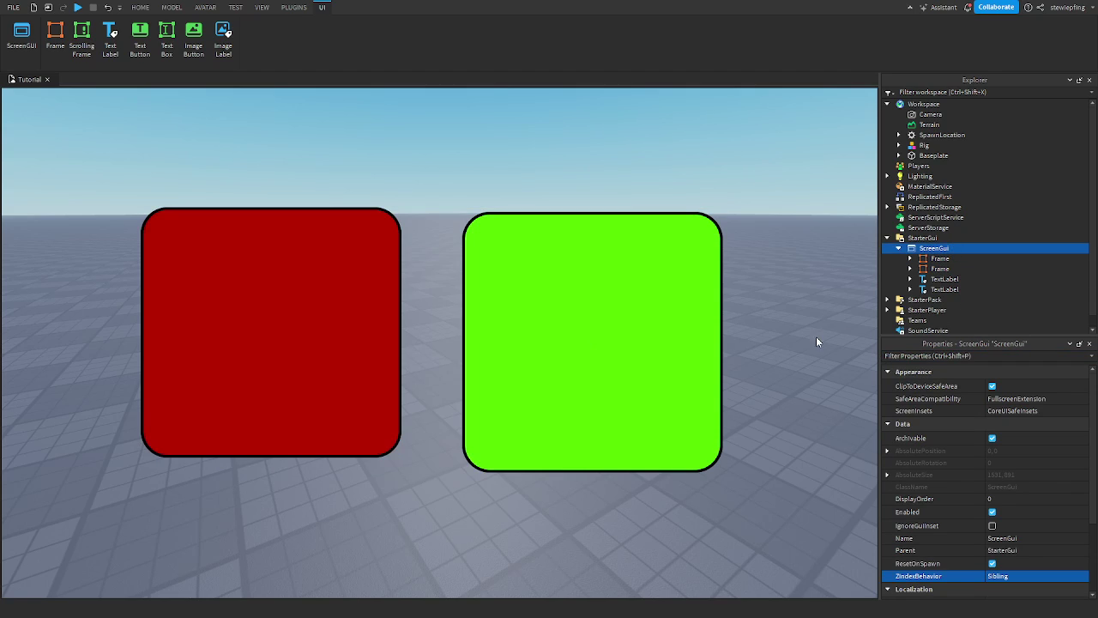
Preview the red and green frames in the device emulator on iPhone X and iPad 7th Generation.
right_click_drag(789, 326, 778, 325)
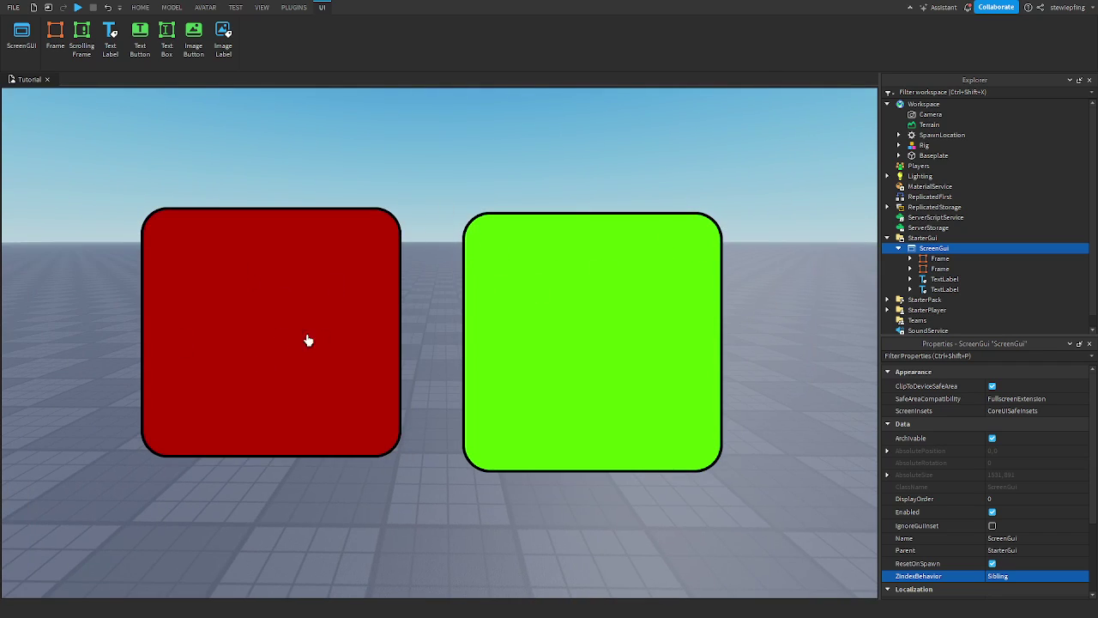
left_click(235, 8)
left_click(224, 39)
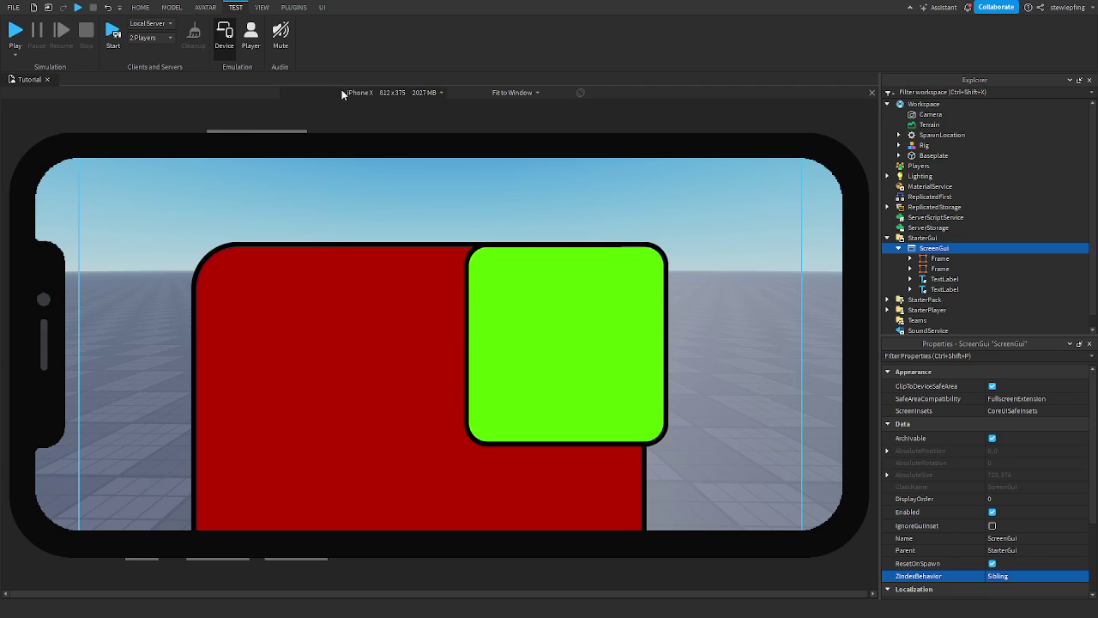
left_click(345, 161)
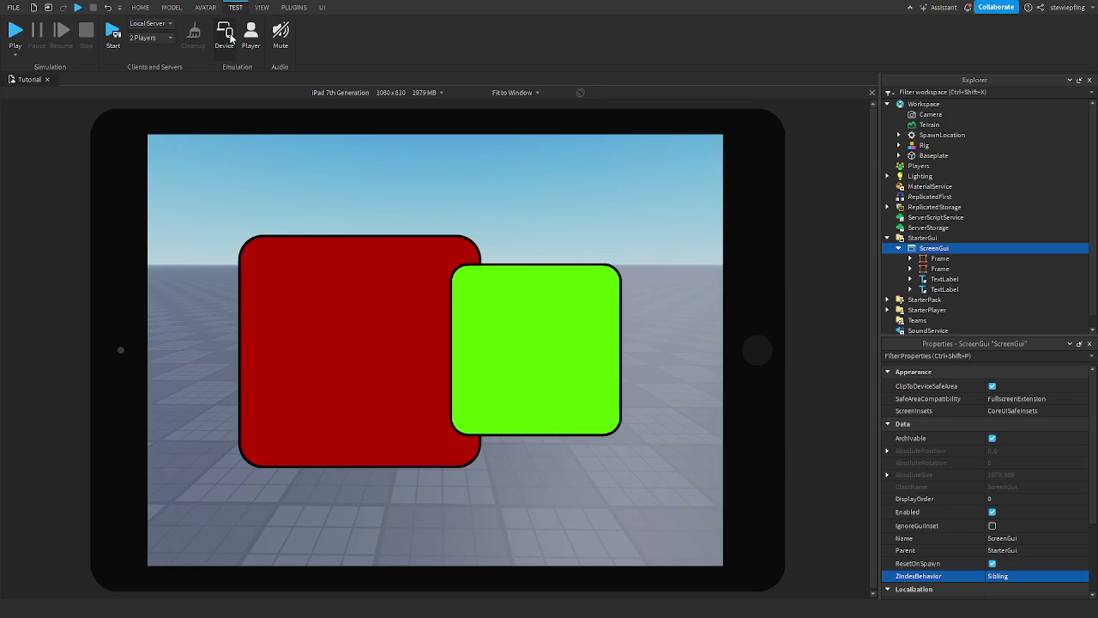
left_click(227, 34)
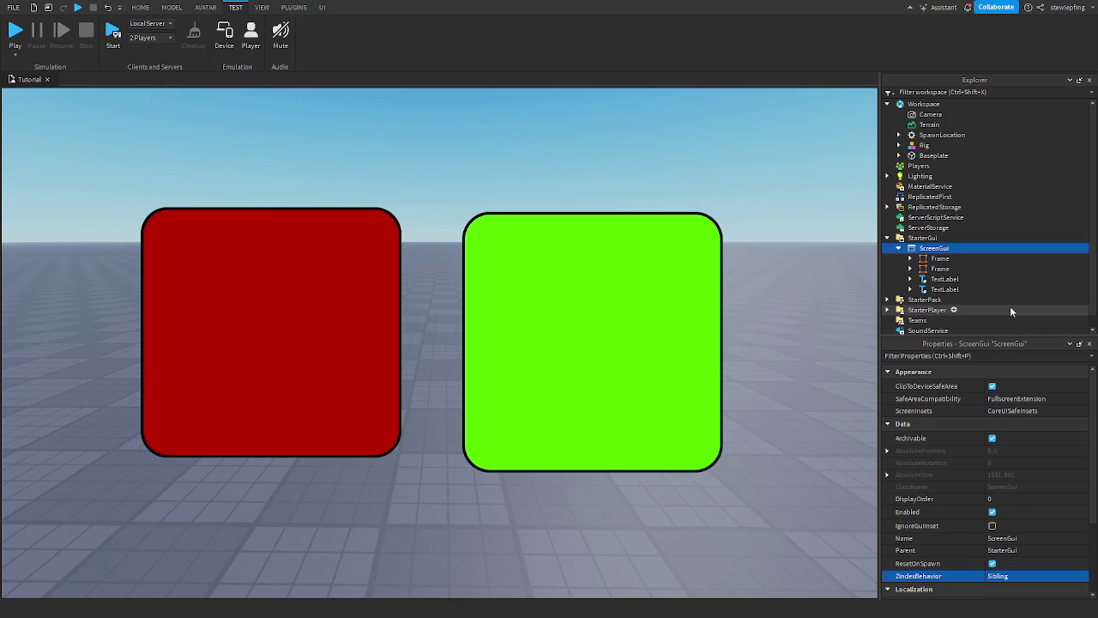
Compare the red and green frames' properties, examining the green frame's AnchorPoint, Position and Size.
left_click(931, 260)
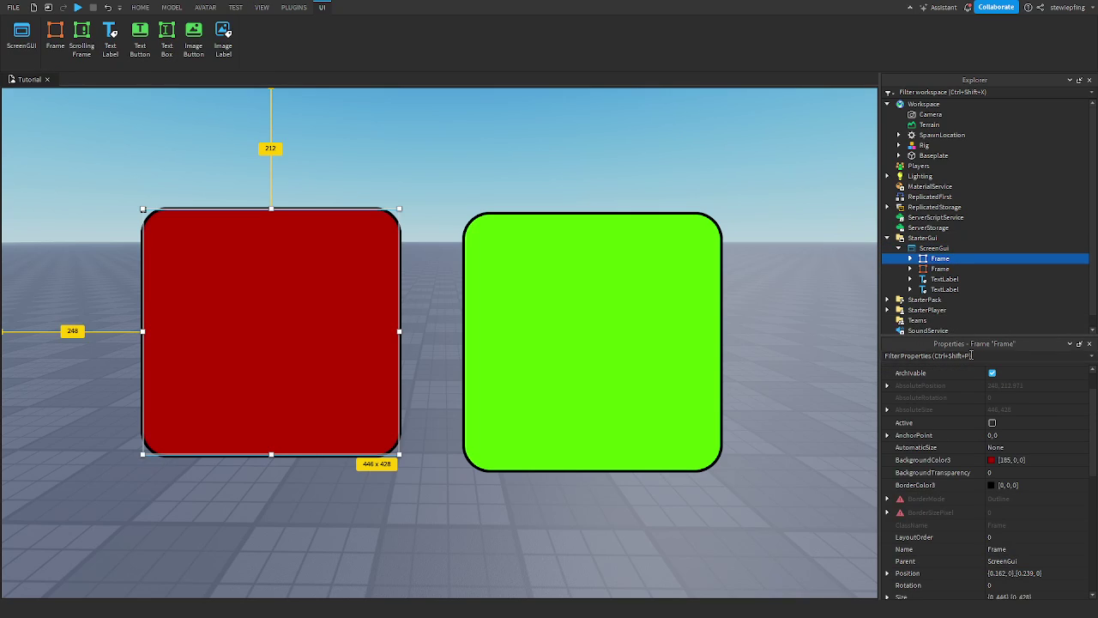
left_click(935, 272)
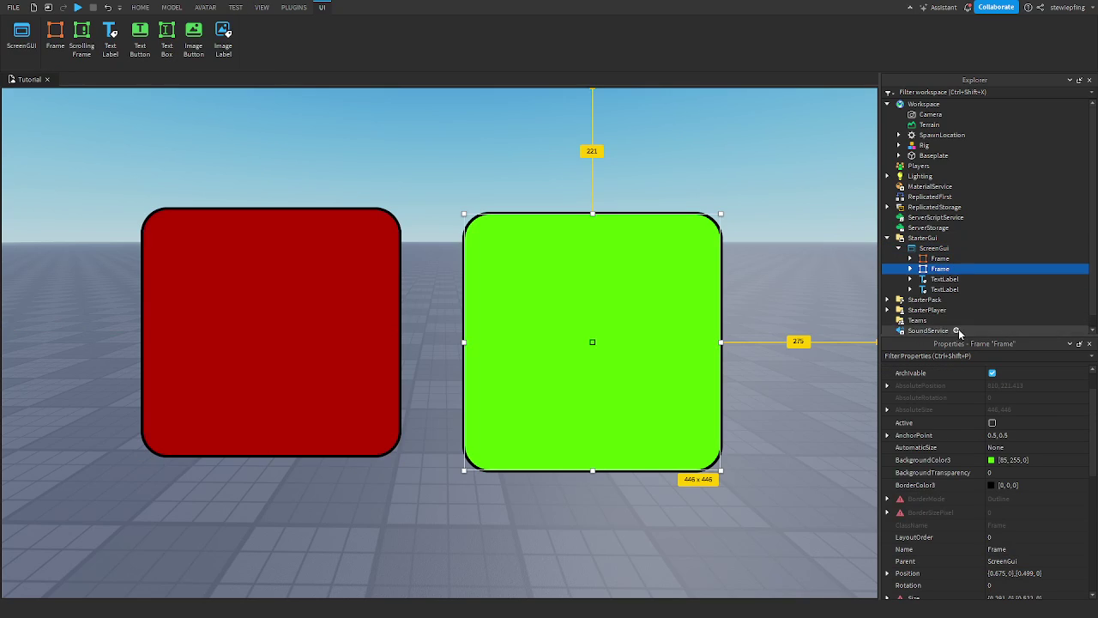
left_click(1017, 437)
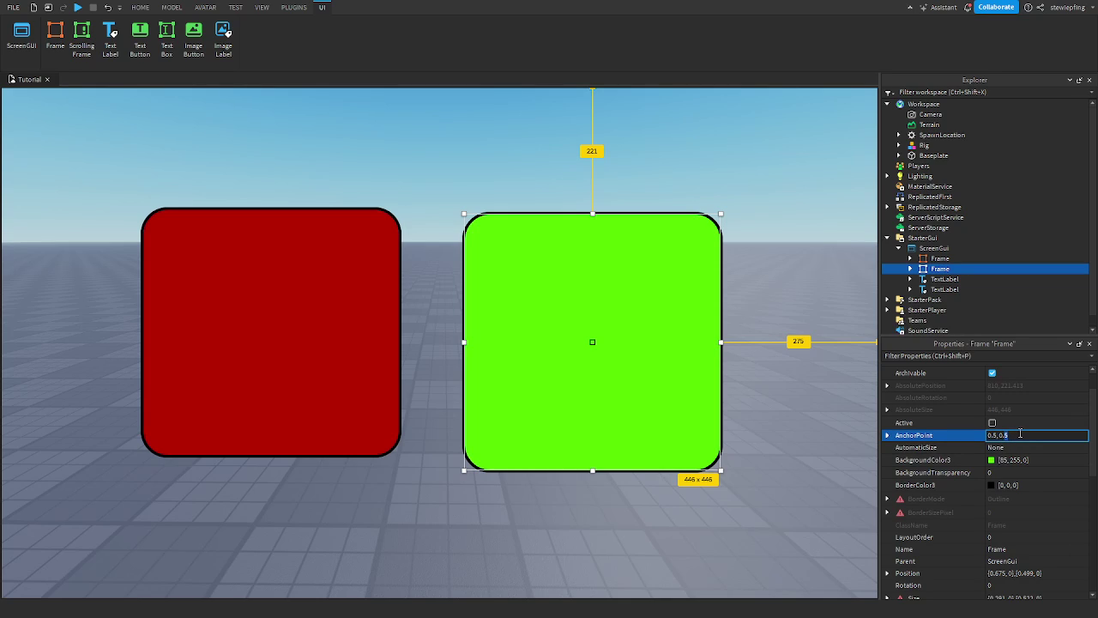
left_click_drag(1016, 435, 945, 437)
right_click_drag(774, 401, 774, 400)
left_click(295, 8)
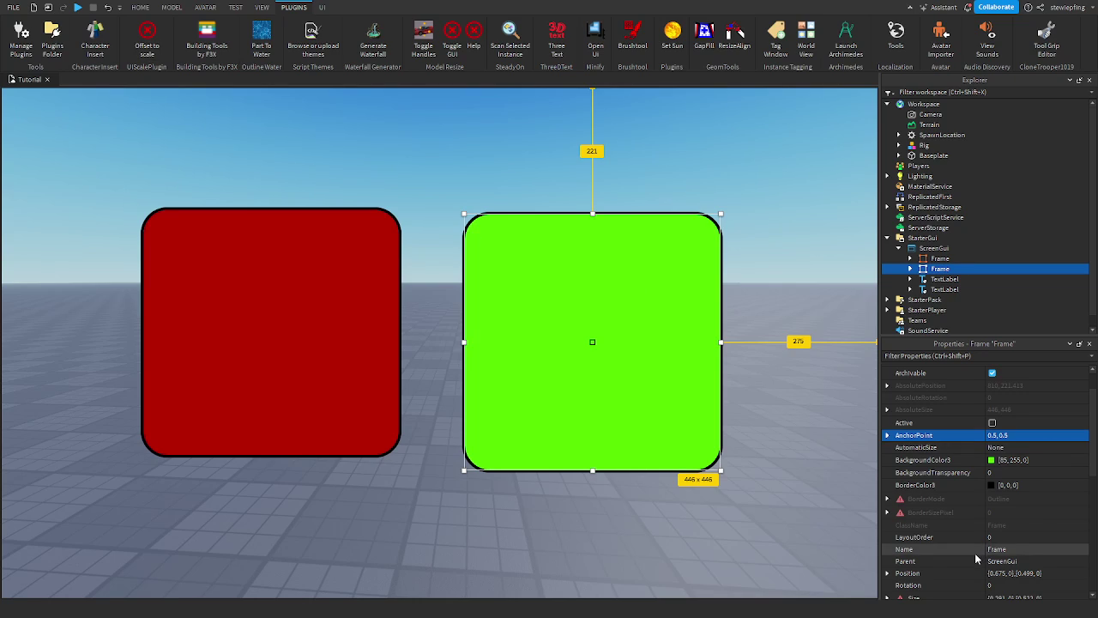
scroll(987, 553, "down", 3)
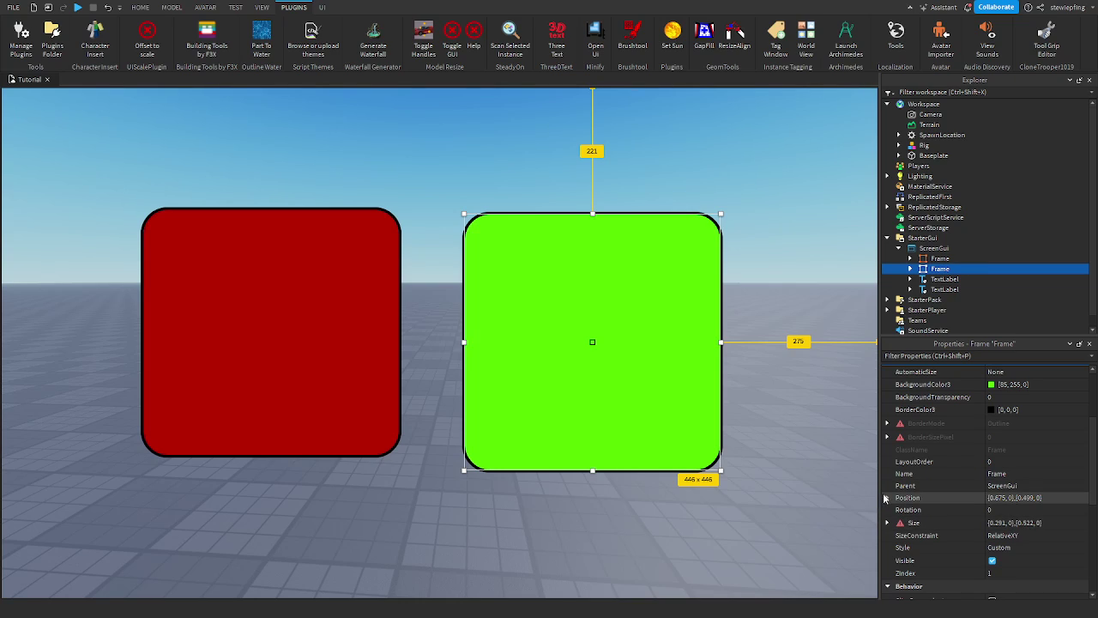
Examine the red frame's Size by expanding its X and Y components, including the Y Scale and Offset.
left_click(939, 258)
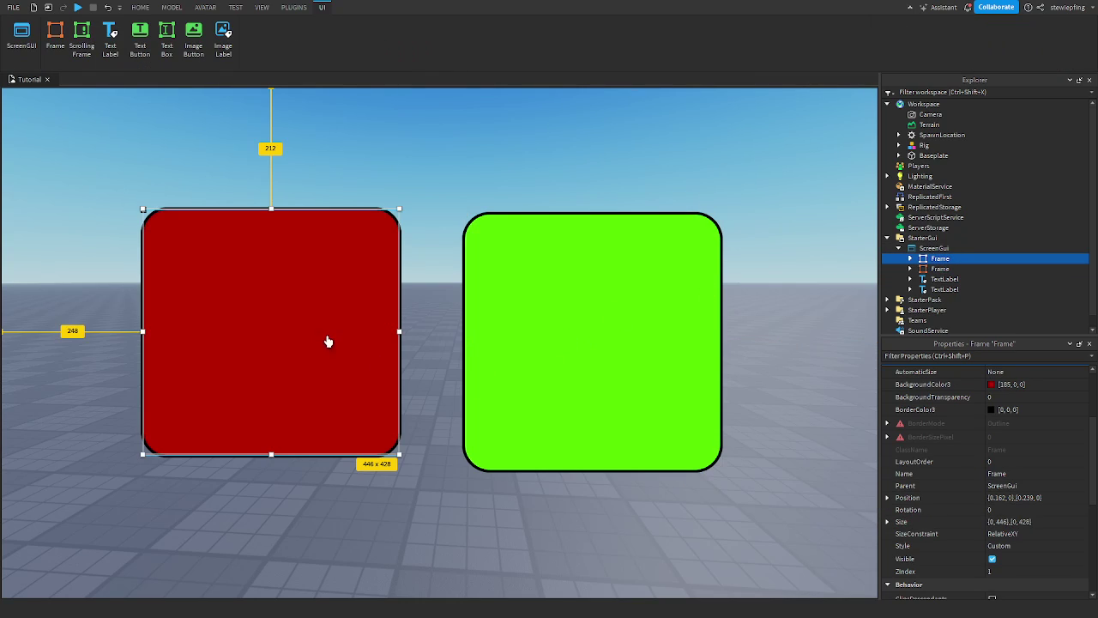
left_click(1006, 522)
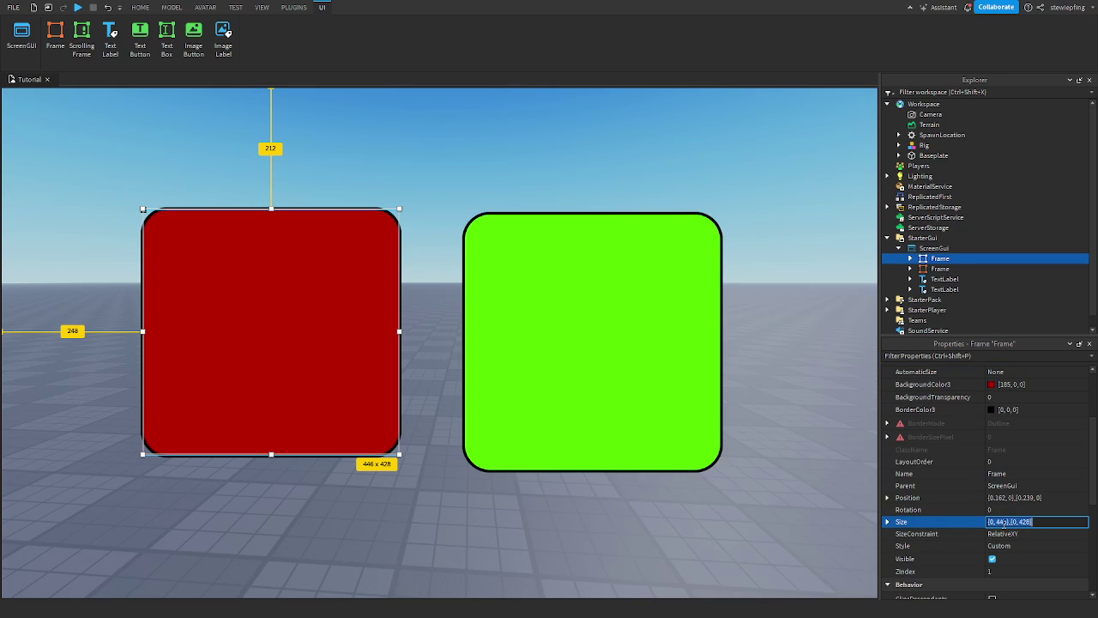
left_click(887, 522)
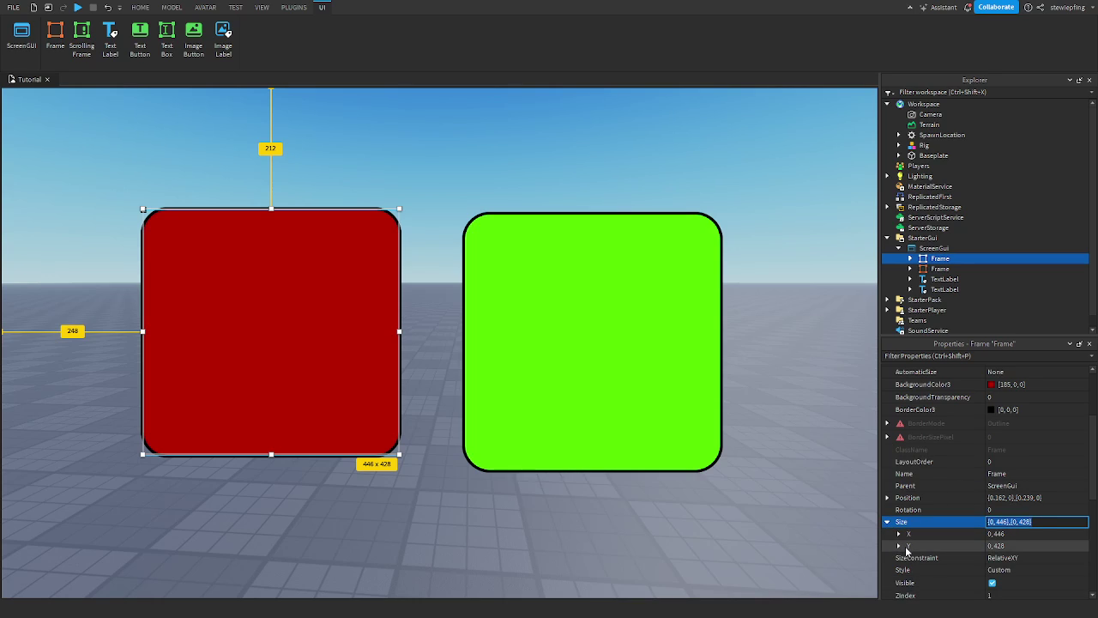
left_click(907, 547)
left_click(898, 545)
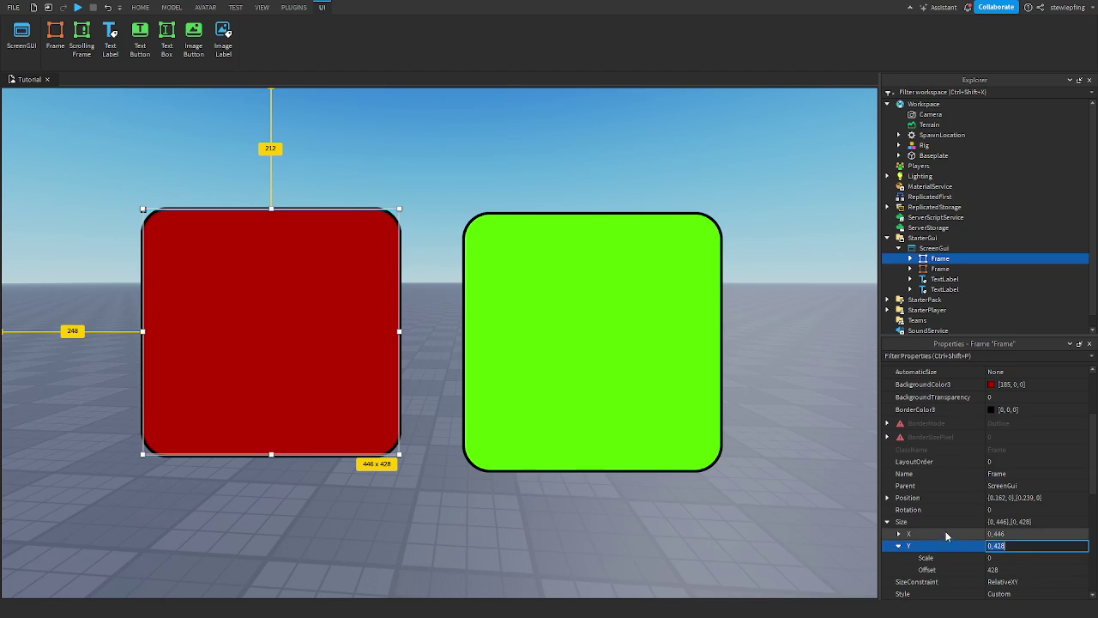
right_click_drag(707, 552, 707, 555)
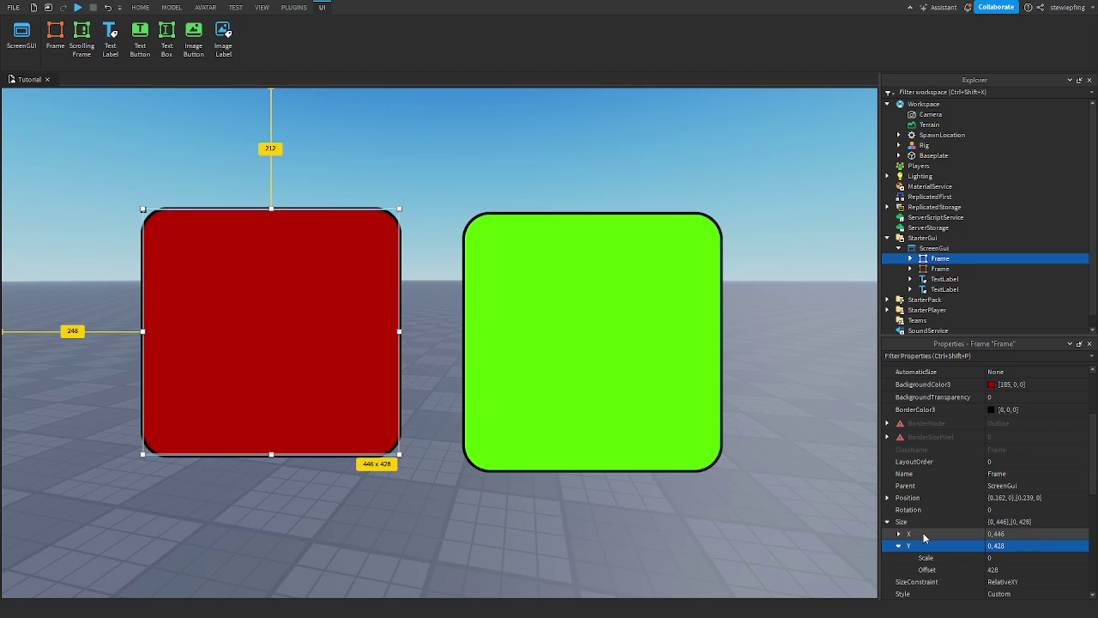
left_click(632, 341)
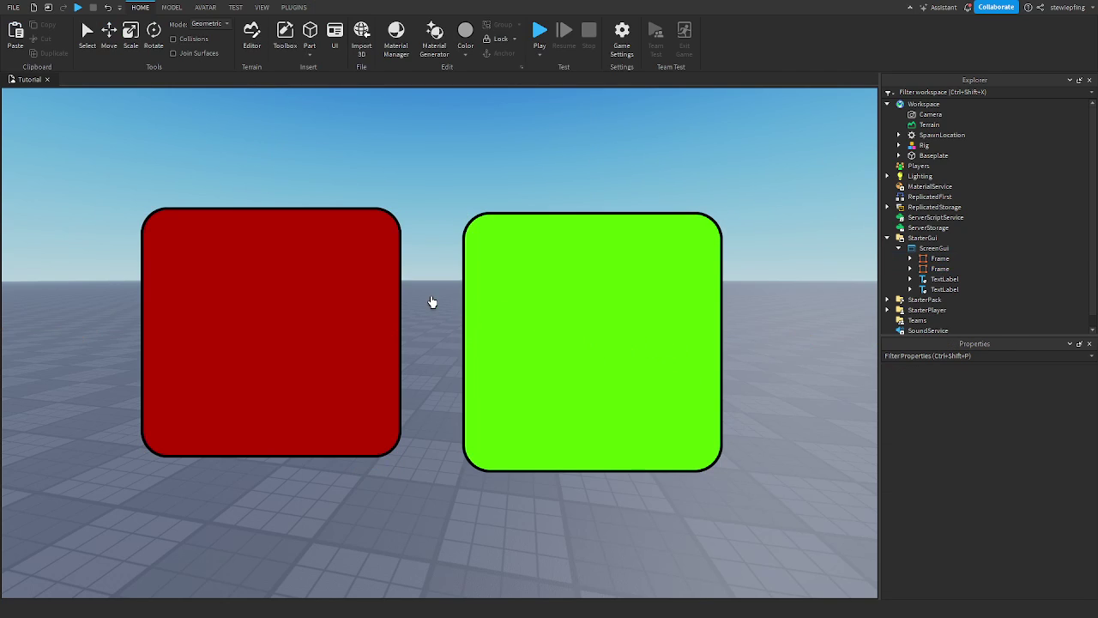
Compare the two frames again, examine the green frame's Position and Size, and look over the installed plugins.
left_click(935, 270)
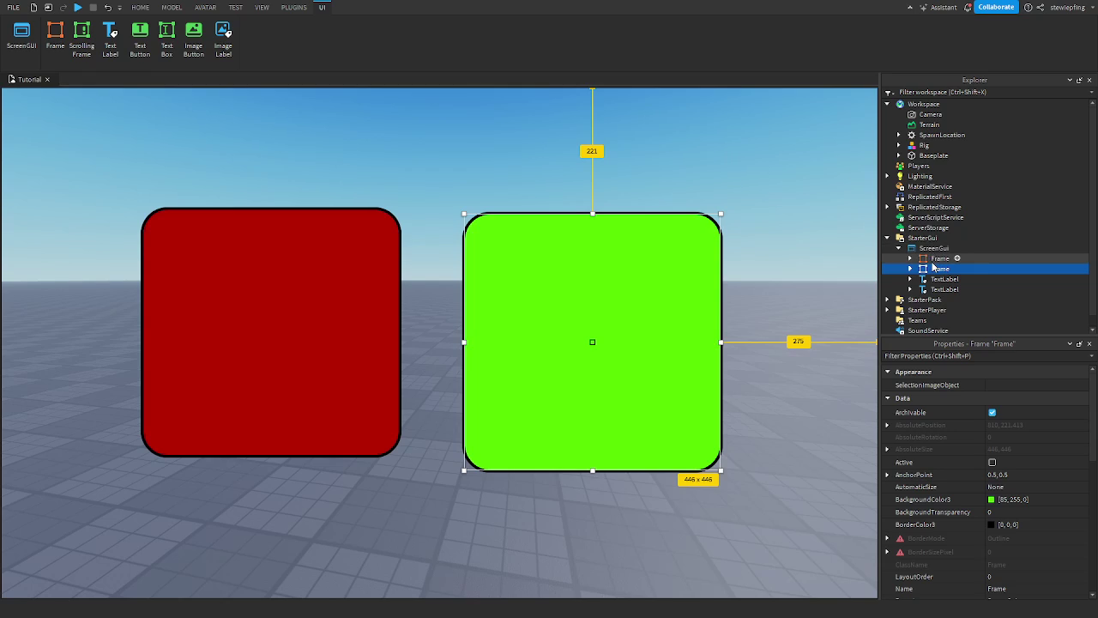
left_click(935, 266)
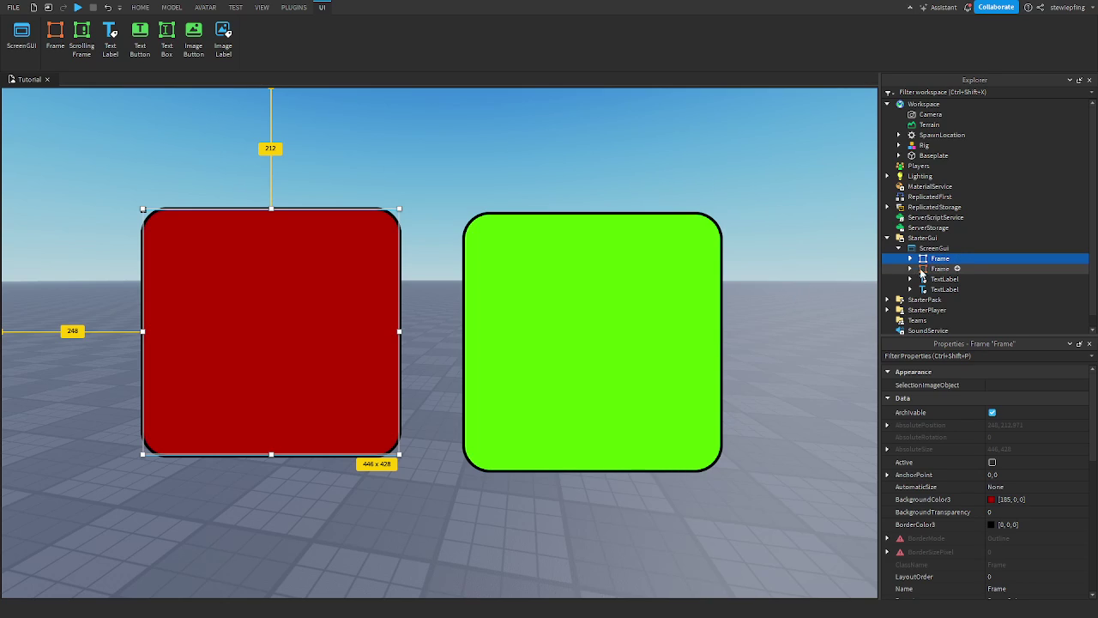
left_click(923, 270)
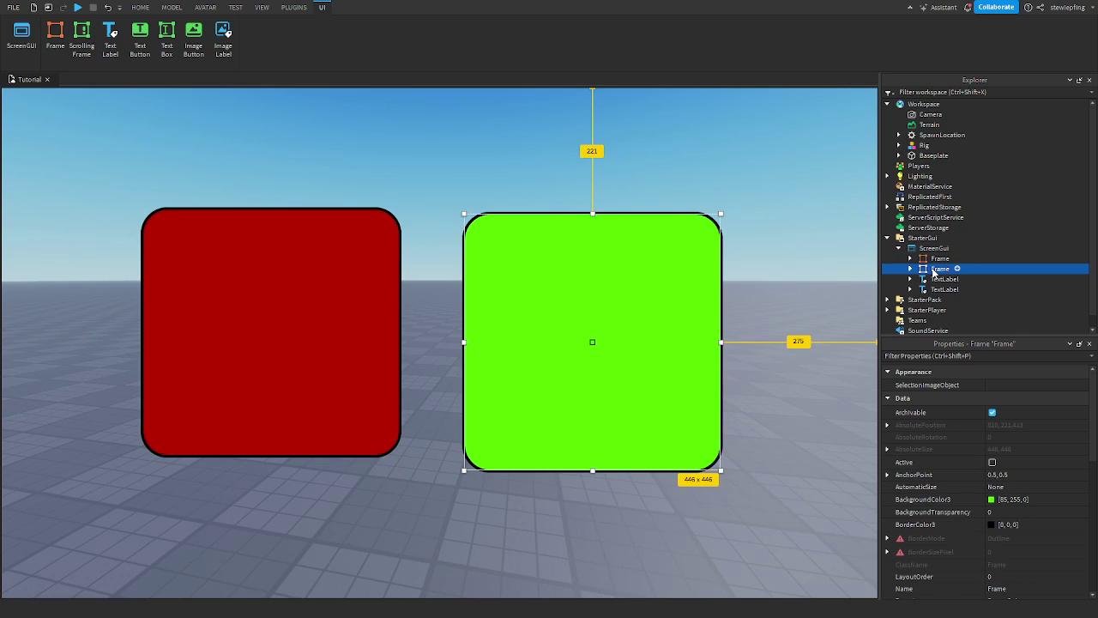
left_click(293, 8)
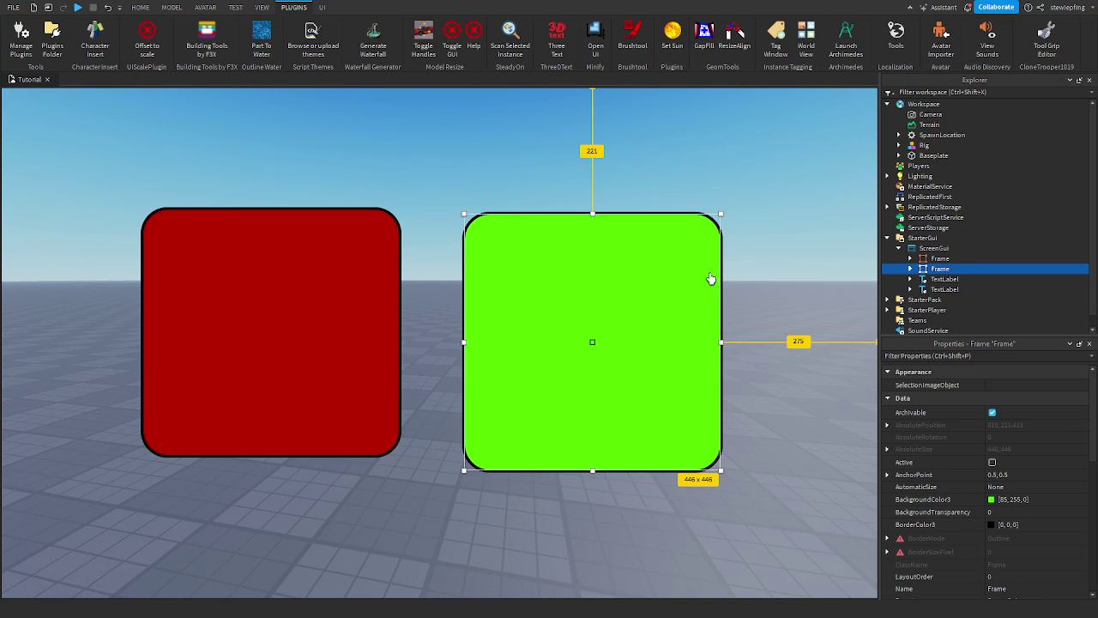
scroll(1034, 470, "down", 4)
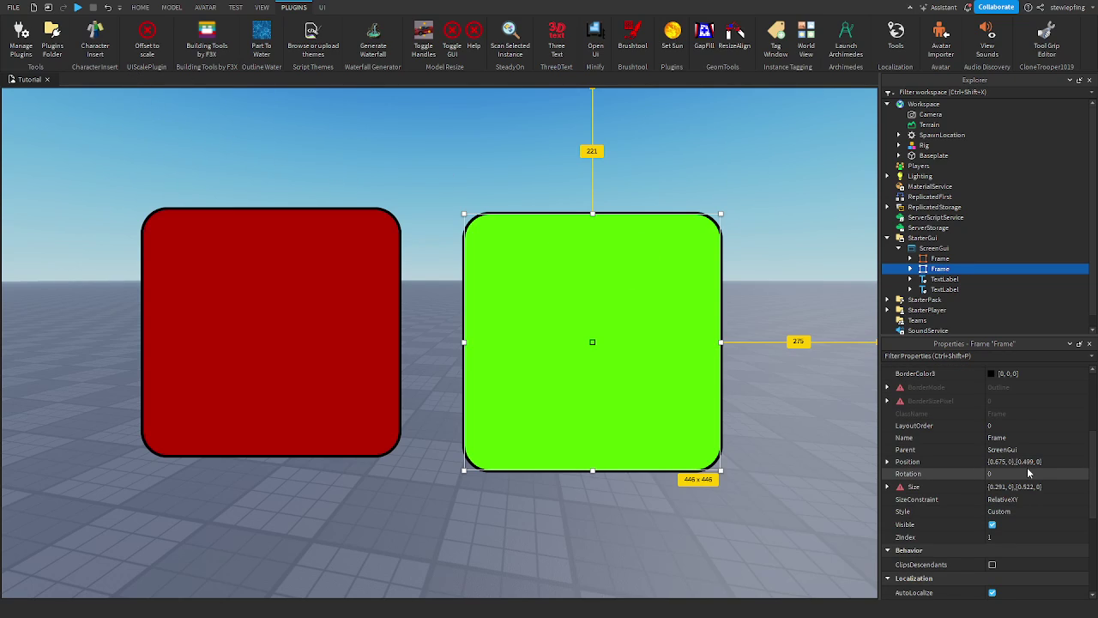
Duplicate the red frame and move the copy diagonally down so it overlaps the original.
left_click(940, 258)
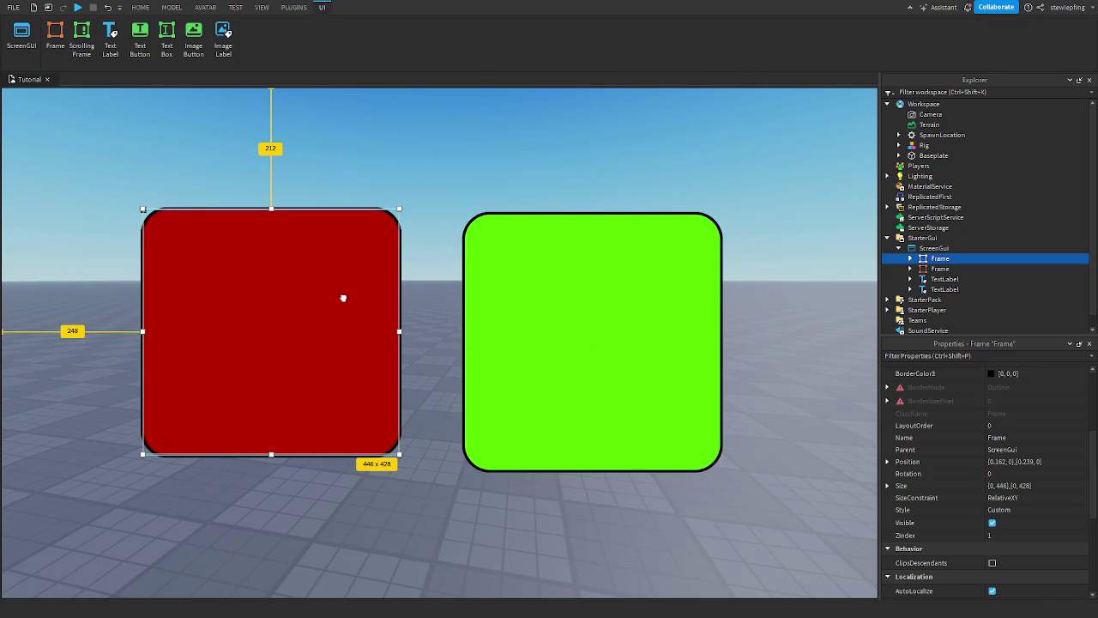
key("ctrl+d")
left_click_drag(343, 297, 492, 373)
Hide the green frame by filtering its properties for "v" and turning Visible off.
left_click(948, 272)
left_click(966, 355)
type("v")
left_click(995, 414)
Move the duplicated red frame to the right of the original at the same height, and clear the property filter.
left_click(940, 280)
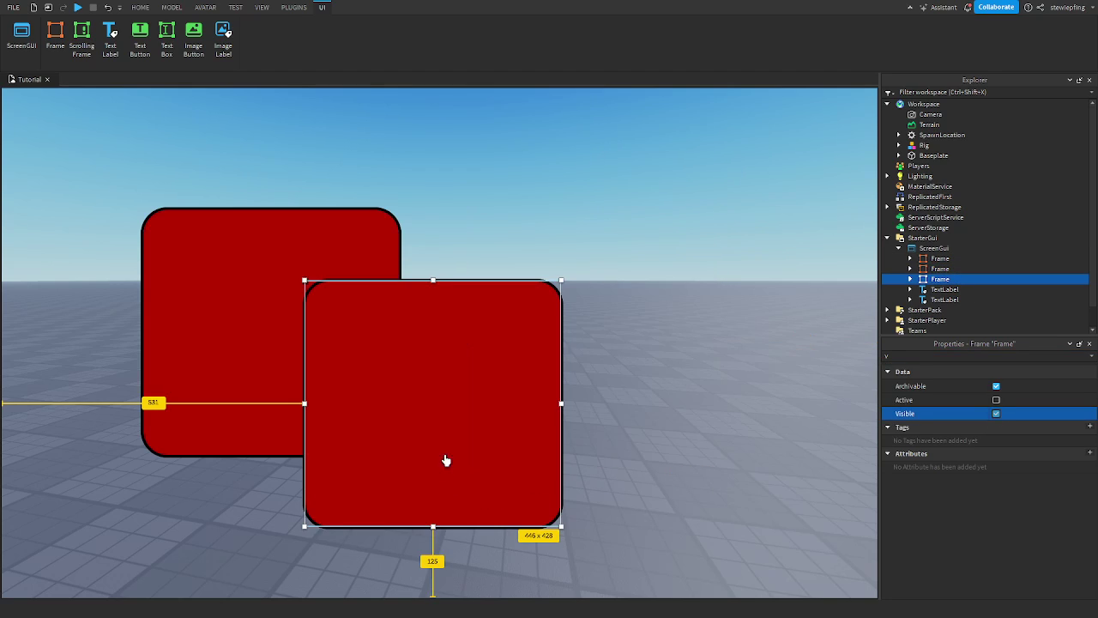
left_click_drag(446, 454, 638, 361)
left_click(923, 355)
key("BackSpace")
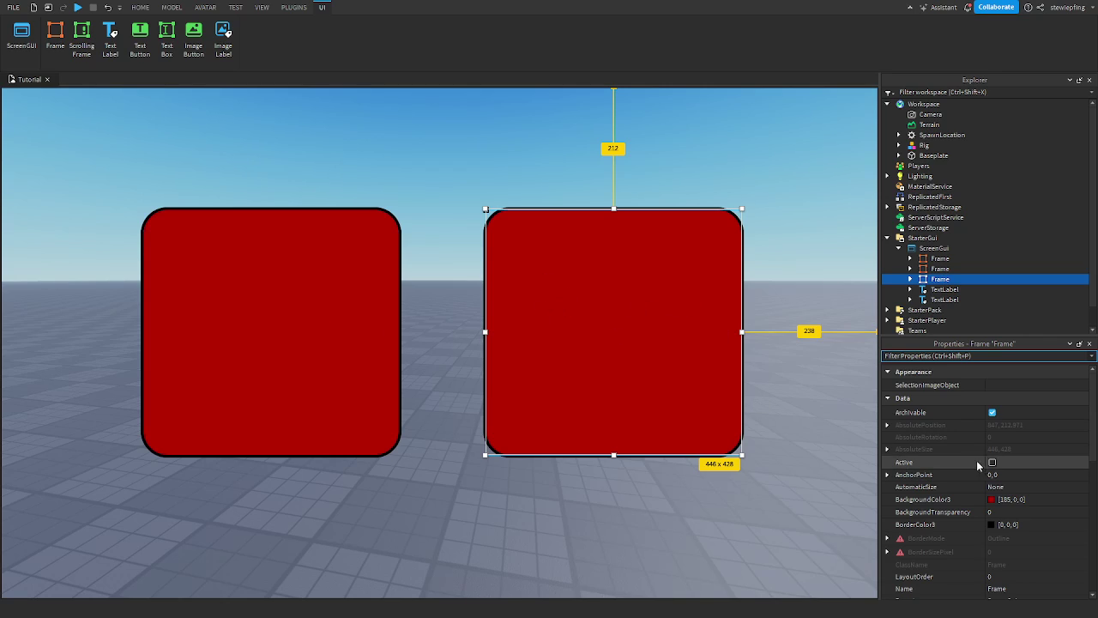
Set the red copy's AnchorPoint to 0.5,0.5 and move it back beside the original frame.
left_click(1026, 475)
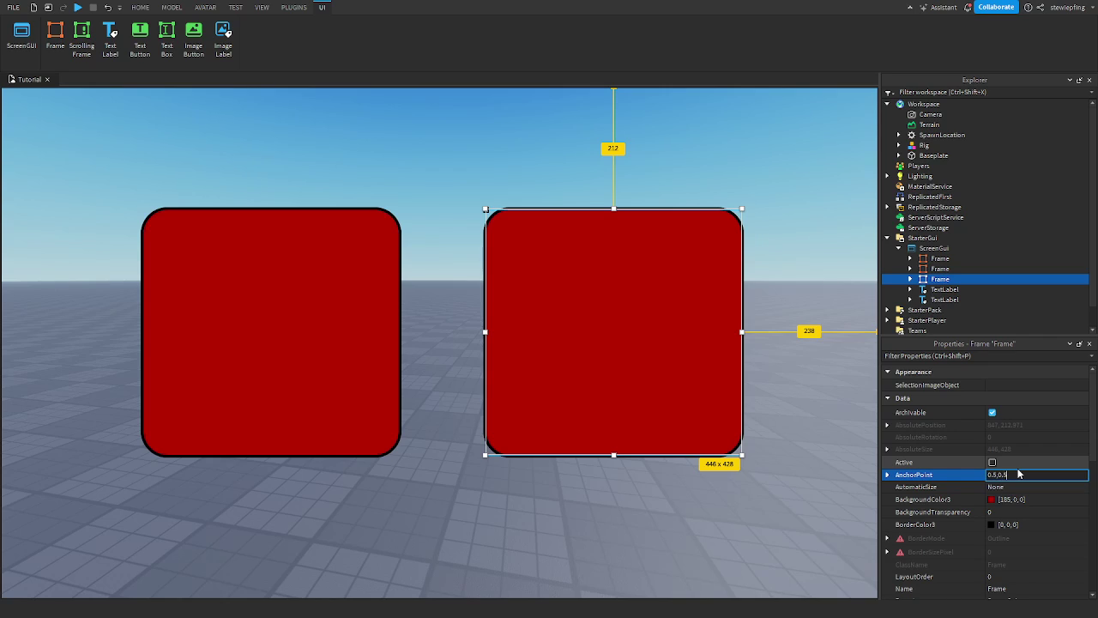
type("0.5,0.5")
key("Return")
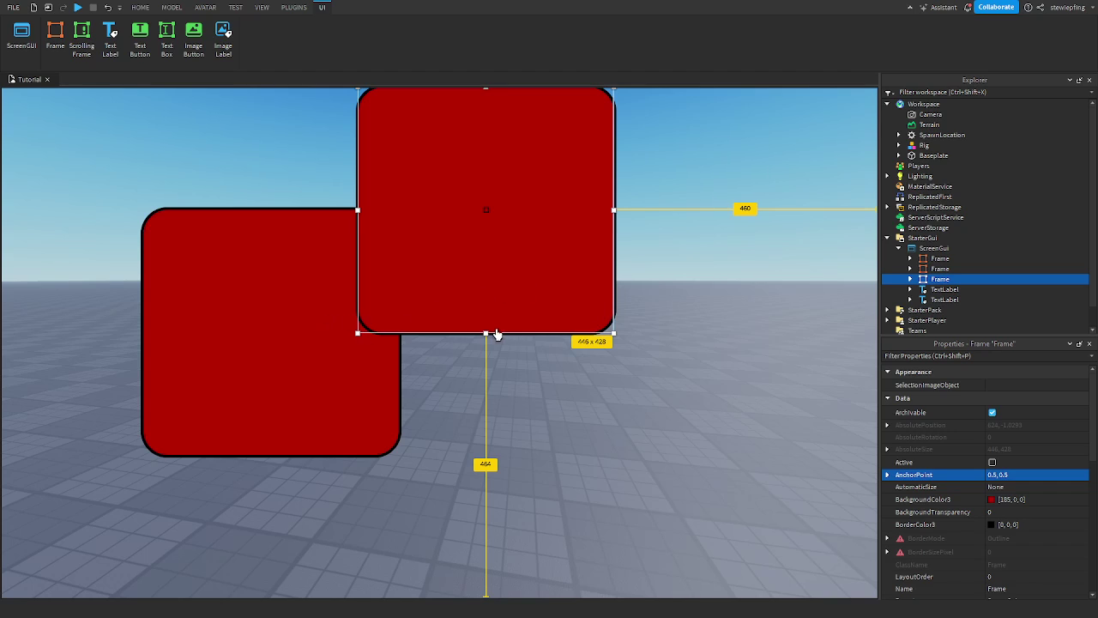
left_click_drag(483, 206, 613, 351)
Examine the red copy's Position and the Scale and Offset of its Size in X and Y.
scroll(987, 491, "down", 5)
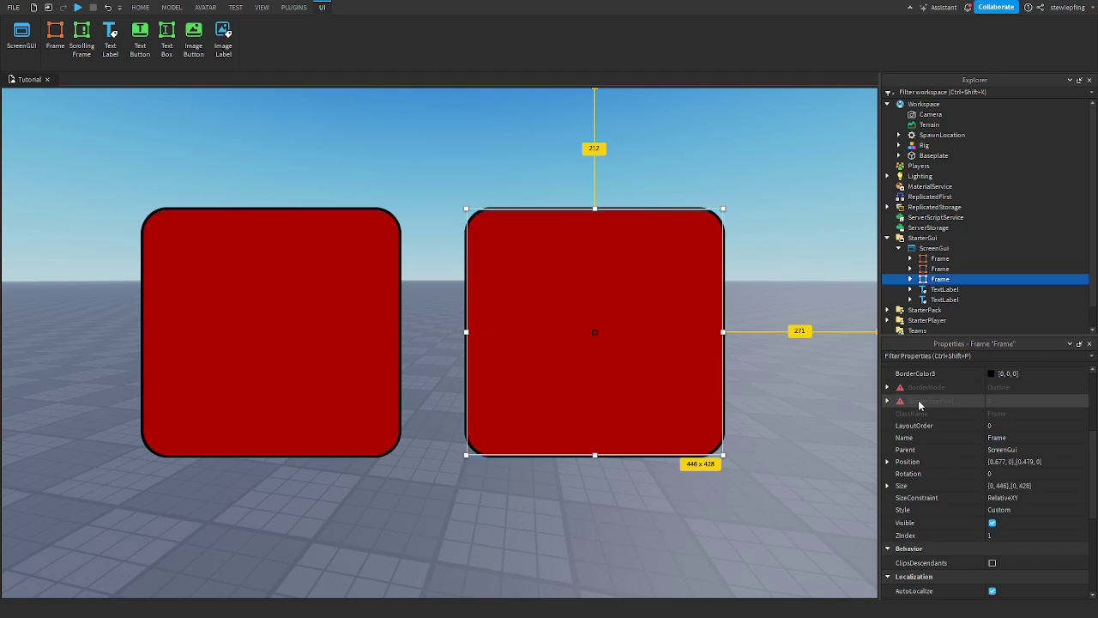
left_click(888, 462)
left_click(898, 486)
left_click(888, 461)
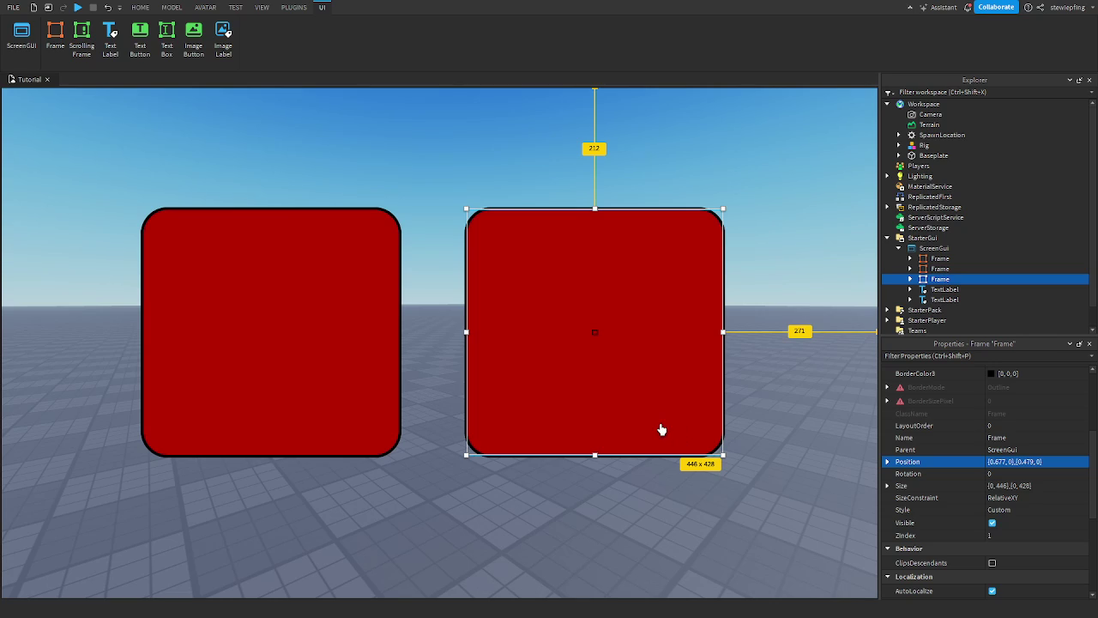
left_click(888, 485)
left_click(898, 498)
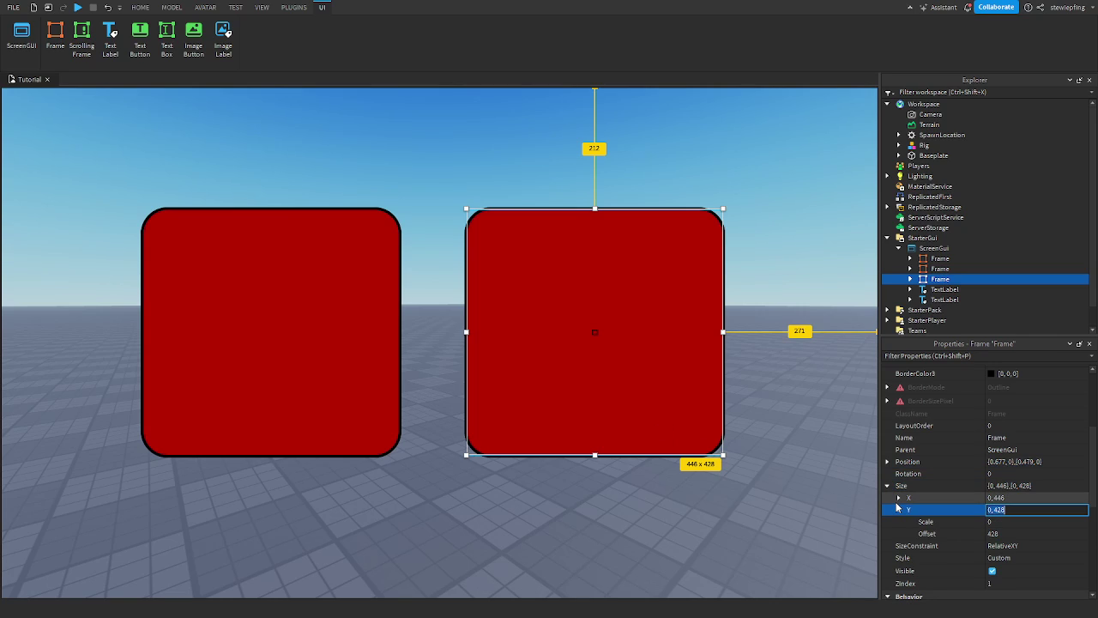
left_click(899, 498)
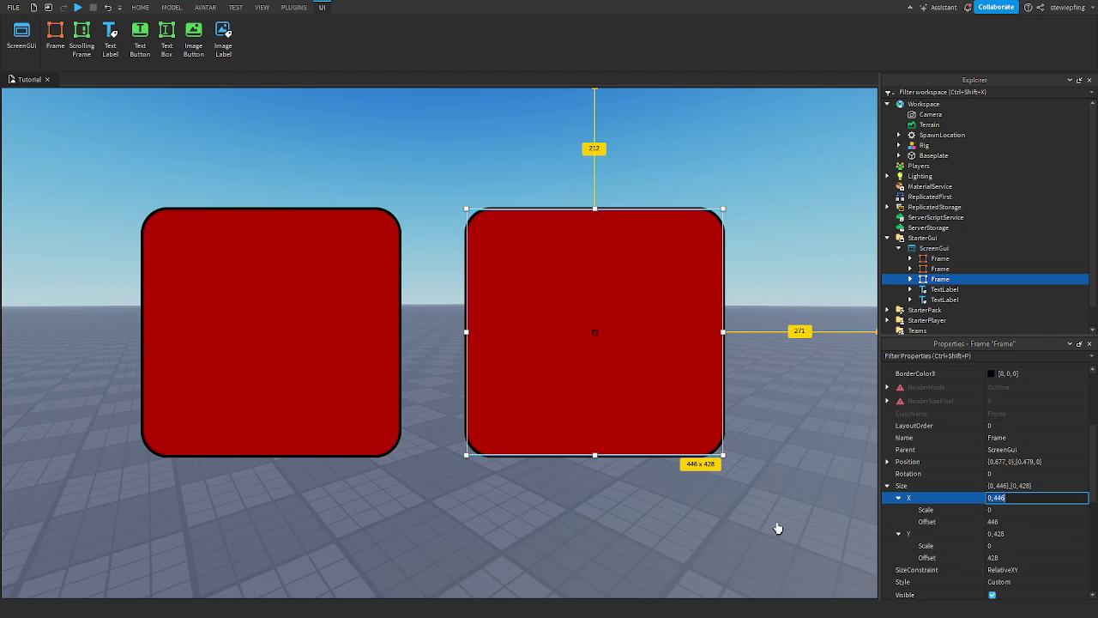
right_click_drag(755, 525, 668, 533)
Reset the red copy's Size to {0, 0},{0, 0} and stretch it with its handles to about 528 by 456 pixels.
left_click(1060, 484)
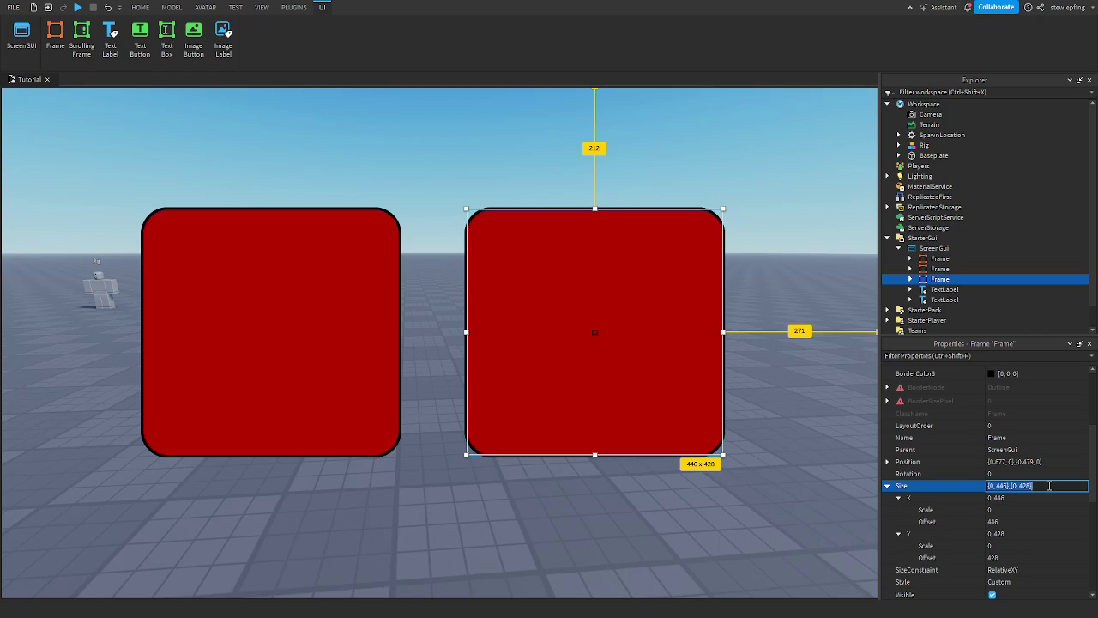
key("BackSpace")
key("Return")
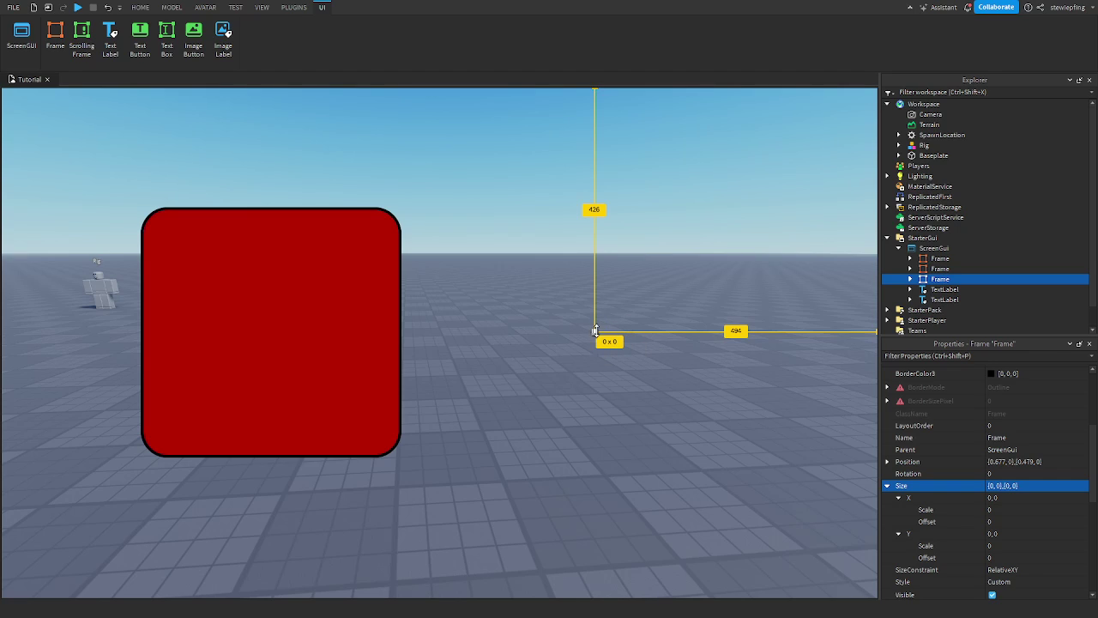
left_click_drag(594, 331, 510, 258)
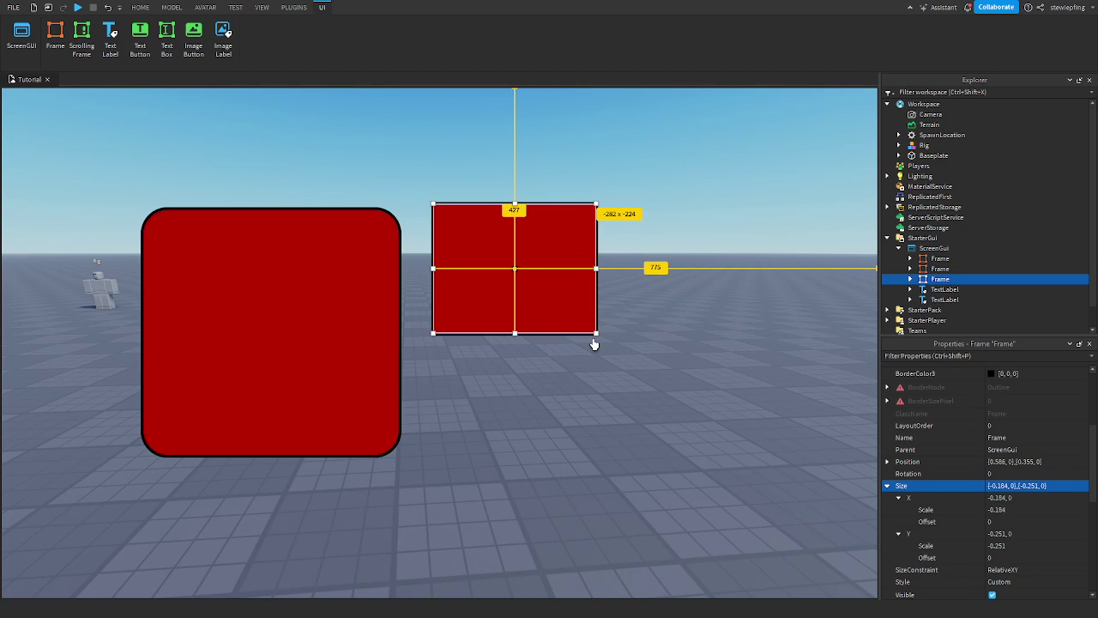
left_click_drag(594, 332, 738, 468)
left_click(797, 505)
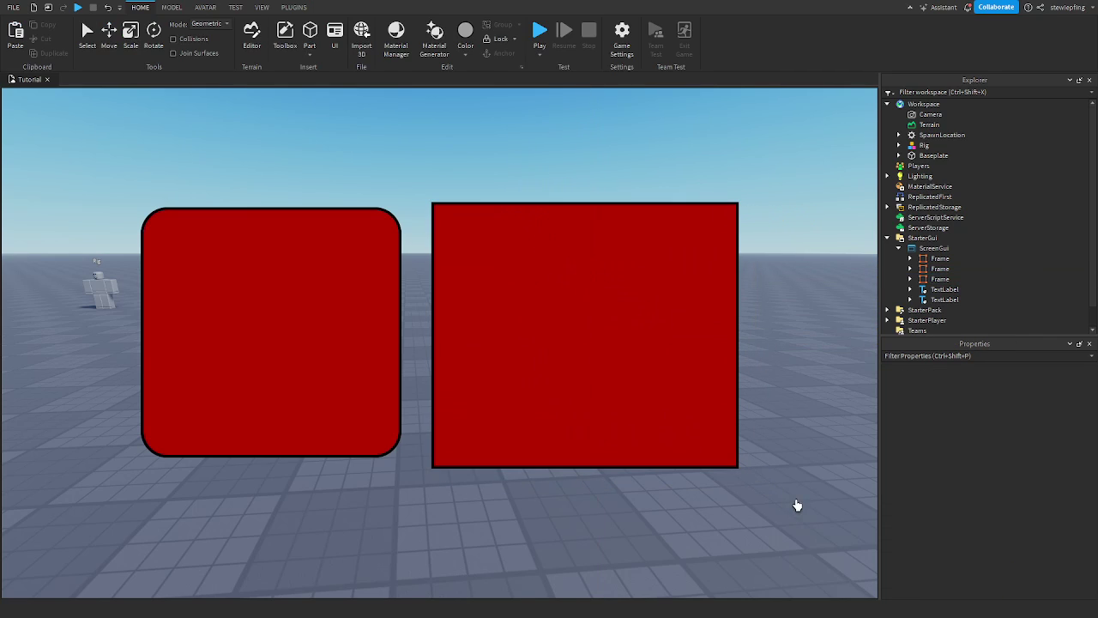
Delete the UICorner inside the red copy and undo the deletion.
left_click(939, 279)
left_click(910, 278)
left_click(941, 291)
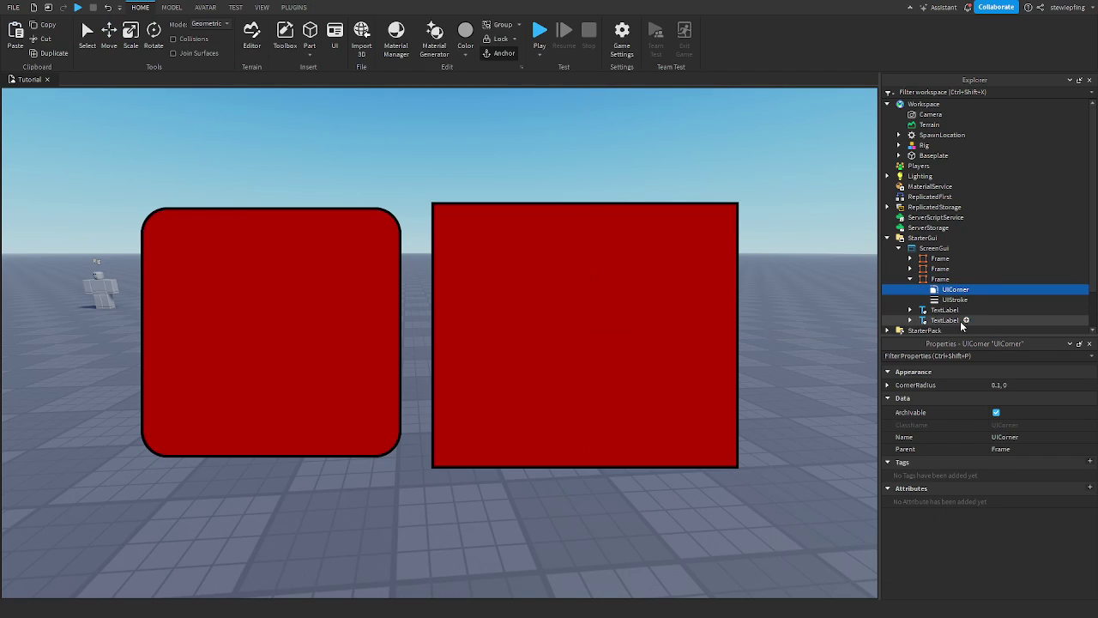
key("Delete")
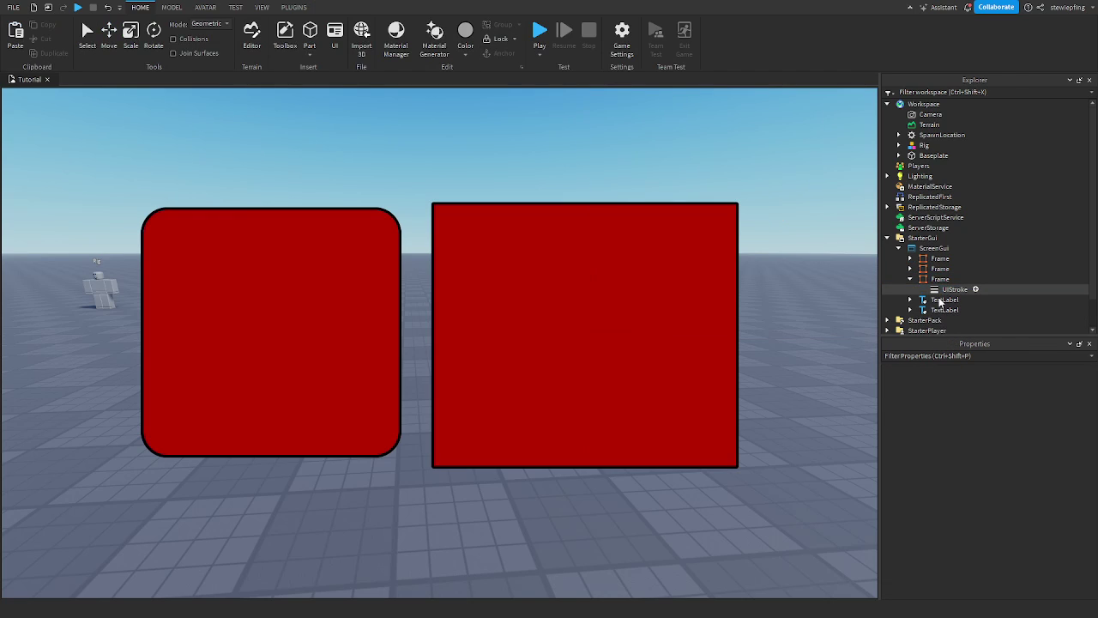
key("ctrl+z")
Set the UICorner's CornerRadius to 0.5, 0 and delete the duplicated red frame.
left_click(1025, 386)
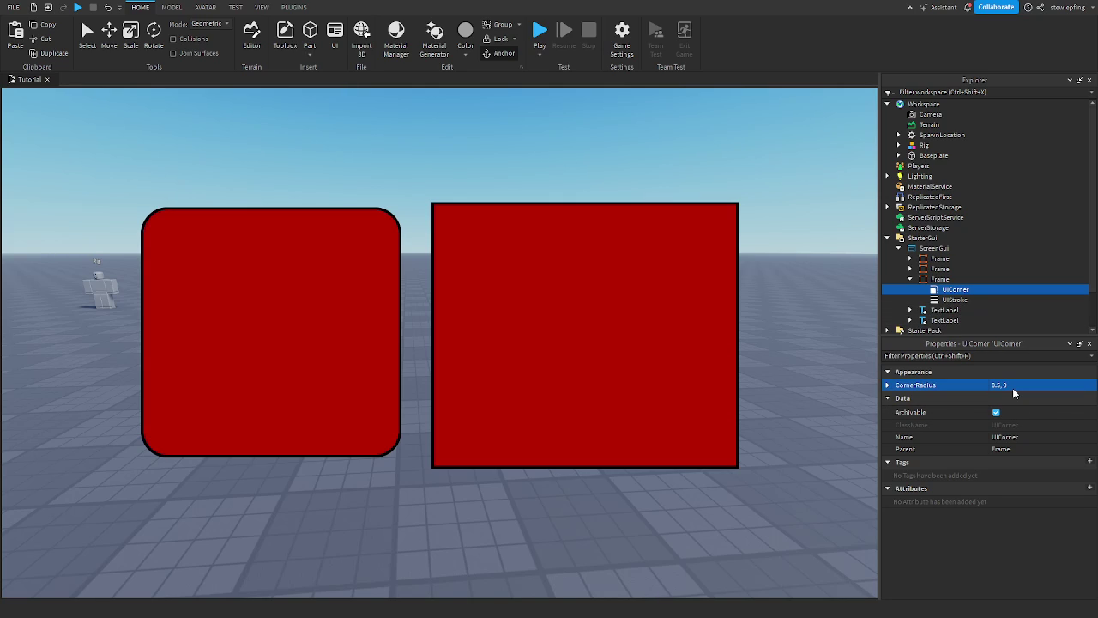
left_click(941, 279)
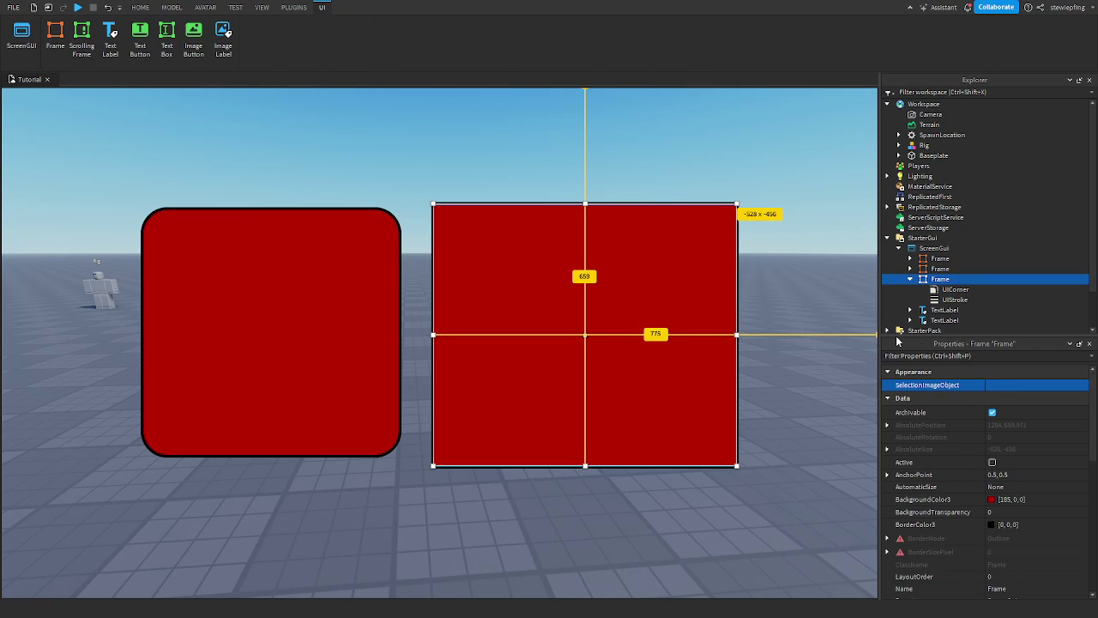
left_click(940, 290)
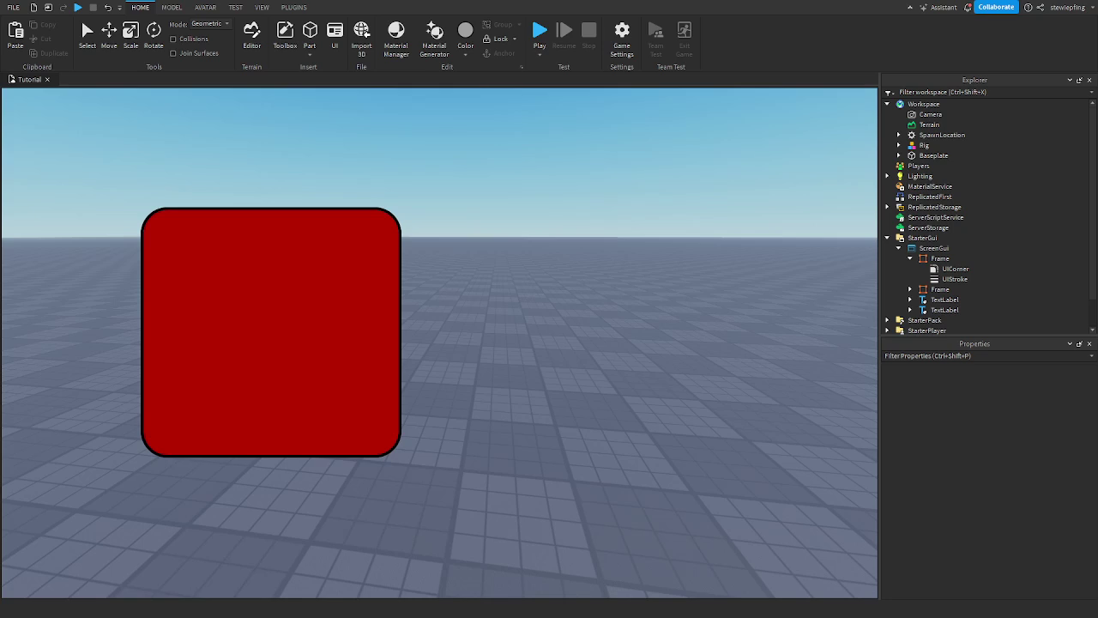
Examine the original red frame's UICorner by expanding its CornerRadius into Scale and Offset.
right_click_drag(424, 257, 377, 267)
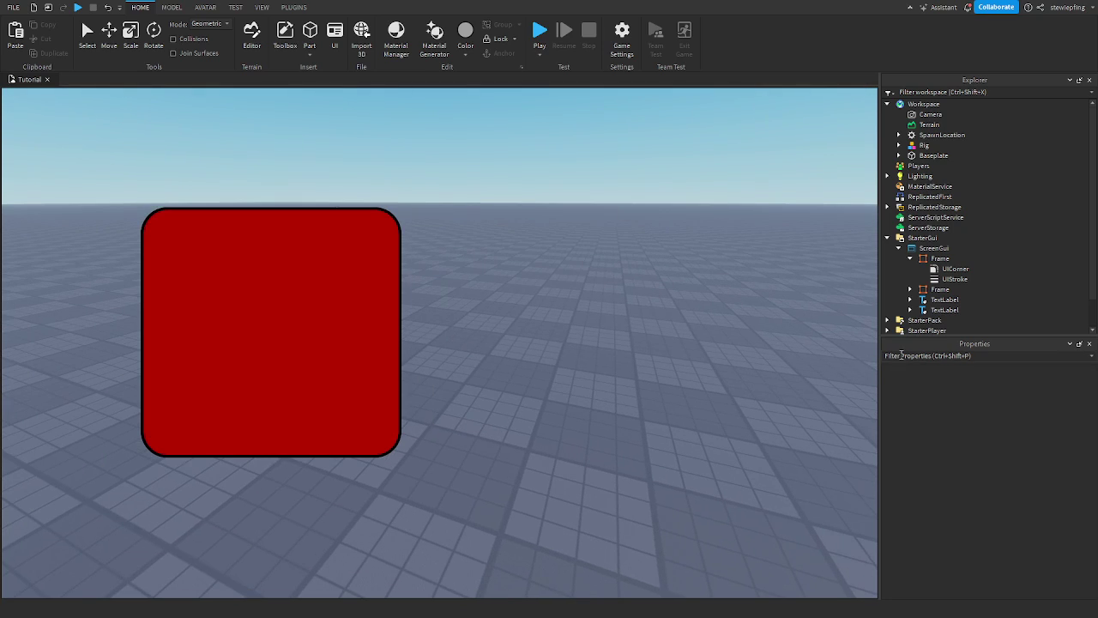
right_click_drag(791, 302, 784, 305)
left_click(936, 290)
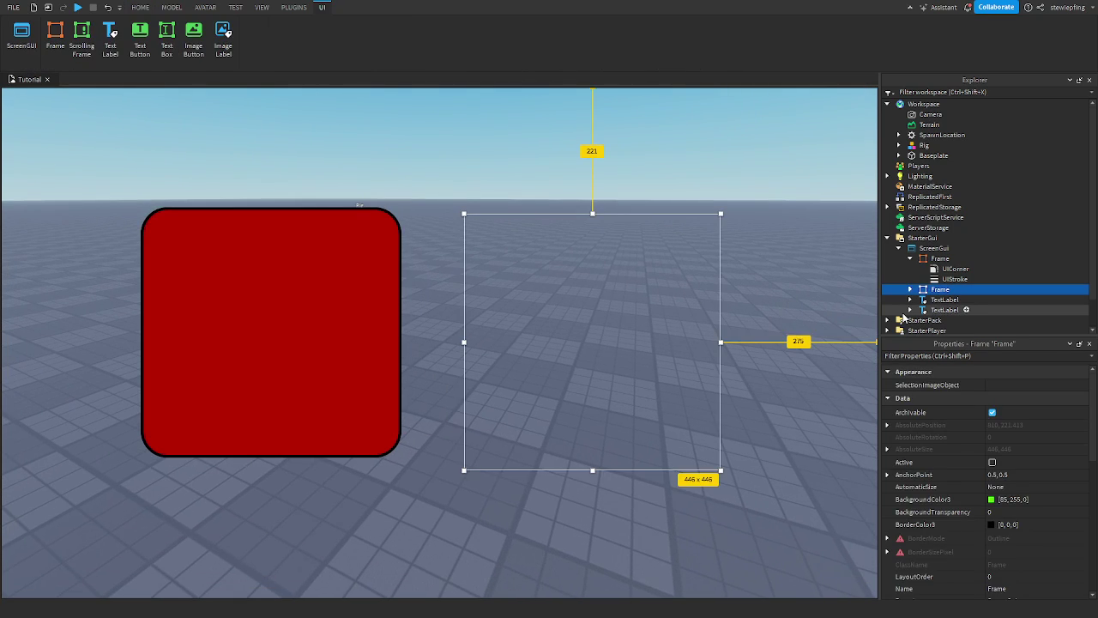
right_click_drag(554, 357, 534, 356)
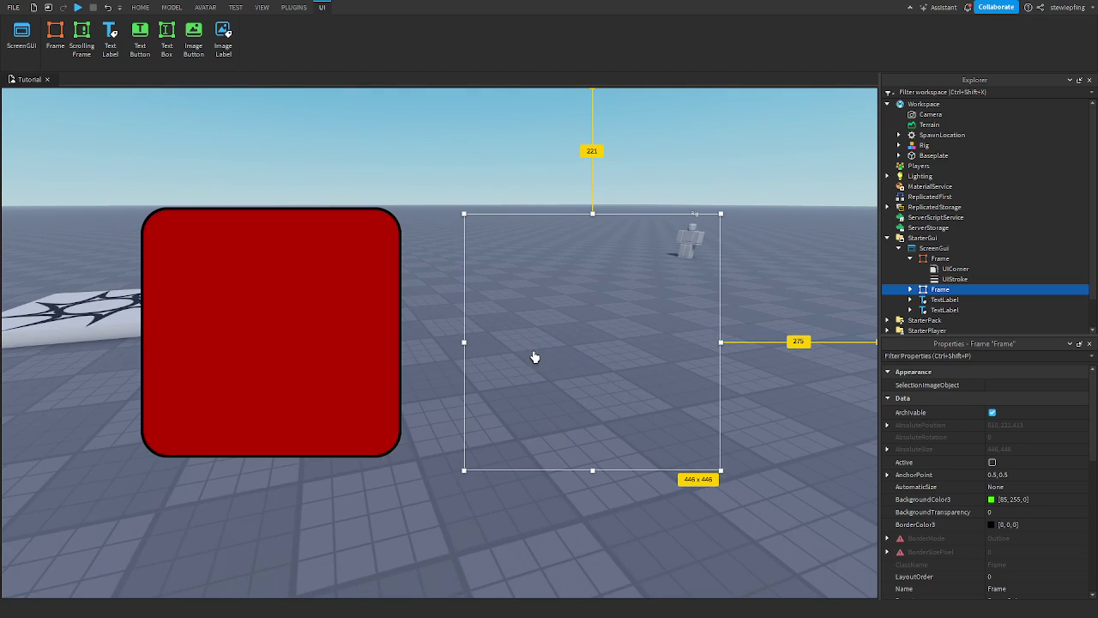
left_click(957, 270)
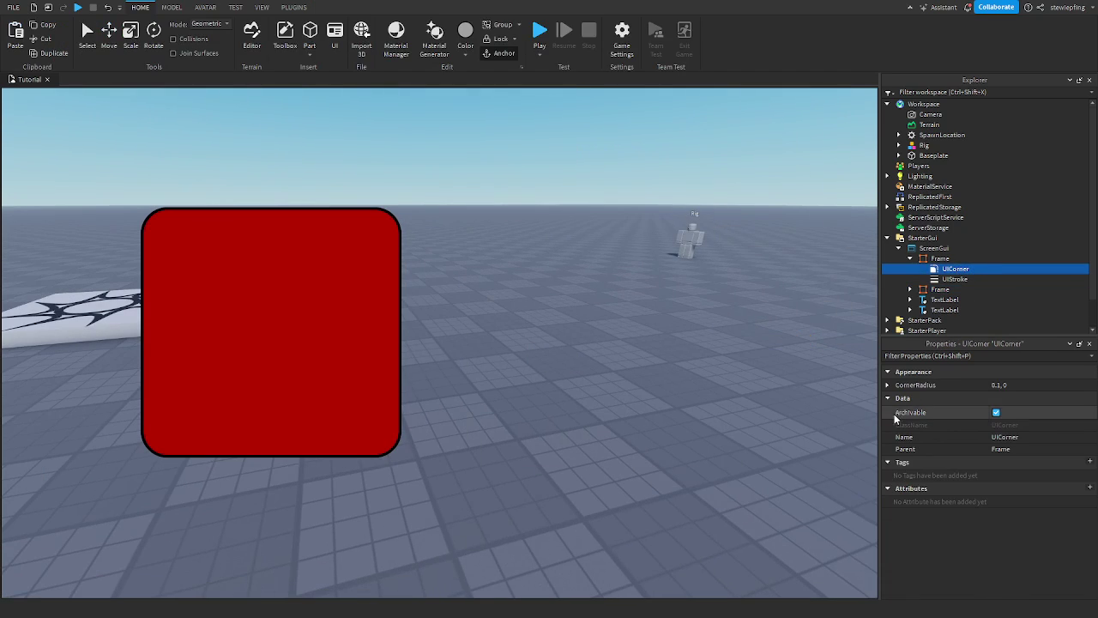
left_click(896, 386)
Duplicate the red frame to the right of the original and set the copy's AnchorPoint to 0.5,0.5.
left_click(397, 314)
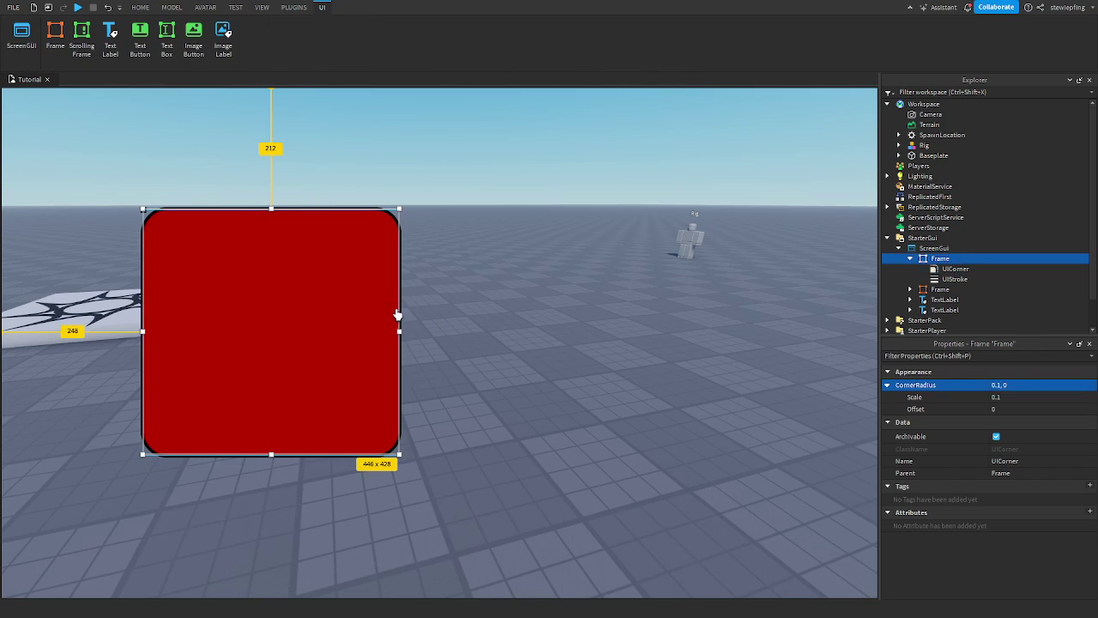
key("ctrl+d")
left_click_drag(326, 321, 639, 319)
left_click(1010, 475)
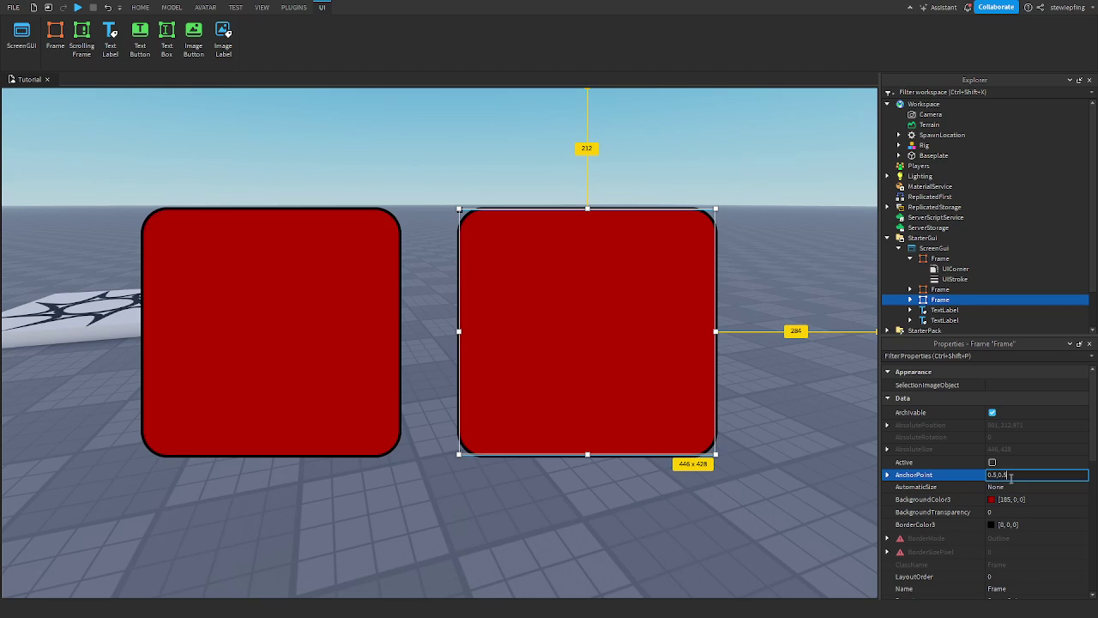
type("0.5,0.5")
key("Return")
Set the second red copy's Size to 0,0,0,0.
scroll(1012, 479, "down", 5)
left_click(1029, 410)
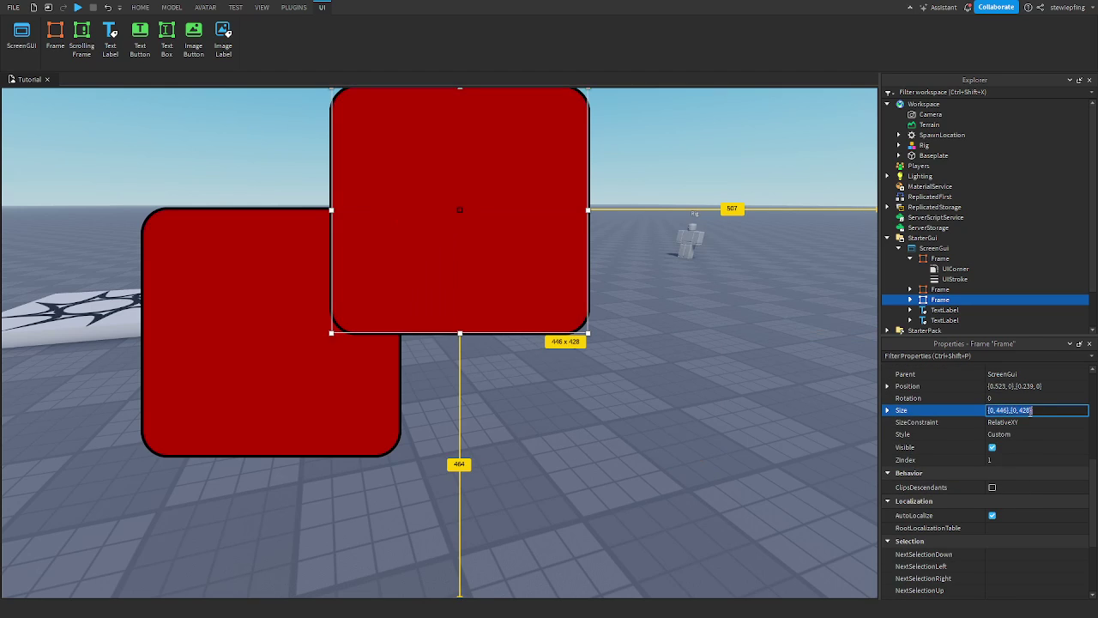
key("ctrl+a")
type("0,0,0,0")
key("Return")
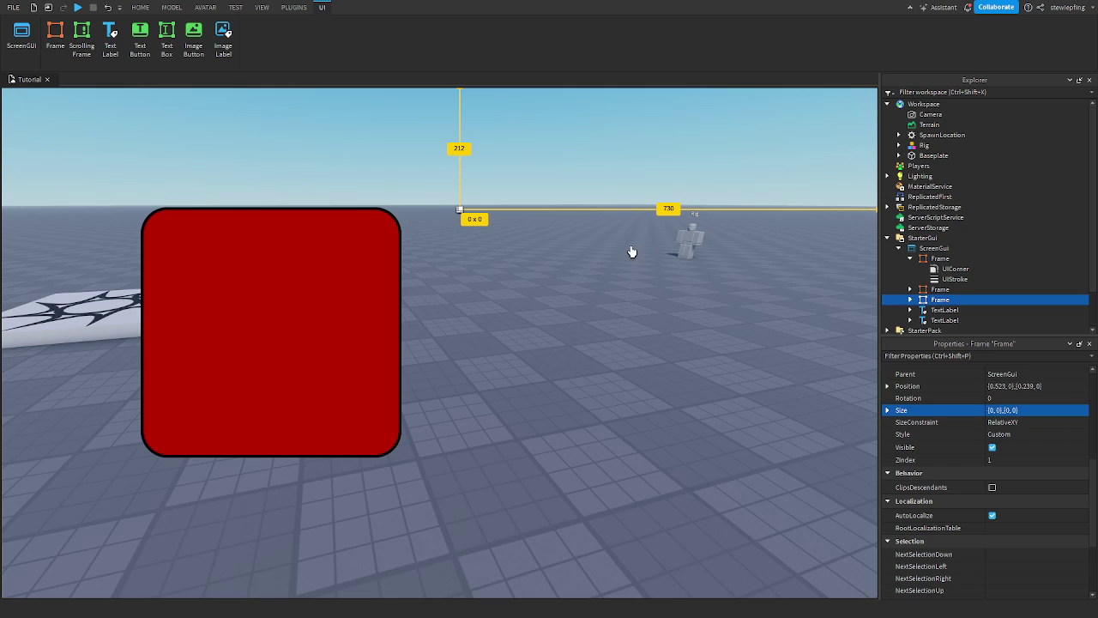
Set the CornerRadius of the copy's UICorner to 0, 8.
left_click(910, 299)
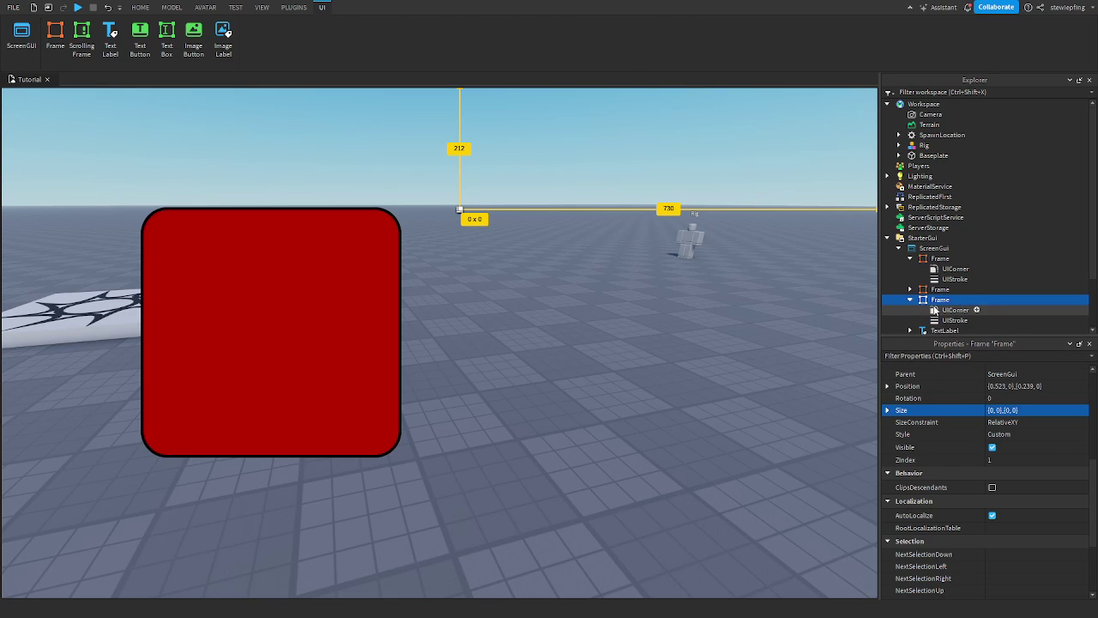
left_click(935, 311)
left_click(1024, 385)
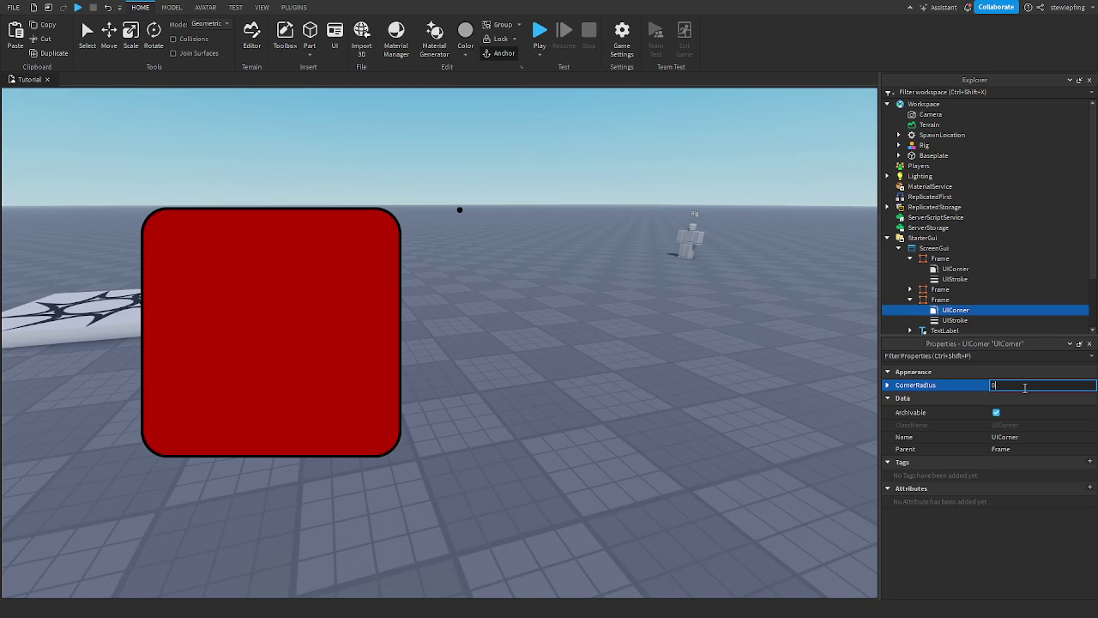
key("Return")
left_click(1026, 388)
key("Left")
key("Return")
Stretch the zero-size copy down and to the right until it is slightly larger than the original red frame.
left_click(940, 299)
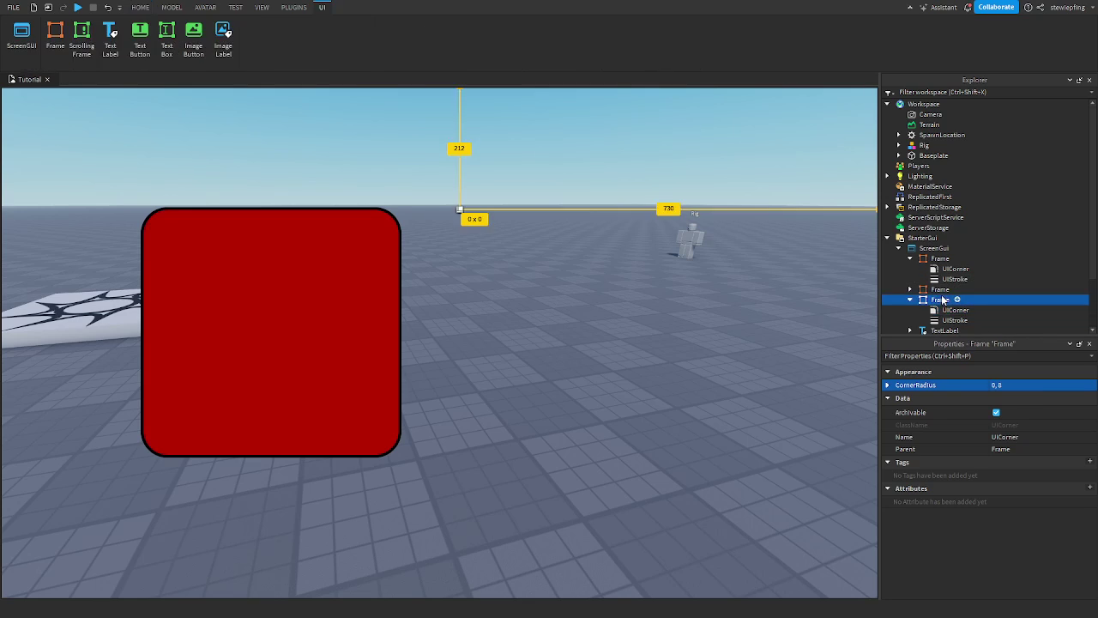
left_click_drag(460, 209, 461, 463)
left_click_drag(461, 341, 734, 336)
left_click(809, 321)
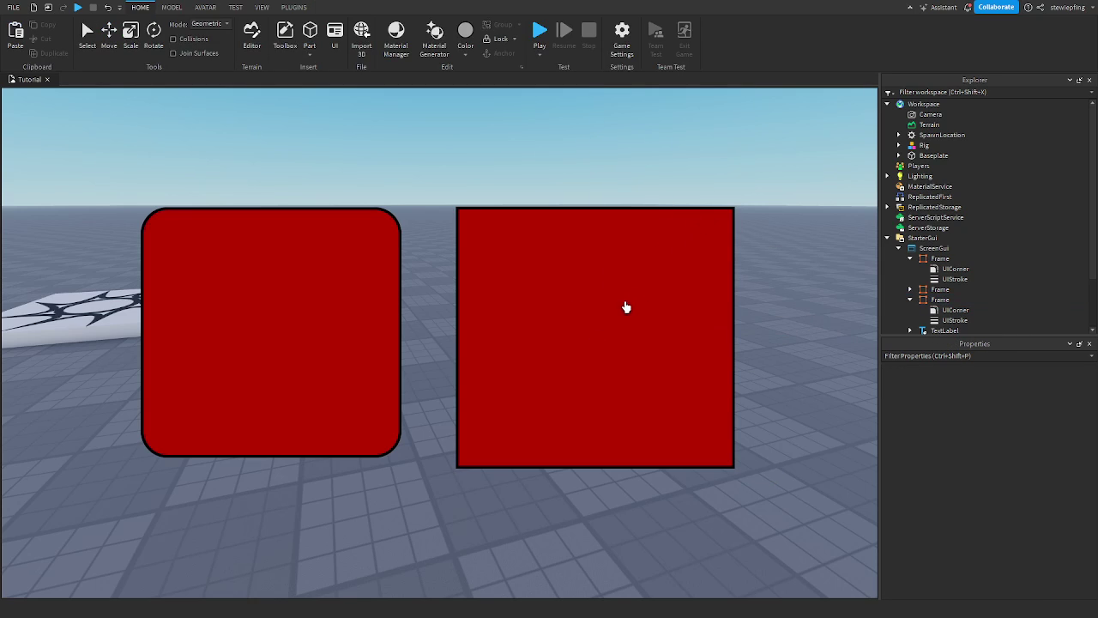
Check the resized copy's UICorner and delete the copied frame.
left_click(957, 310)
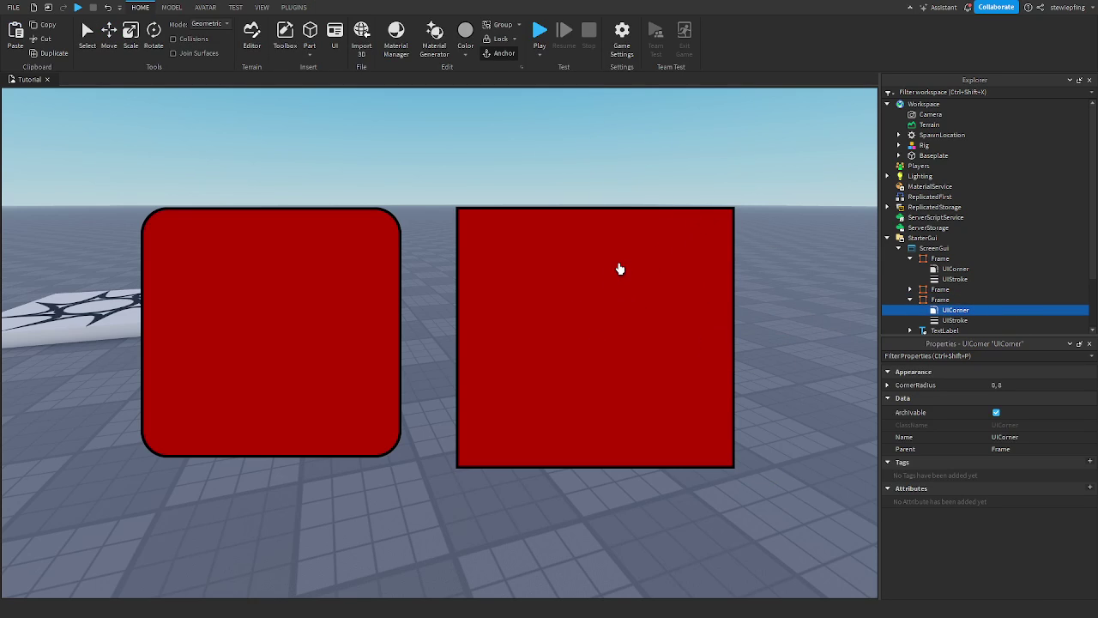
right_click_drag(620, 269, 571, 287)
left_click(935, 301)
key("Delete")
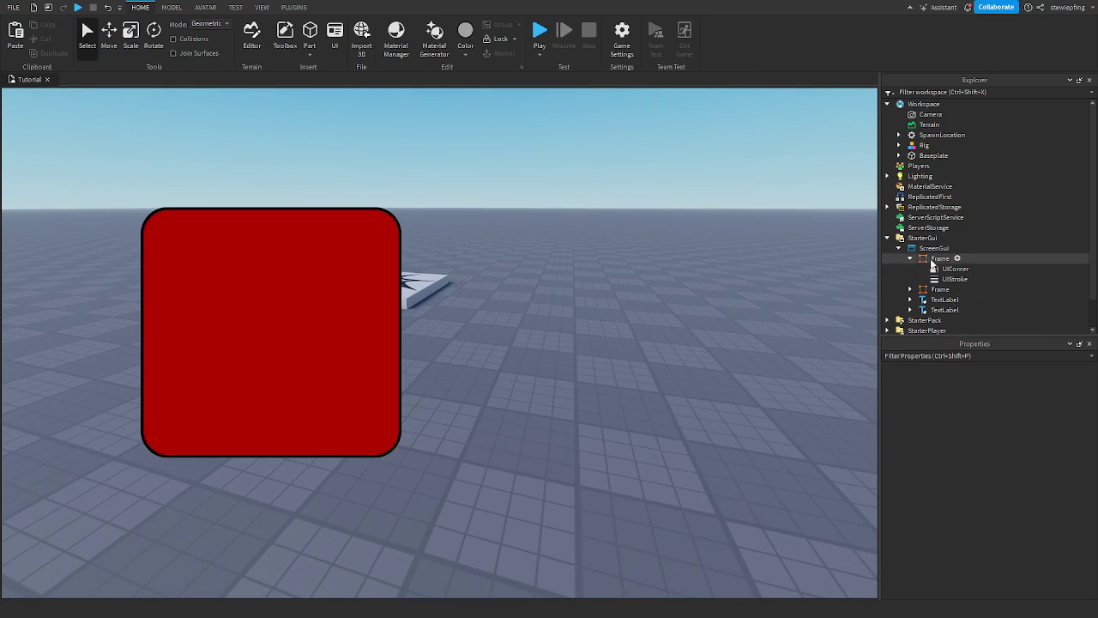
Duplicate the original red frame again and place the copy to its right at the same height.
left_click(940, 289)
left_click(905, 259)
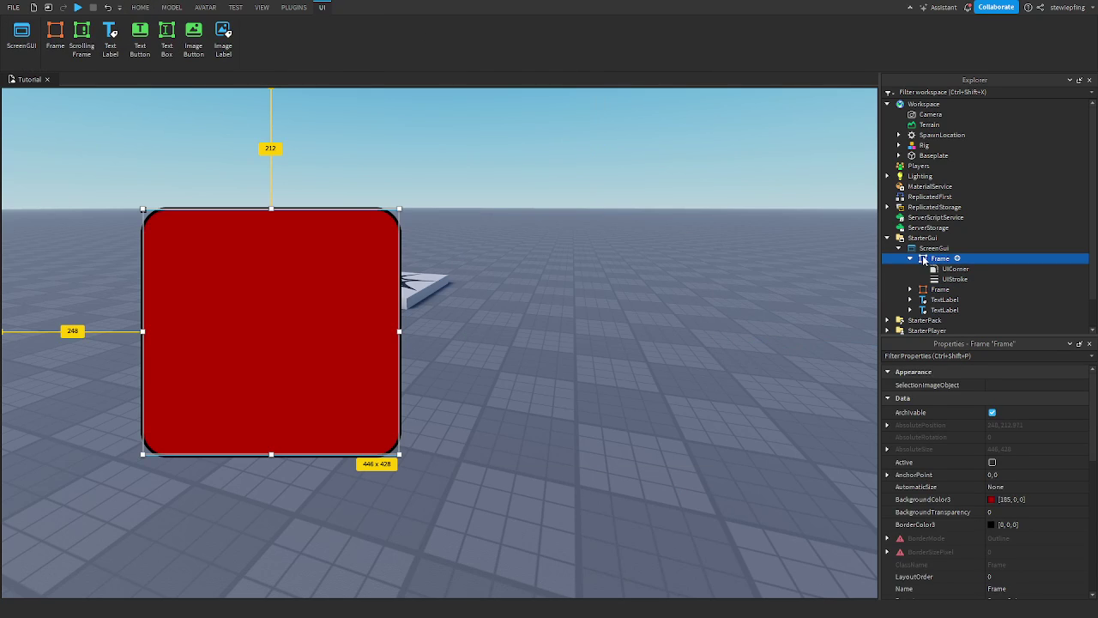
key("ctrl+d")
left_click_drag(297, 326, 626, 325)
Set the AnchorPoint of the copied red frame to 0.5,0.5.
left_click(297, 7)
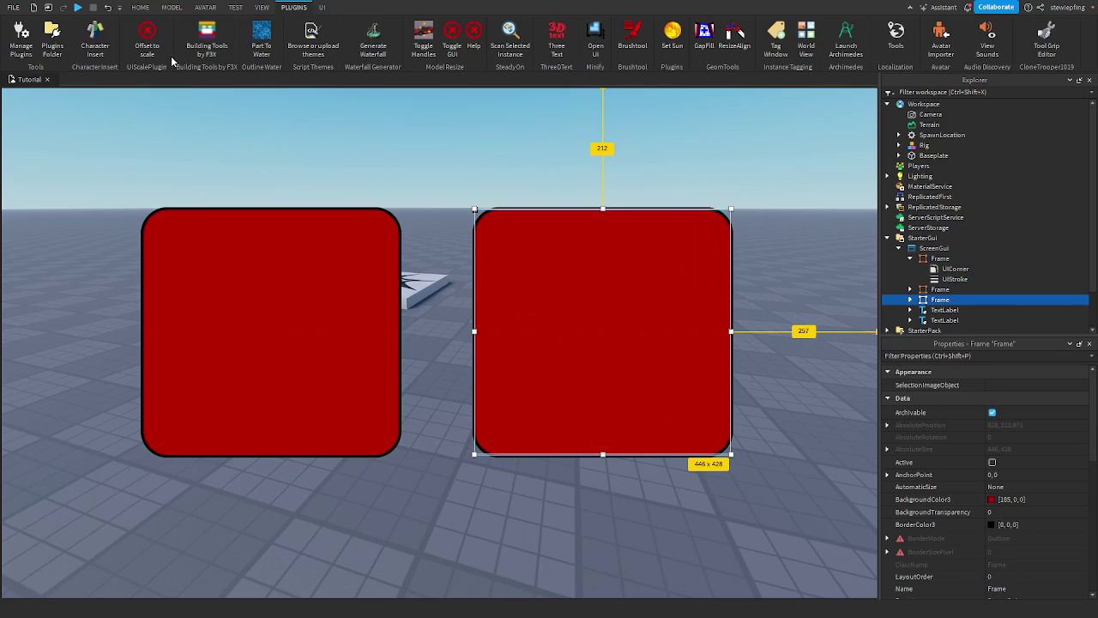
left_click(1015, 475)
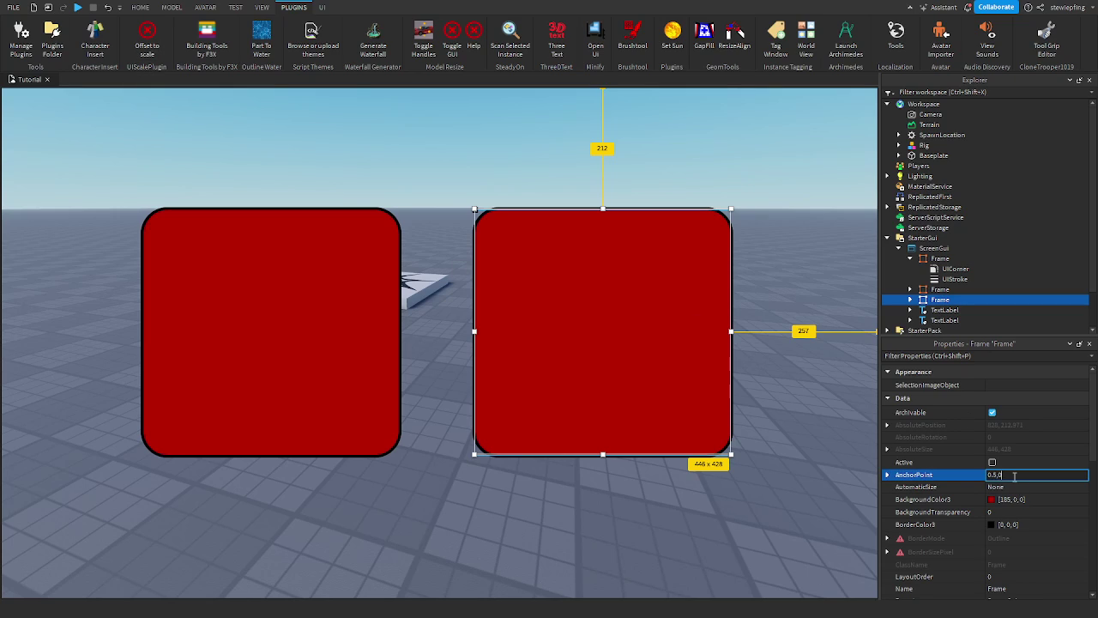
type("0.5,0.5")
key("Return")
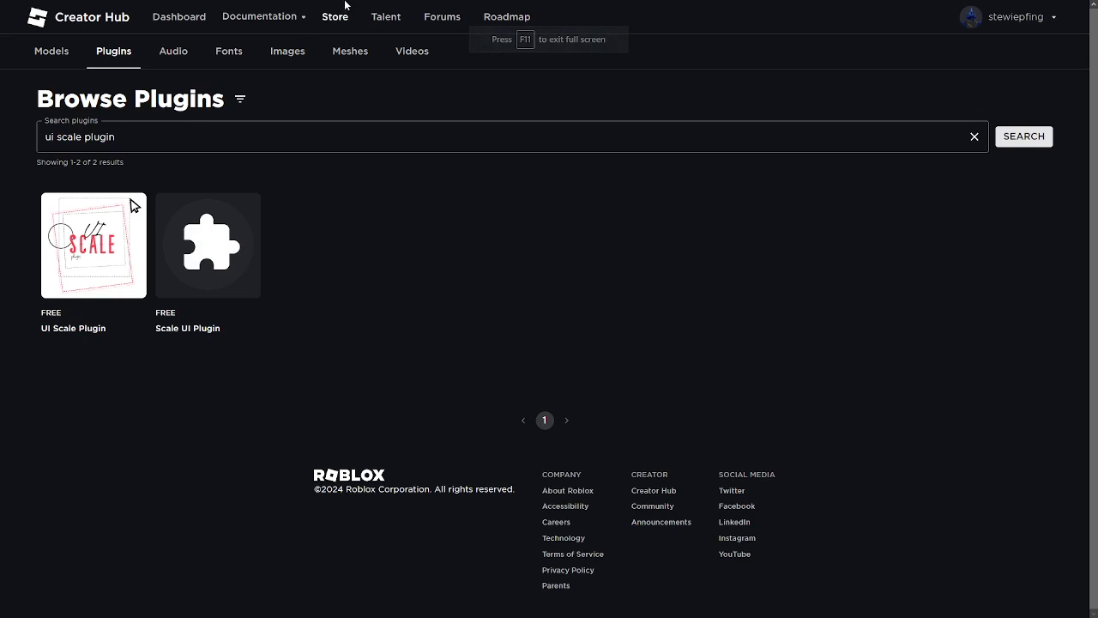
Switch to the Creator Hub store and look at the Scale UI Plugin and UI Scale Plugin among the "ui scale plugin" results.
left_click(154, 144)
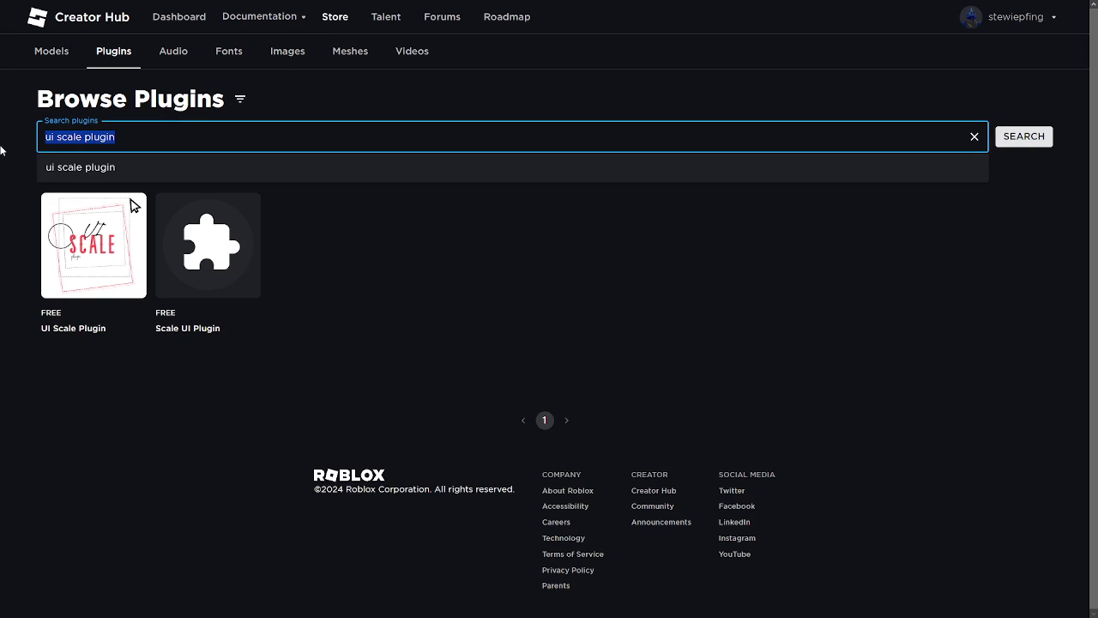
left_click(220, 323)
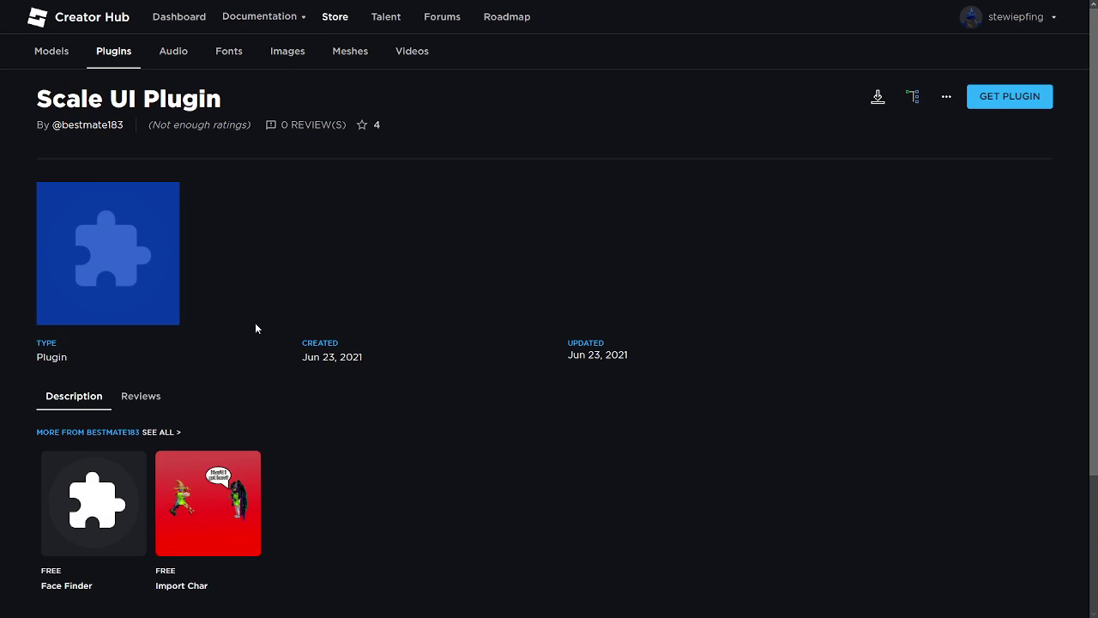
key("alt+Left")
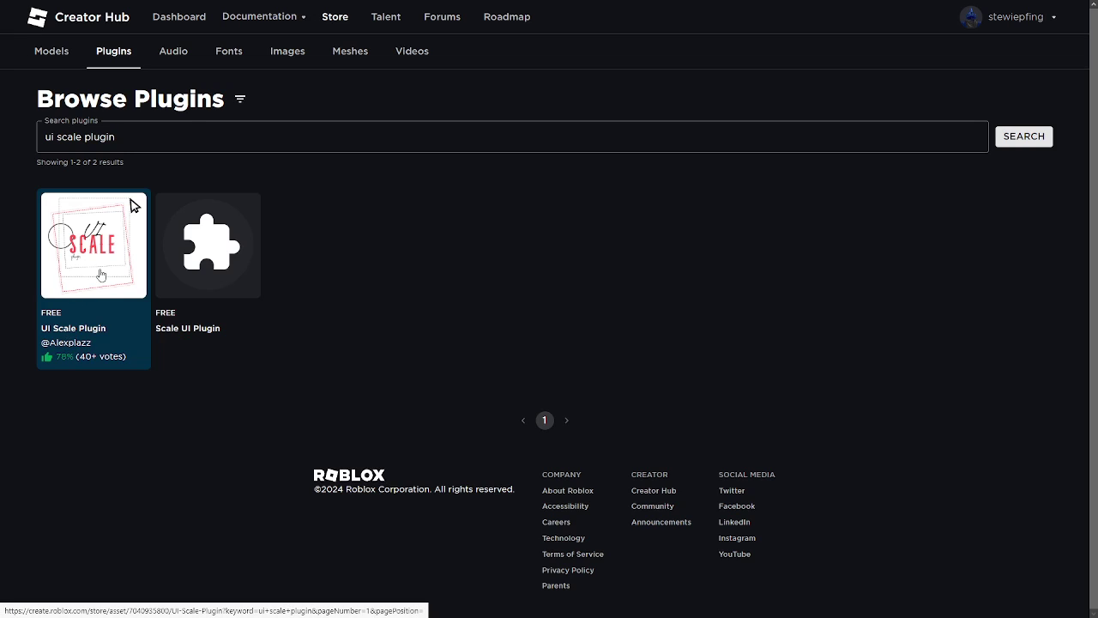
left_click(101, 274)
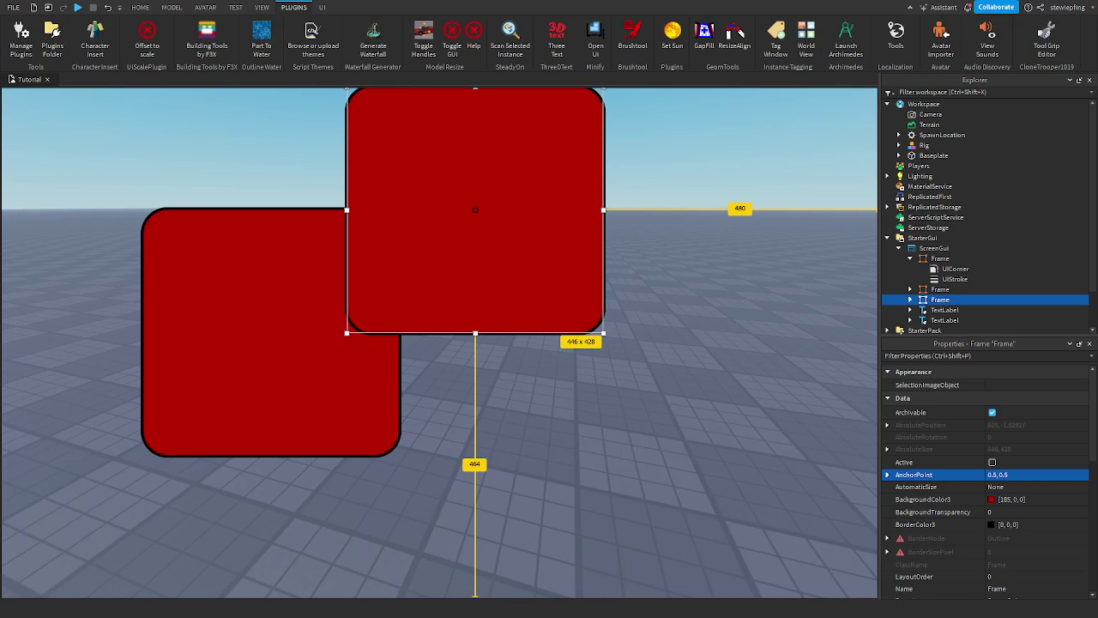
Move the copied frame back beside the original red frame and set its BackgroundColor3 to green 85, 255, 0.
left_click_drag(484, 190, 603, 301)
scroll(1051, 489, "down", 5)
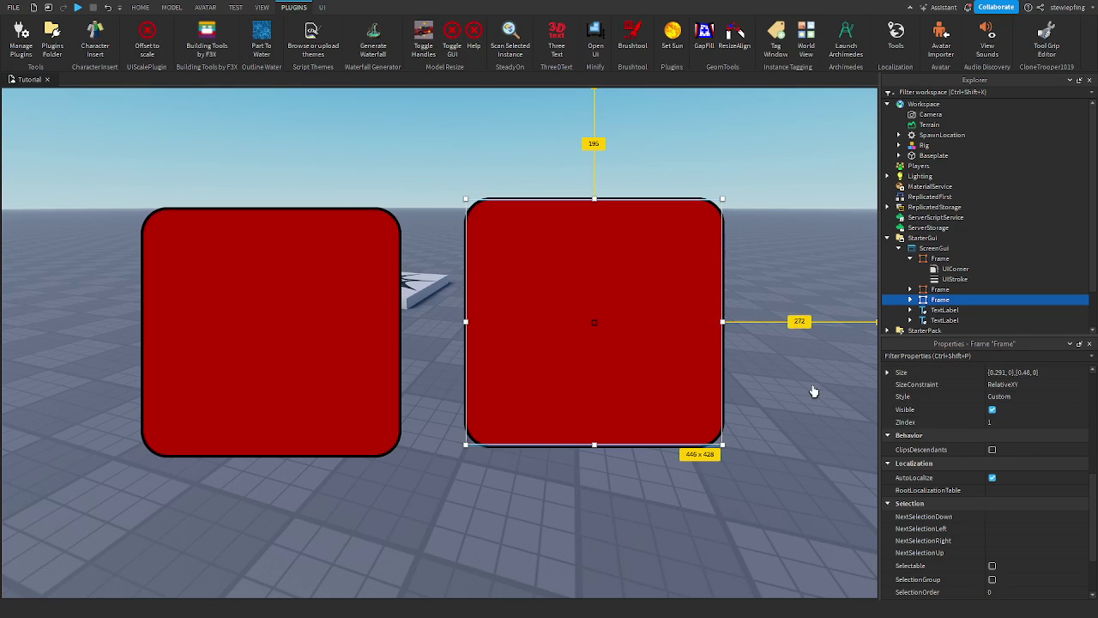
scroll(995, 481, "up", 5)
left_click(993, 425)
left_click(524, 271)
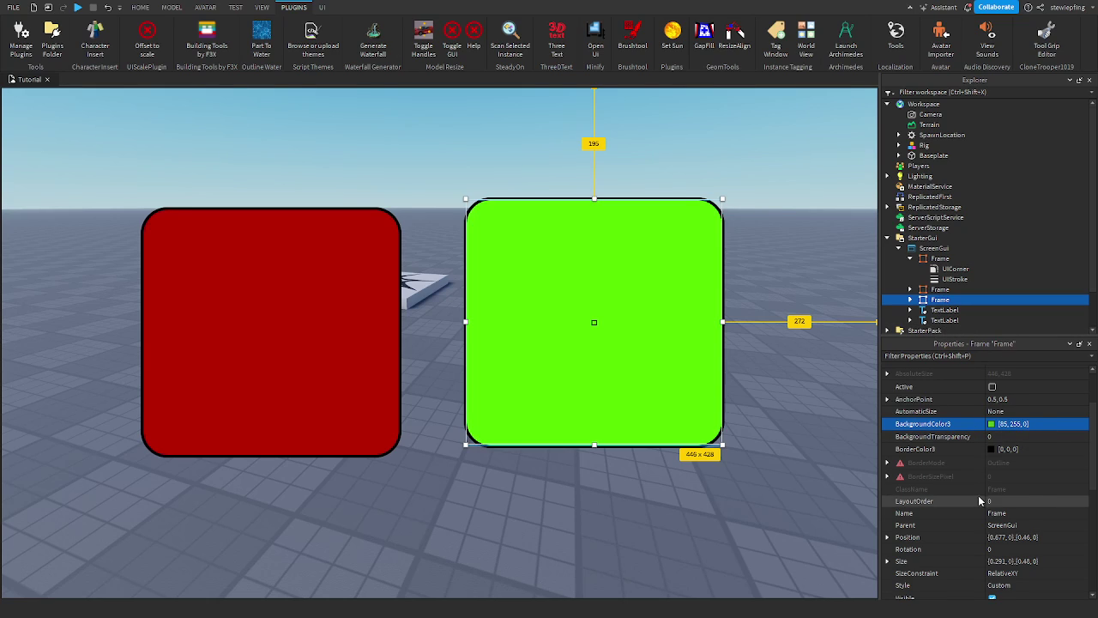
Preview the red and green frames on the emulated iPad 7th Generation and return to the normal viewport.
scroll(978, 500, "down", 10)
left_click(235, 6)
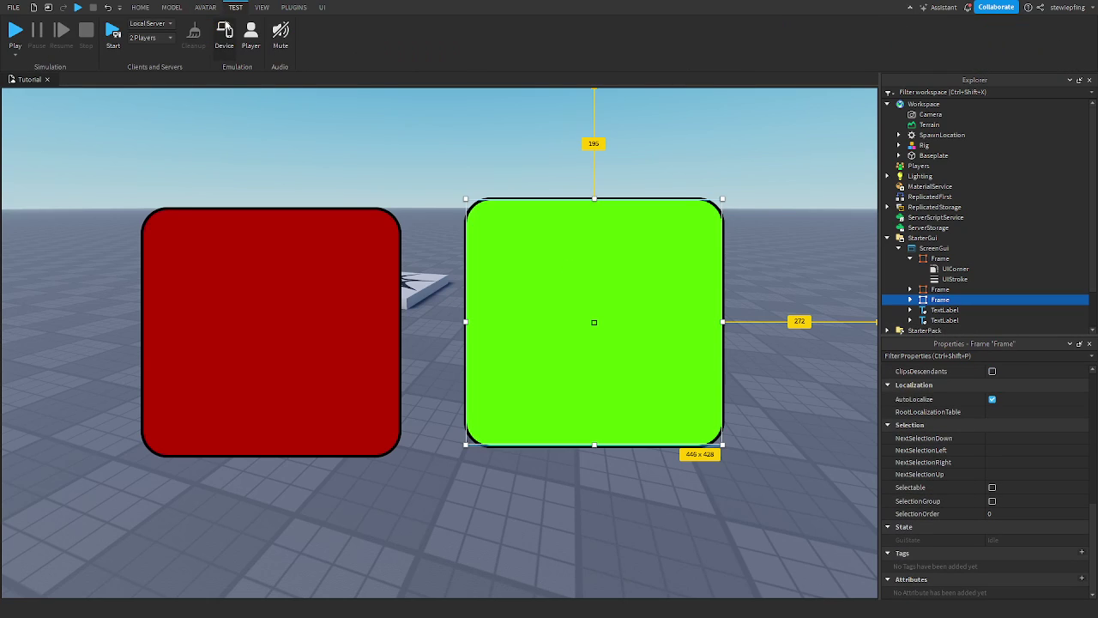
left_click(224, 37)
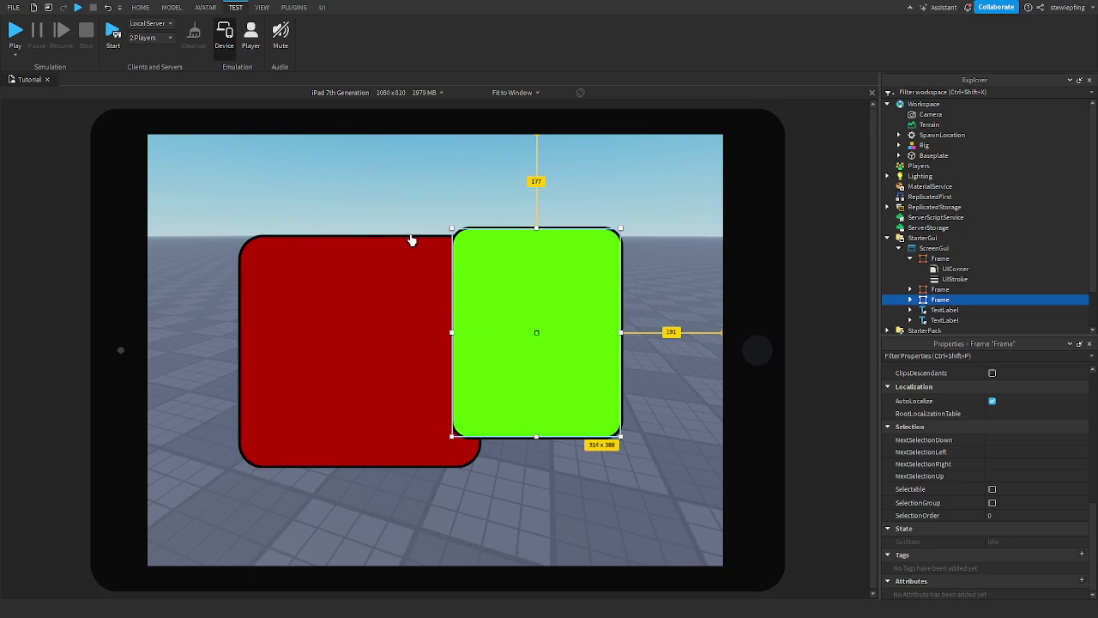
left_click(222, 39)
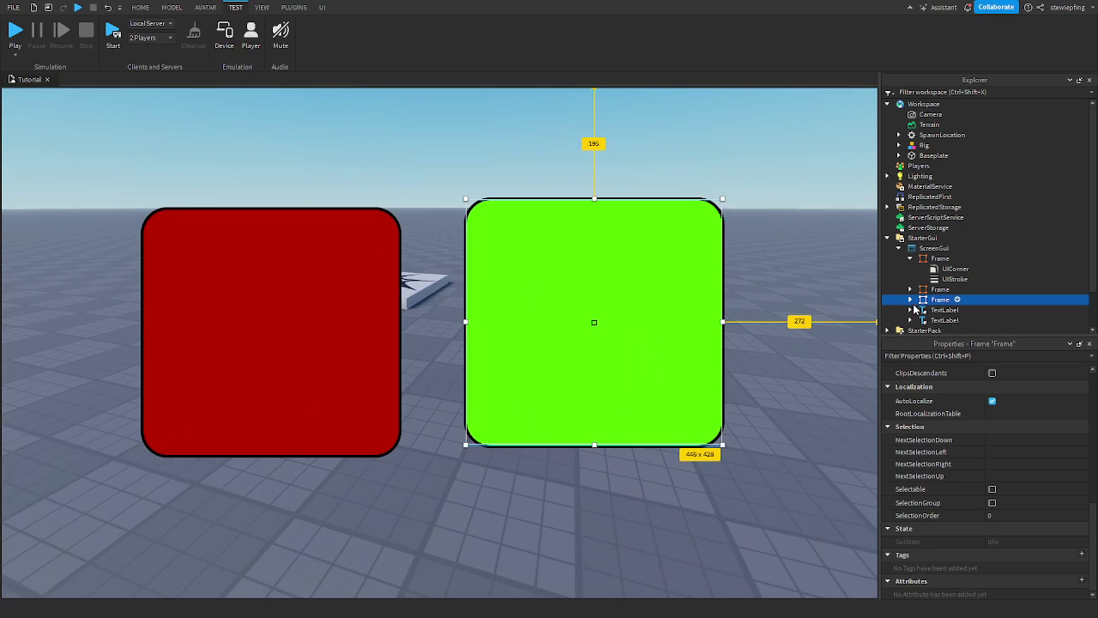
Inspect the UIAspectRatioConstraint inside the other frame listed above the green one, and briefly toggle the device preview.
left_click(910, 299)
scroll(917, 296, "down", 1)
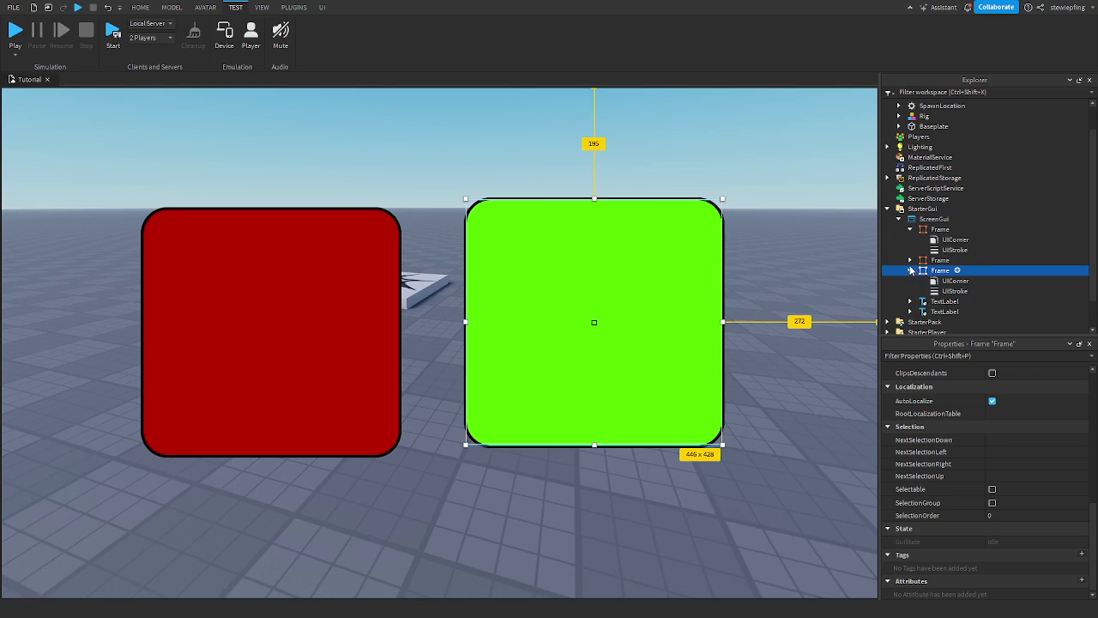
left_click(910, 261)
left_click(933, 261)
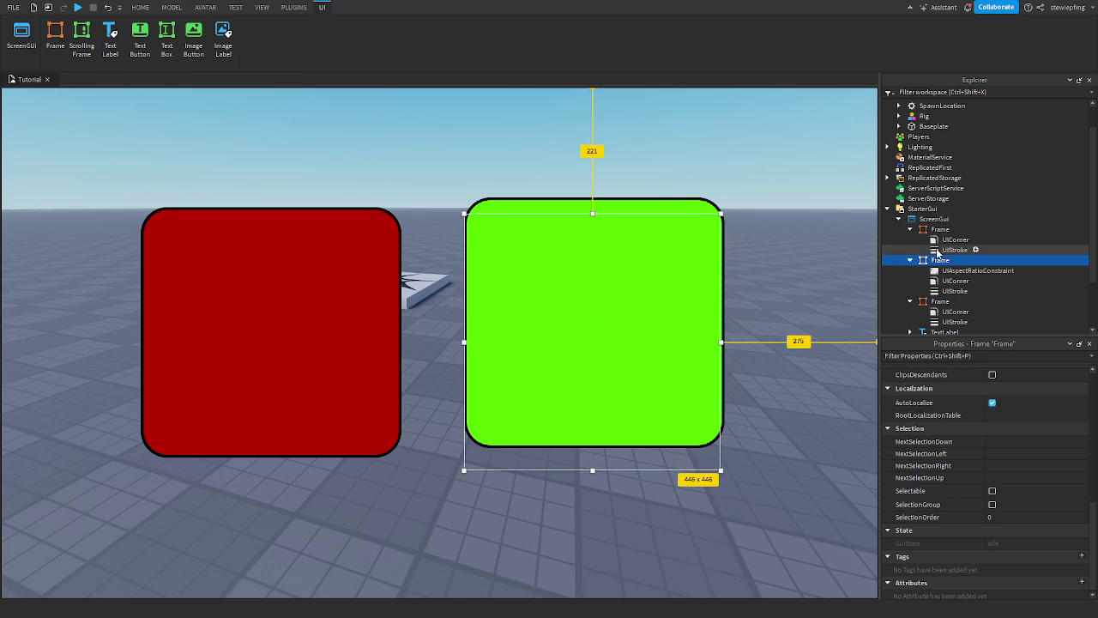
left_click(938, 273)
left_click(235, 7)
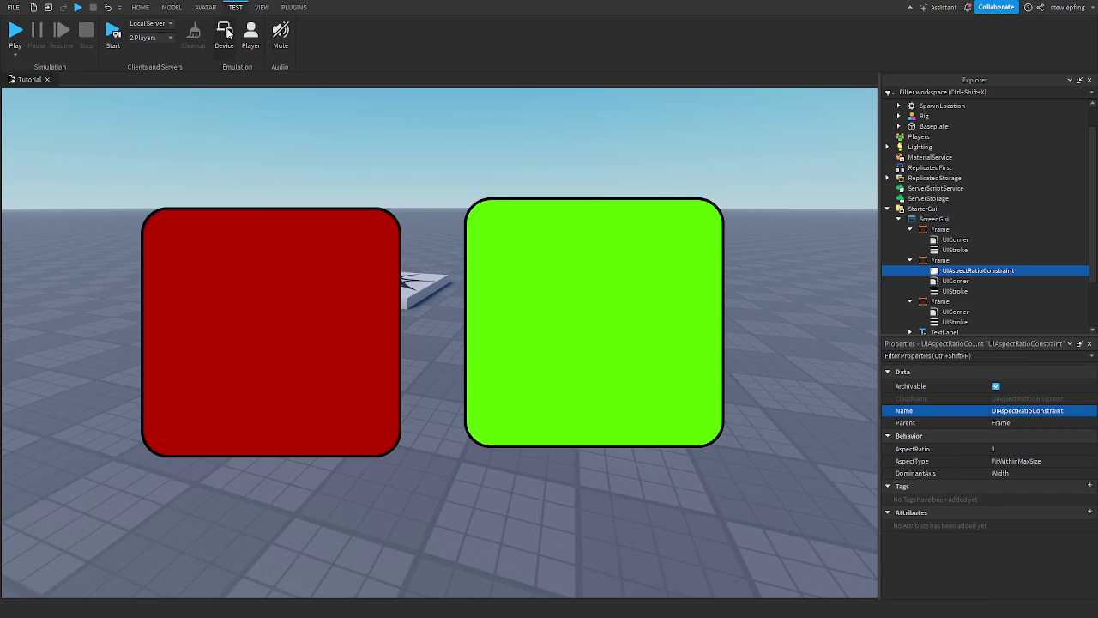
left_click(223, 38)
left_click(224, 39)
Check the green frame's Position and Size, and preview both frames on the iPad 7th Generation and iPhone XR.
left_click(532, 328)
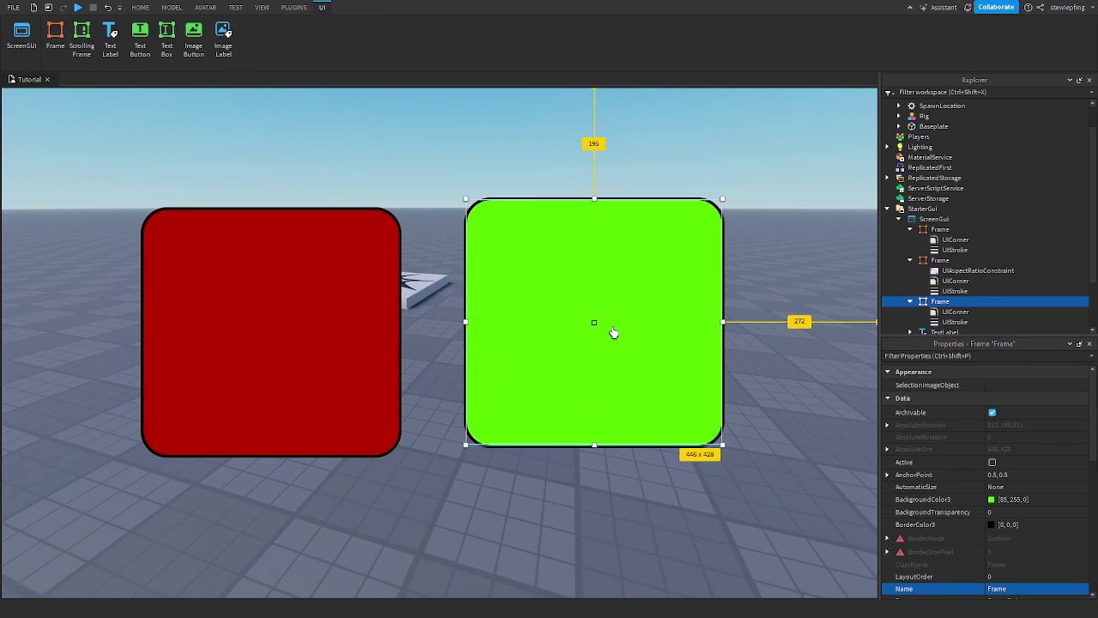
scroll(1004, 462, "down", 3)
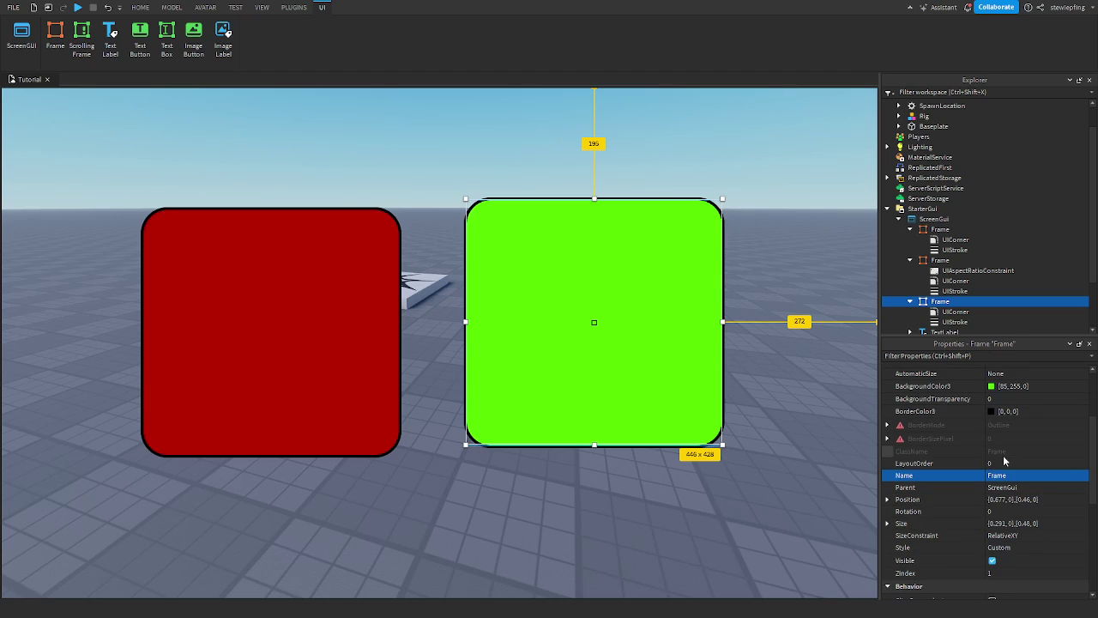
scroll(935, 577, "down", 2)
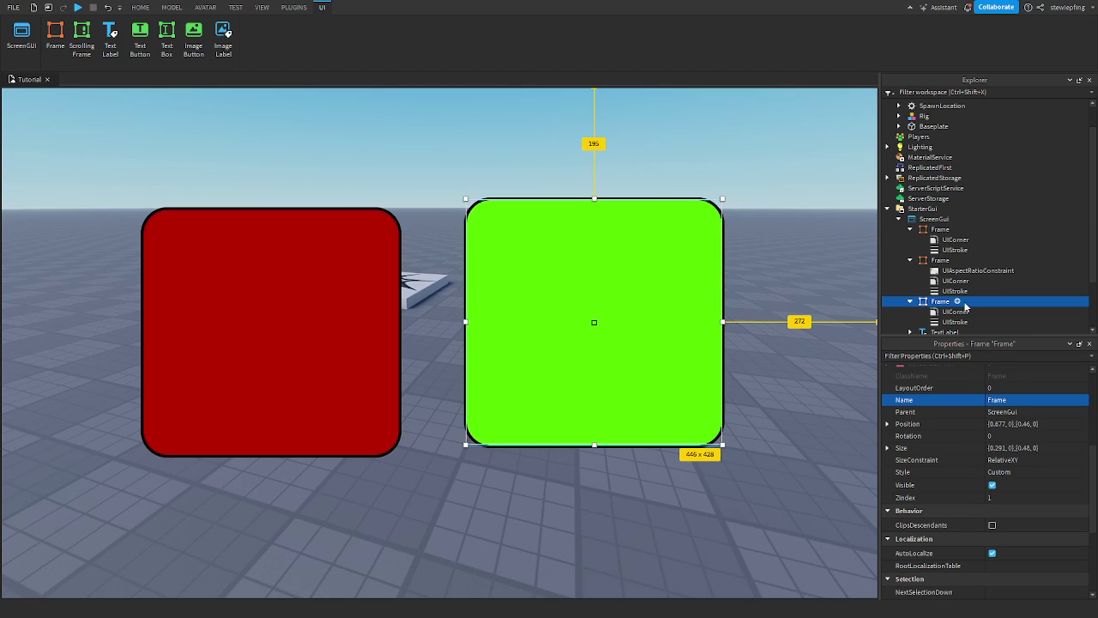
left_click(235, 6)
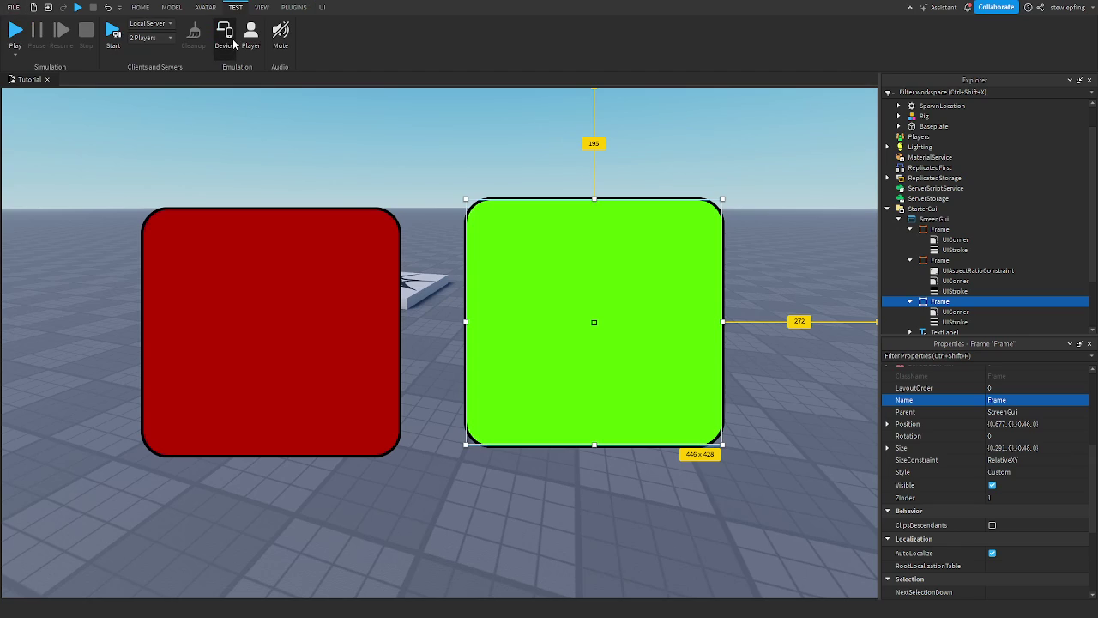
left_click(224, 36)
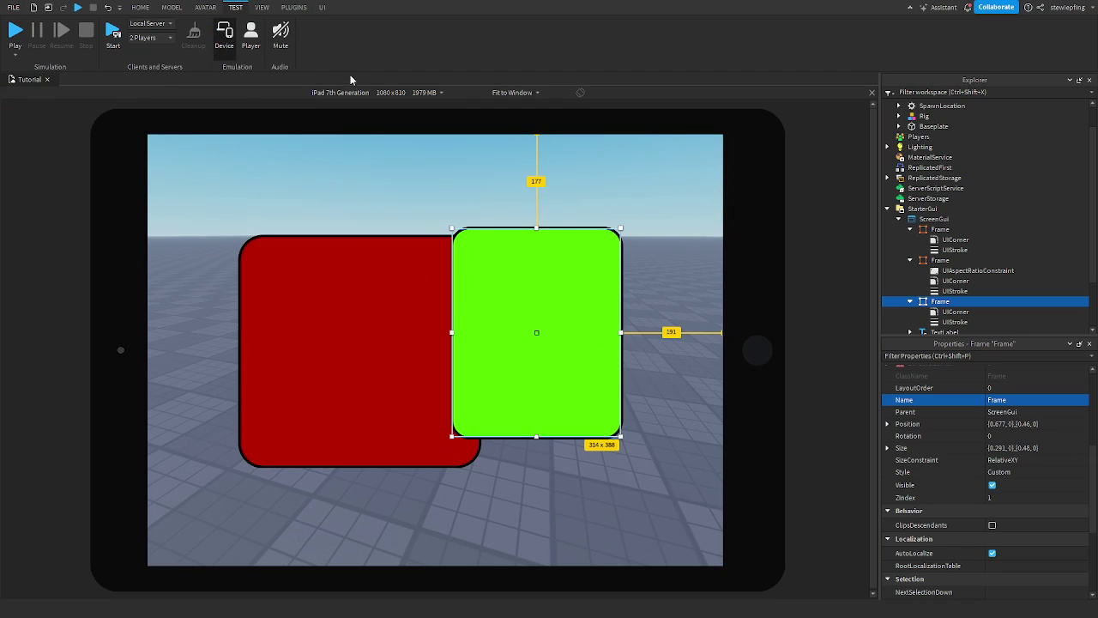
left_click(359, 400)
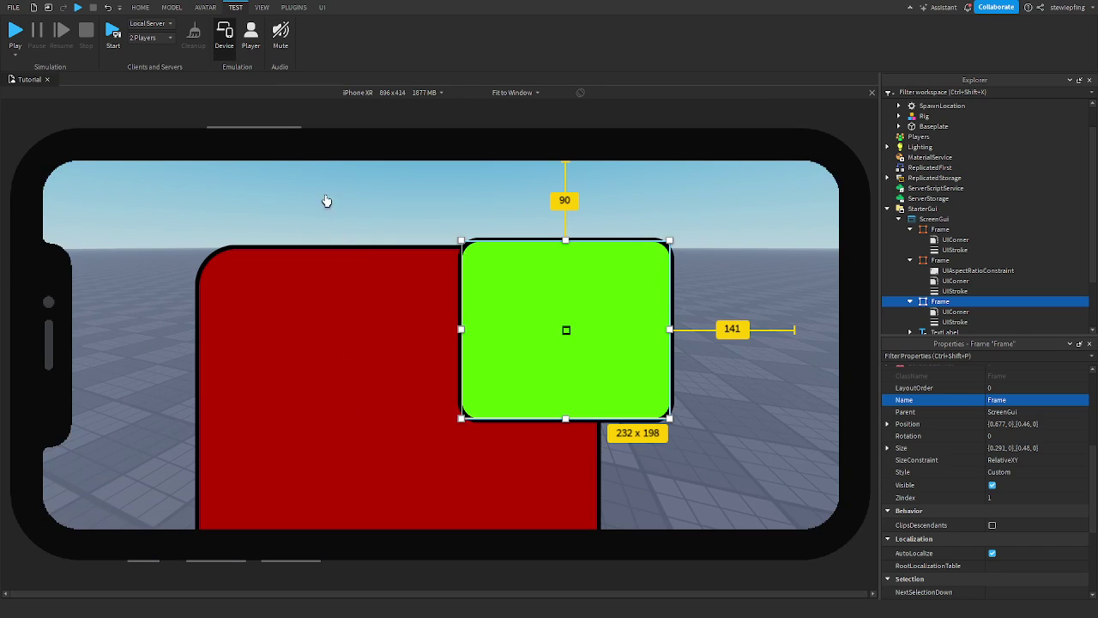
left_click(224, 36)
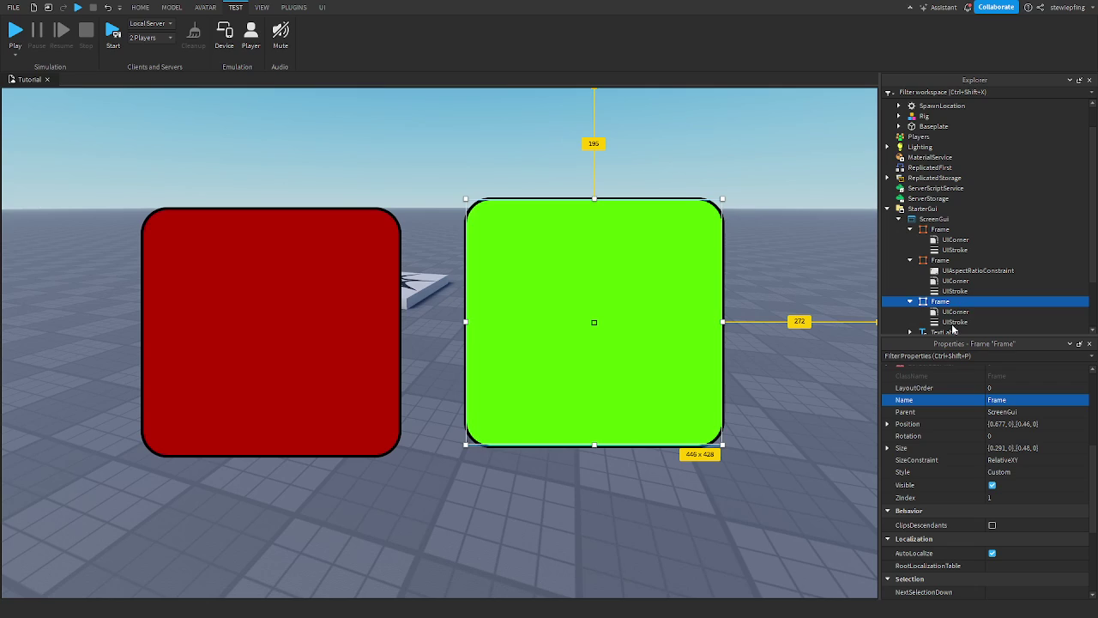
Add a UIAspectRatioConstraint to the green frame, and resize the frame to about 411 x 411 and shift it slightly down.
key("ctrl+z")
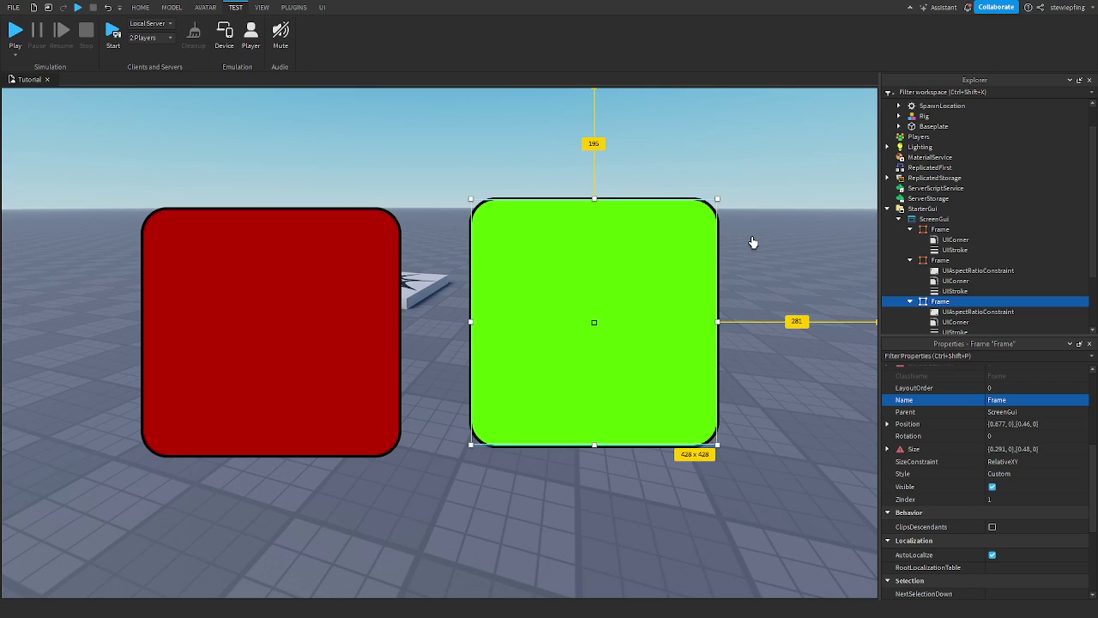
mouse_move(717, 199)
left_mouse_down()
mouse_move(635, 276)
mouse_move(737, 248)
mouse_move(560, 311)
mouse_move(838, 155)
mouse_move(594, 300)
mouse_move(750, 172)
mouse_move(726, 206)
mouse_move(757, 195)
mouse_move(724, 206)
left_mouse_up()
mouse_move(673, 258)
left_mouse_down()
mouse_move(677, 292)
mouse_move(669, 273)
left_mouse_up()
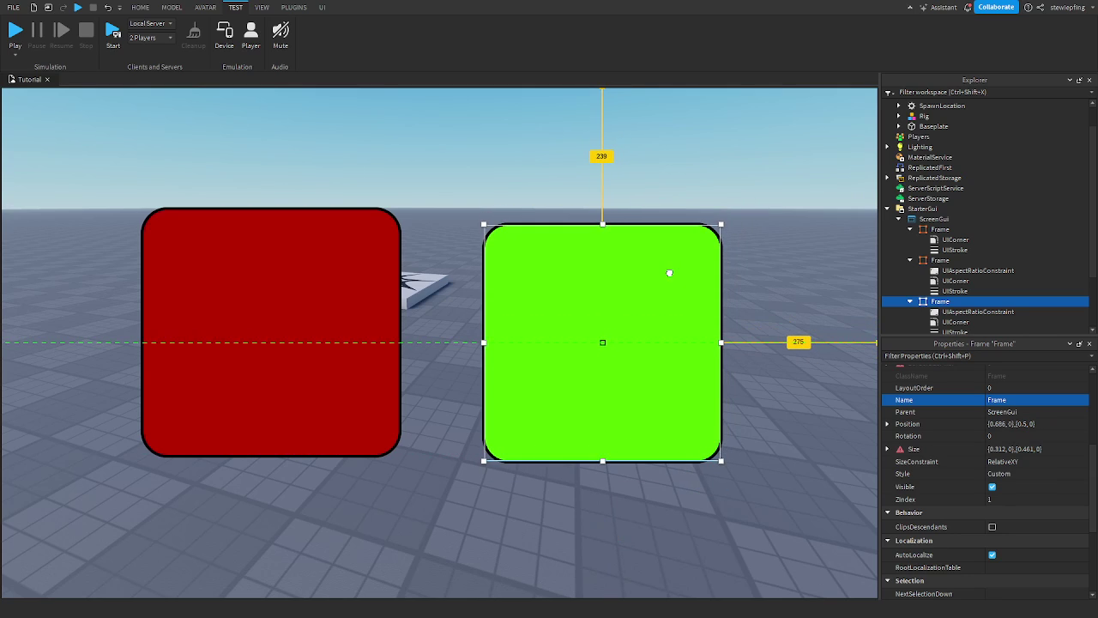
Try other AspectRatio values on the green frame's UIAspectRatioConstraint and return the ratio to 1.
left_click(978, 312)
left_click(1034, 461)
left_click(1037, 450)
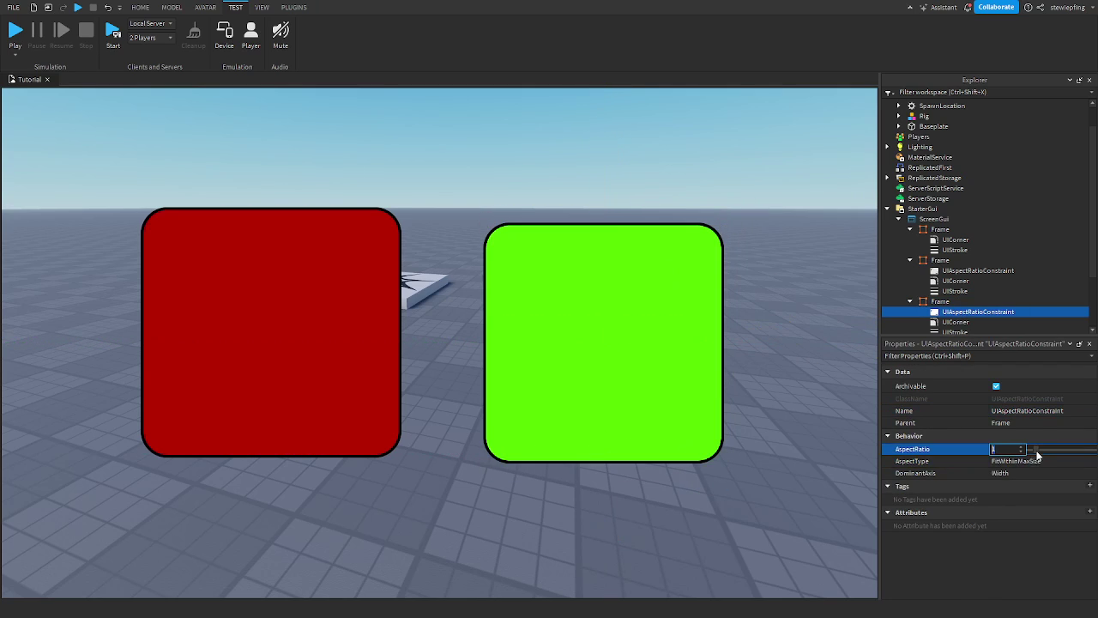
type("2")
key("BackSpace")
type("1")
key("BackSpace")
type("0.51")
key("Return")
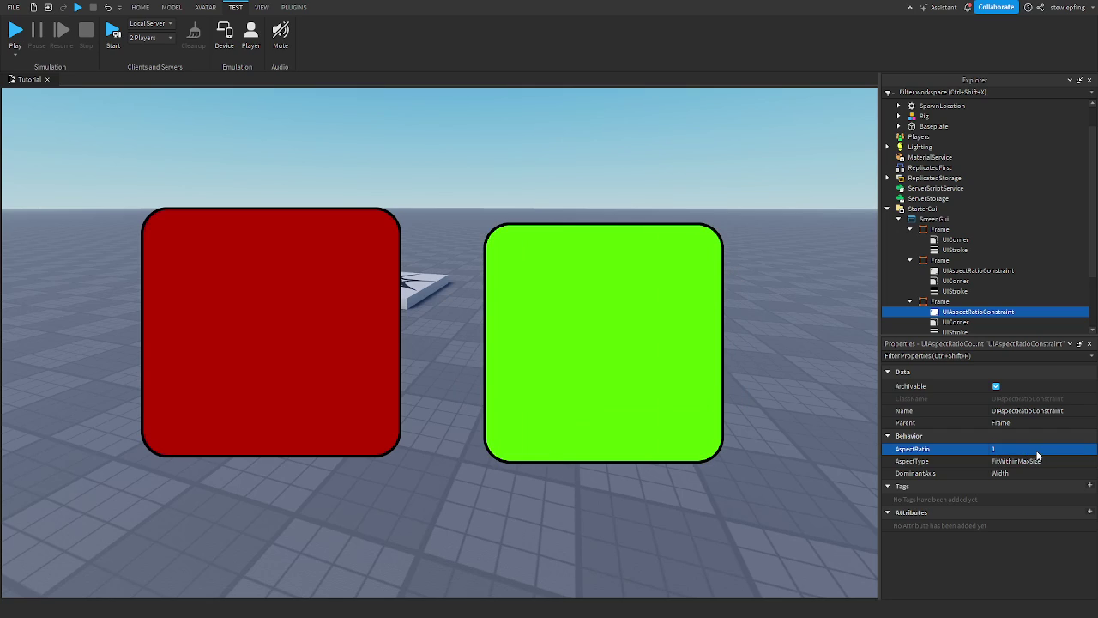
Move the green frame up level with the red one, and preview both on the iPad 7th Generation and iPad Pro 3rd Generation.
left_click(621, 331)
mouse_move(613, 331)
left_mouse_down()
mouse_move(615, 301)
mouse_move(616, 310)
left_mouse_up()
left_click(236, 8)
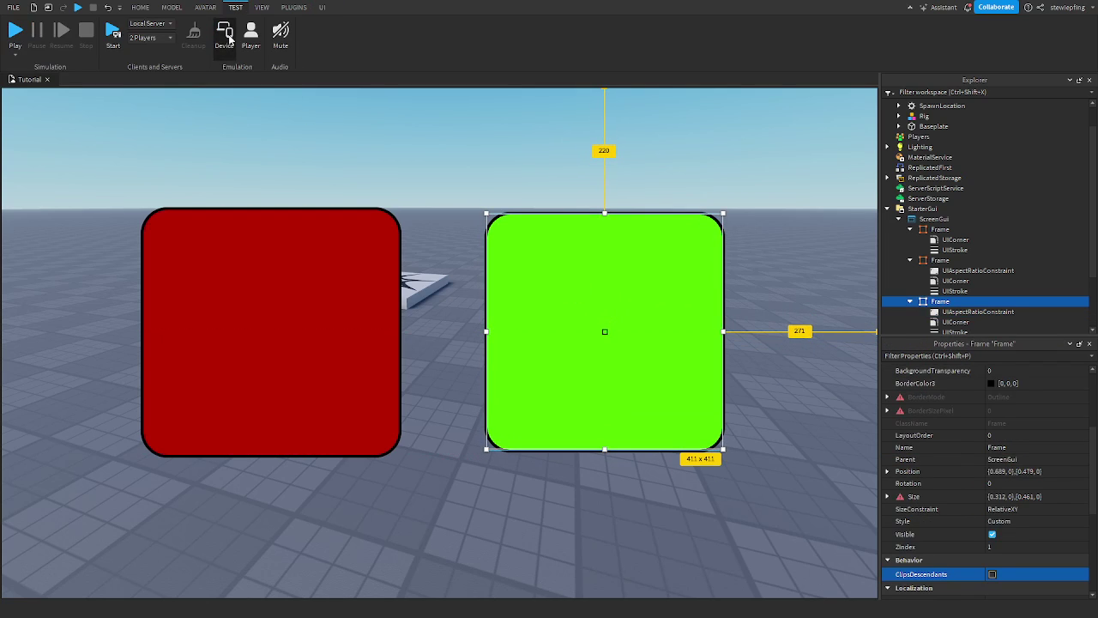
left_click(224, 35)
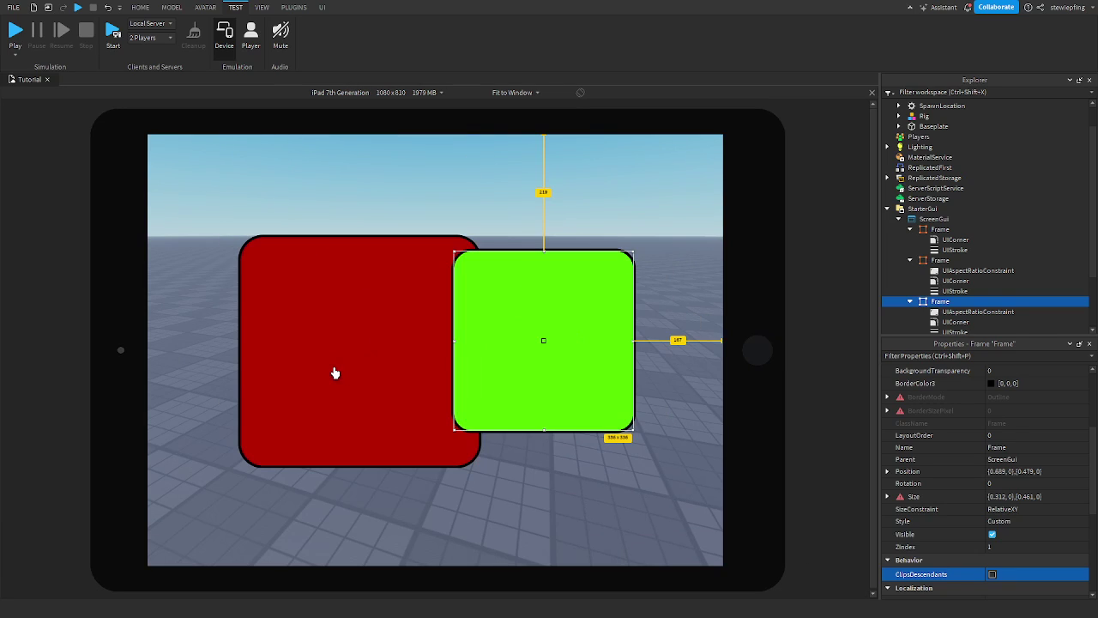
left_click(417, 191)
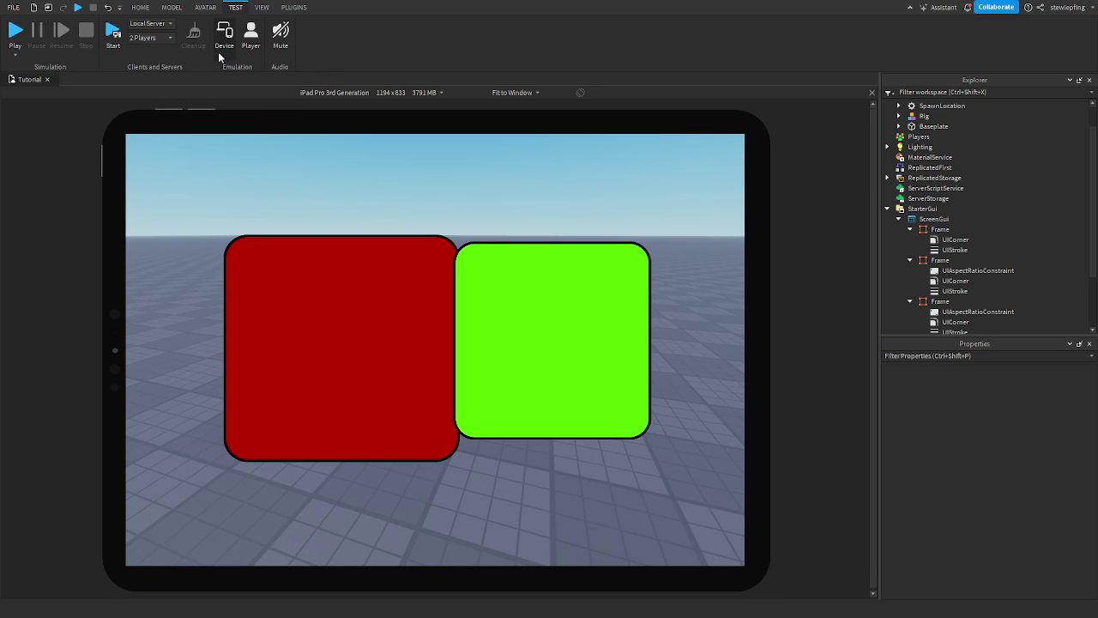
left_click(218, 52)
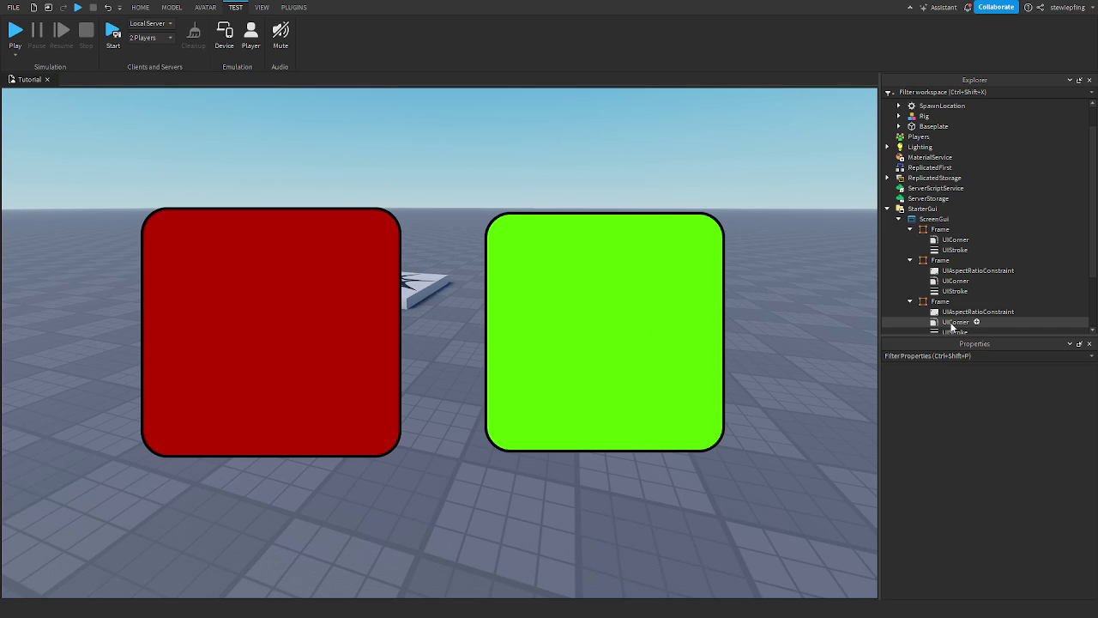
Review the green frame's UIAspectRatioConstraint, its AnchorPoint and the expanded X and Y components of its Size.
scroll(947, 321, "down", 3)
left_click(949, 254)
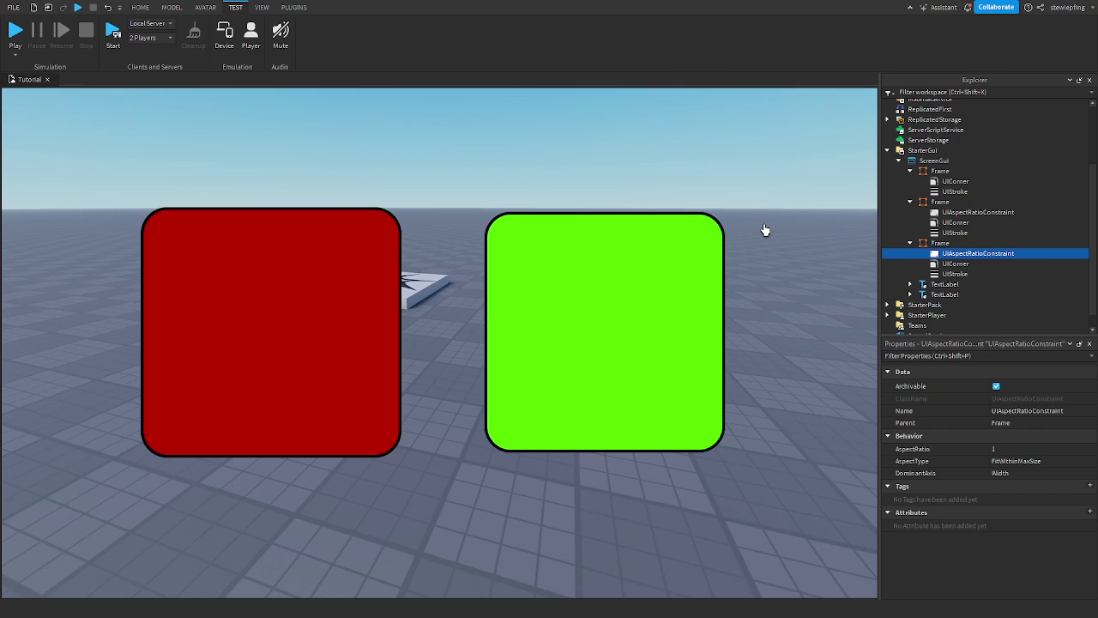
right_click_drag(763, 228, 753, 221)
left_click(940, 243)
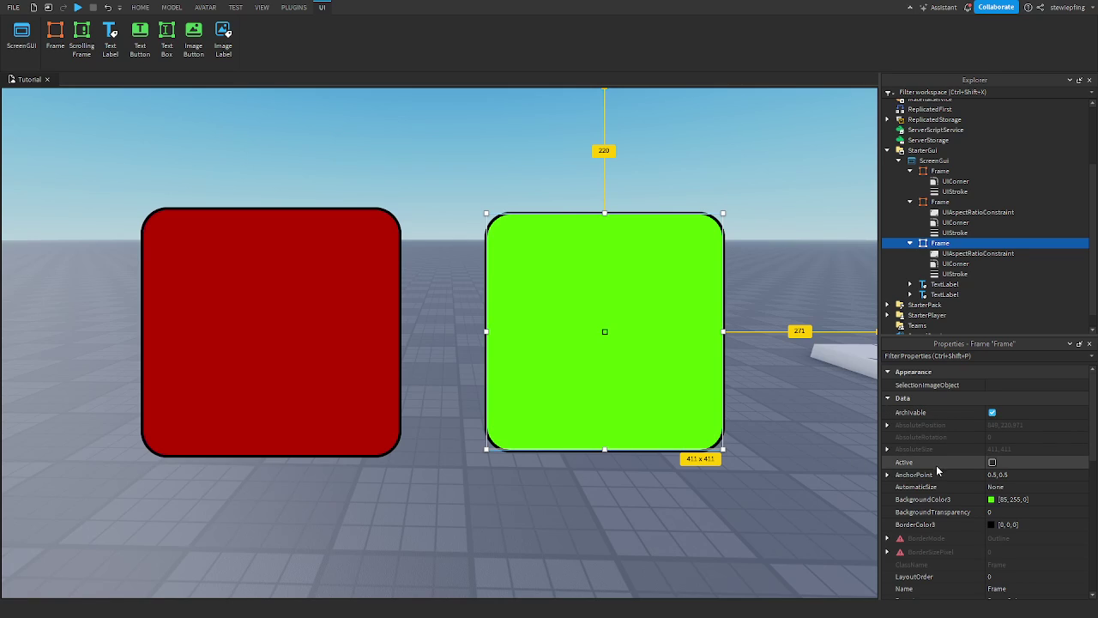
left_click(1033, 474)
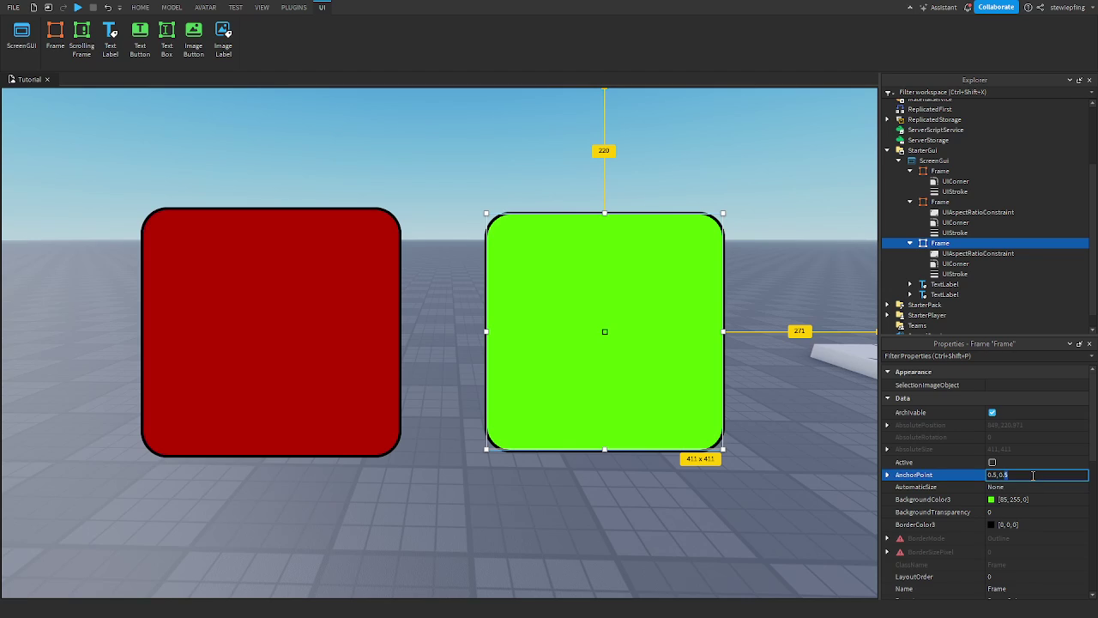
scroll(920, 503, "down", 5)
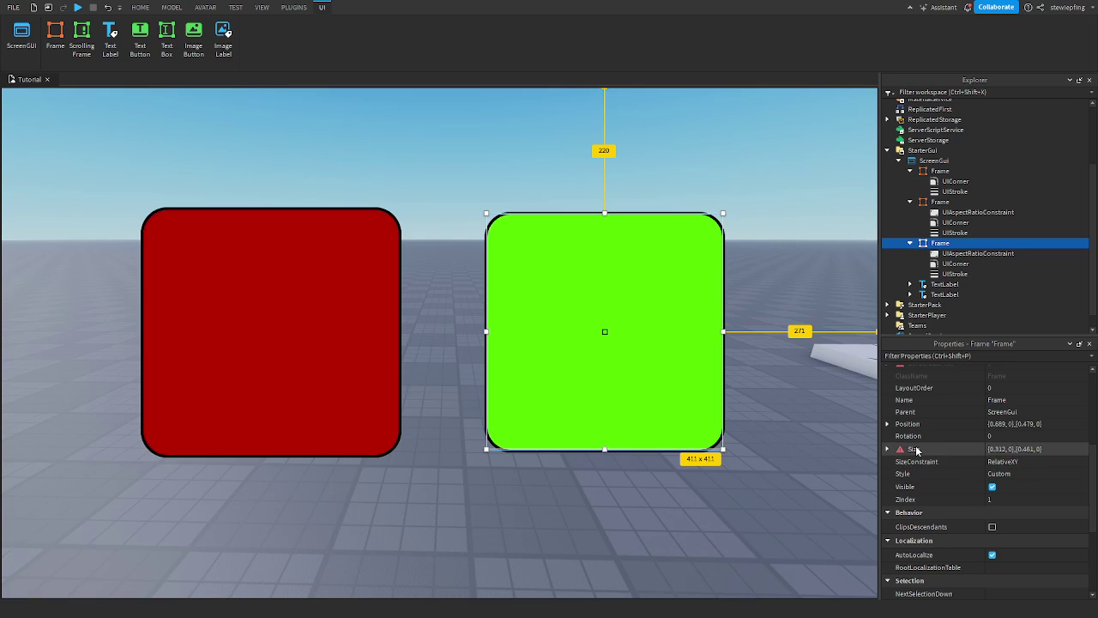
left_click(888, 449)
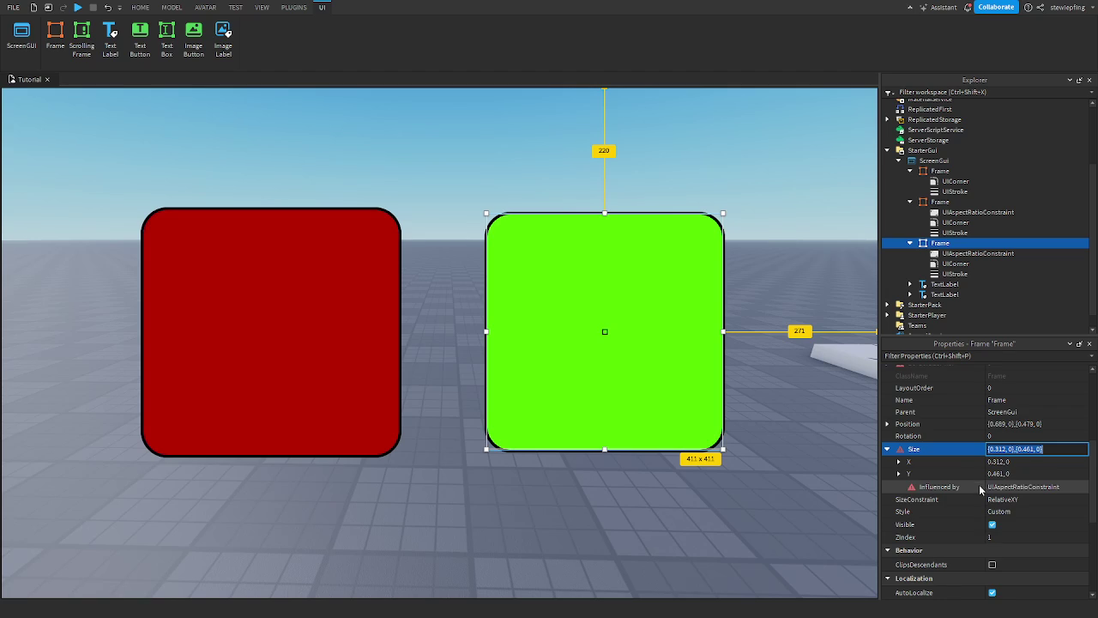
Check the green frame's UIAspectRatioConstraint properties, and preview both frames on the iPhone 14 Pro.
scroll(979, 483, "down", 5)
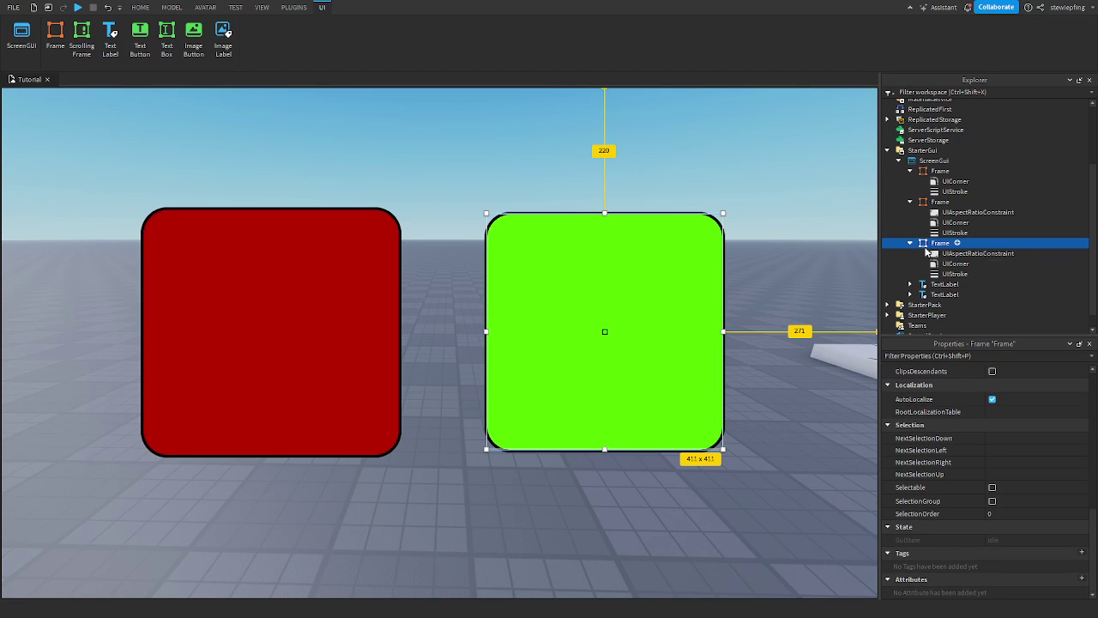
left_click(952, 254)
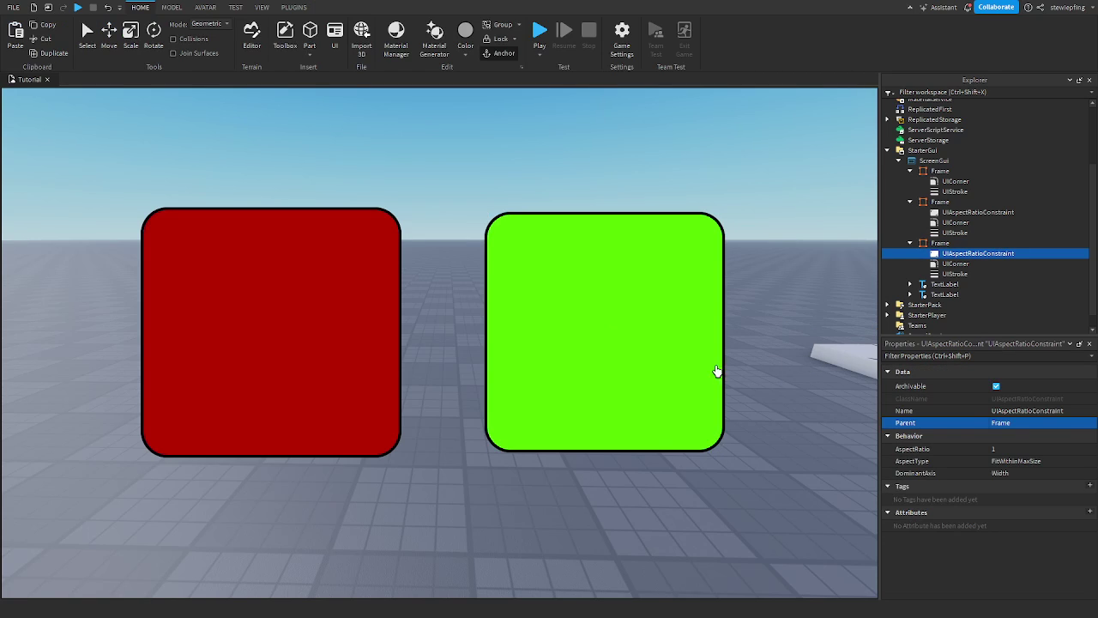
left_click(235, 7)
left_click(224, 34)
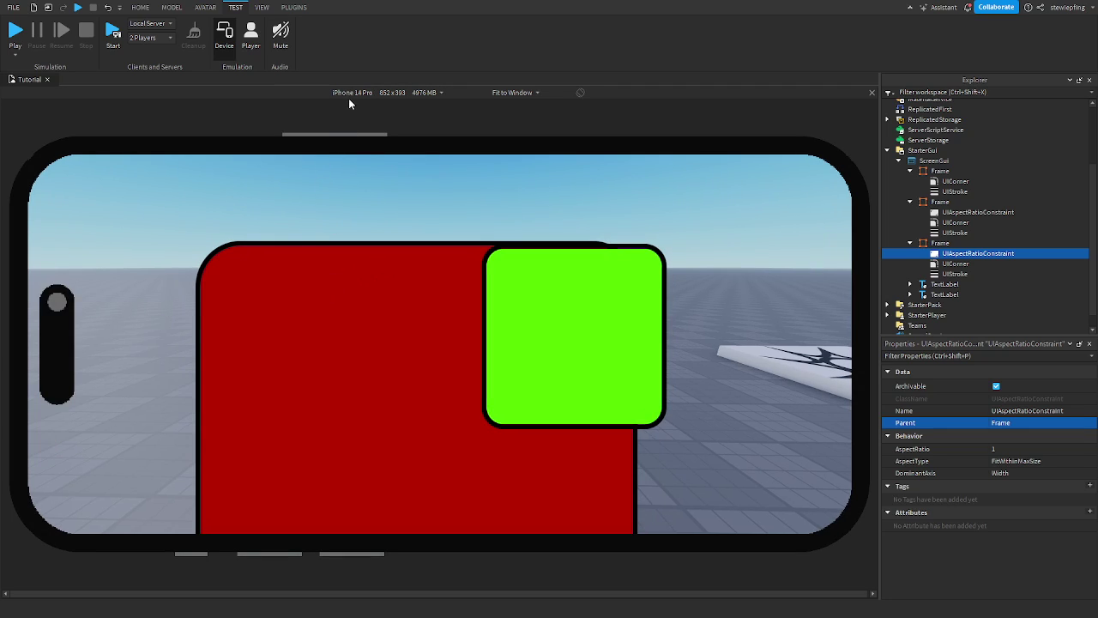
left_click(225, 39)
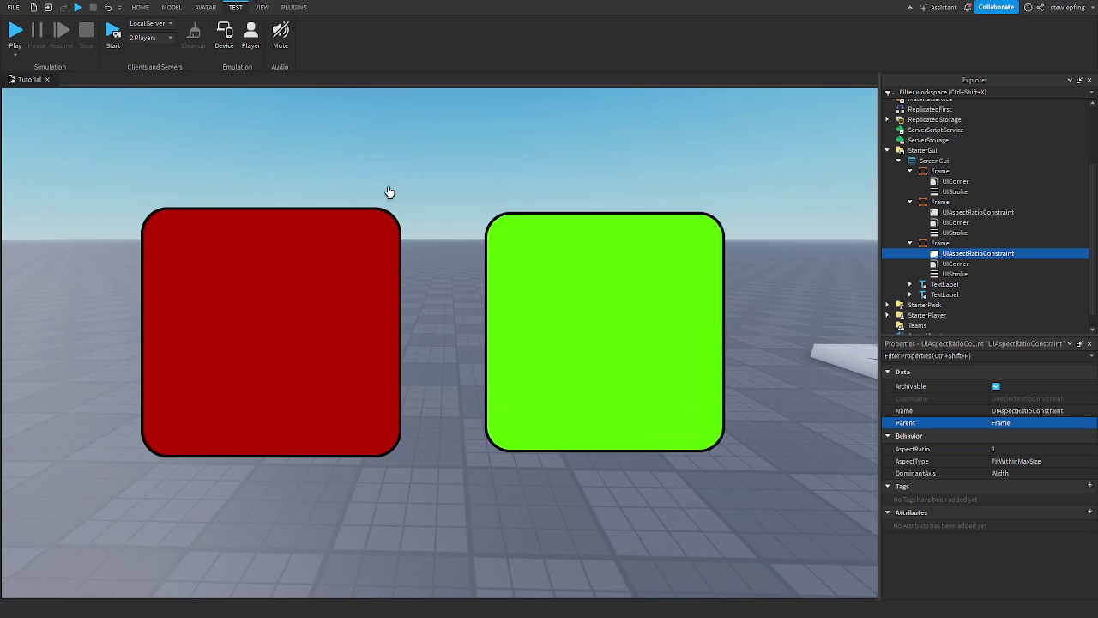
Make the two TextLabels, Not Scaled and Scaled, visible over their frames.
left_click(945, 294)
left_click(945, 284, "ctrl")
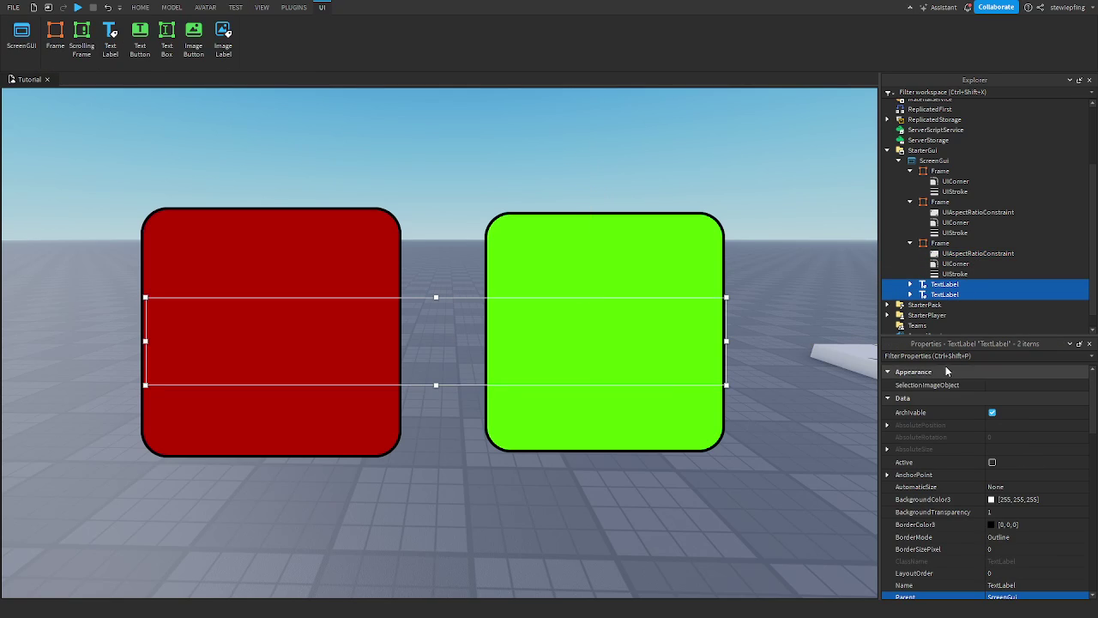
left_click(953, 355)
type("v")
left_click(995, 414)
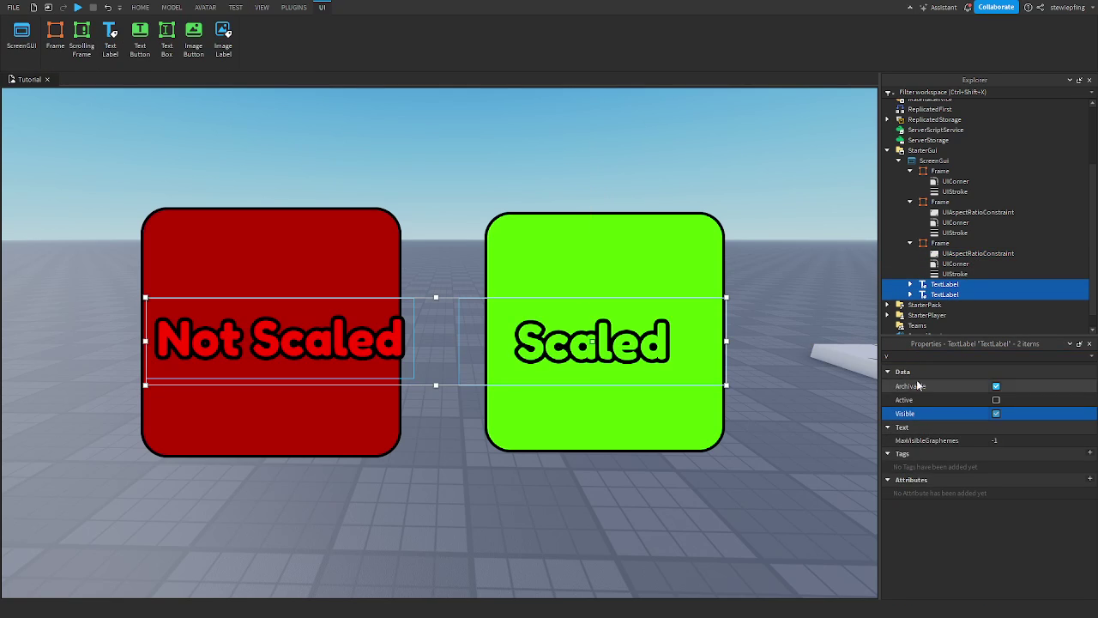
left_click(424, 159)
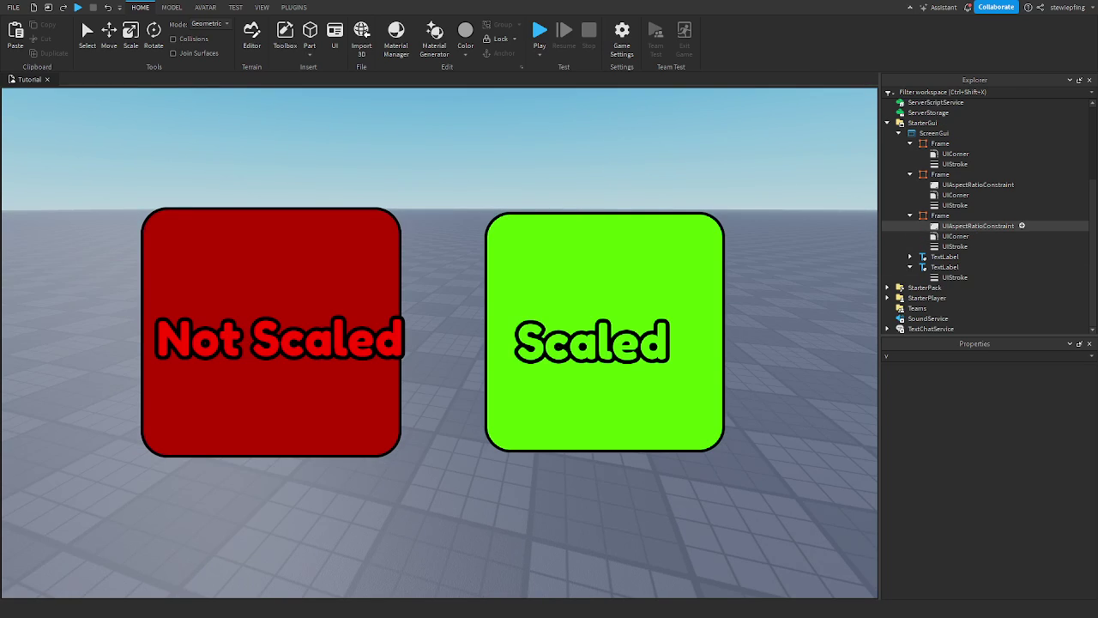
Try a UIAspectRatioConstraint on the Scaled text label with its AspectRatio set to 2.
left_click(930, 226)
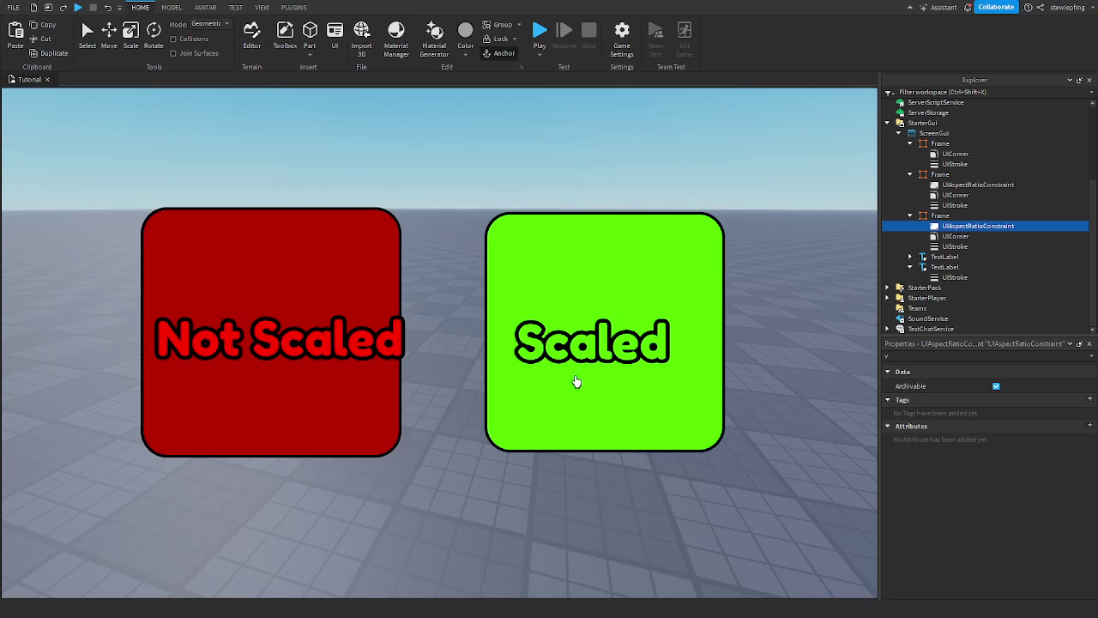
left_click(964, 267)
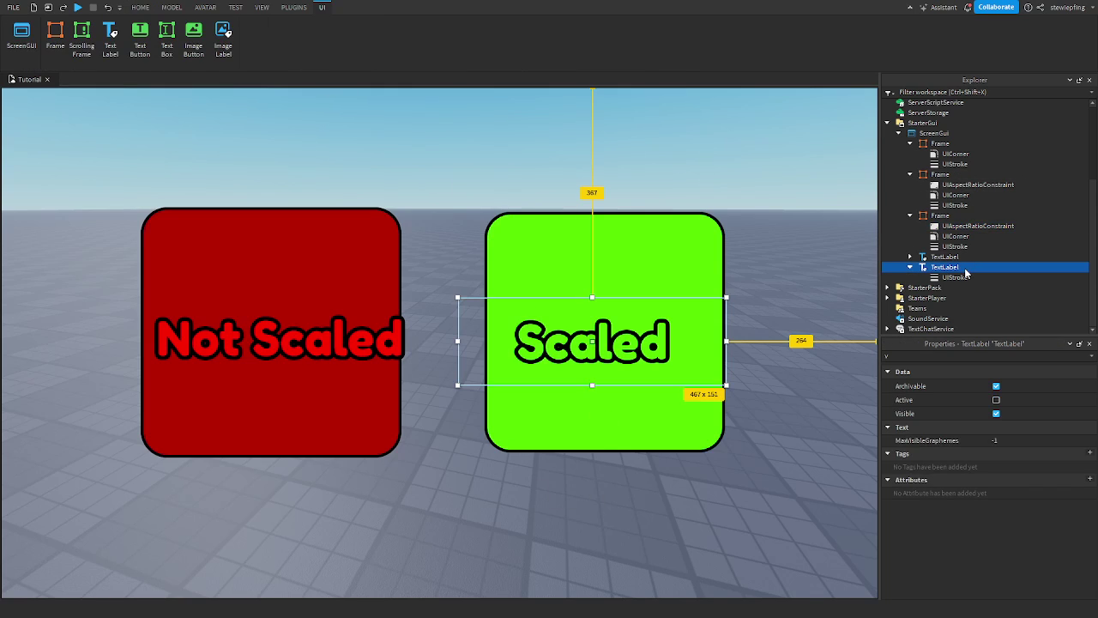
key("ctrl+shift+v")
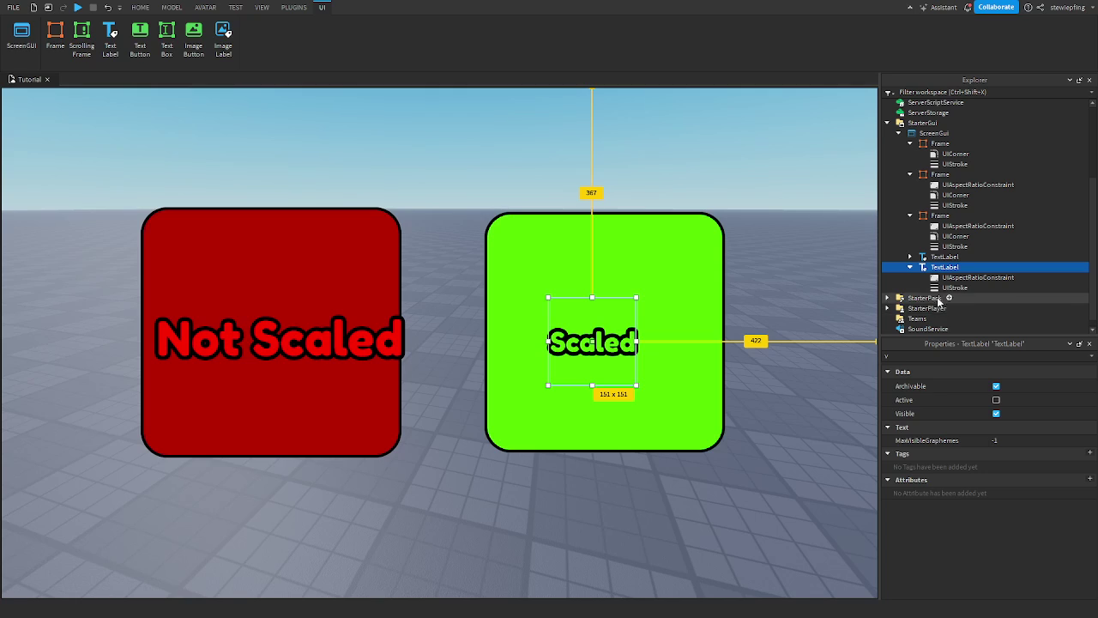
left_click(955, 279)
left_click(931, 354)
key("BackSpace")
left_click(1008, 448)
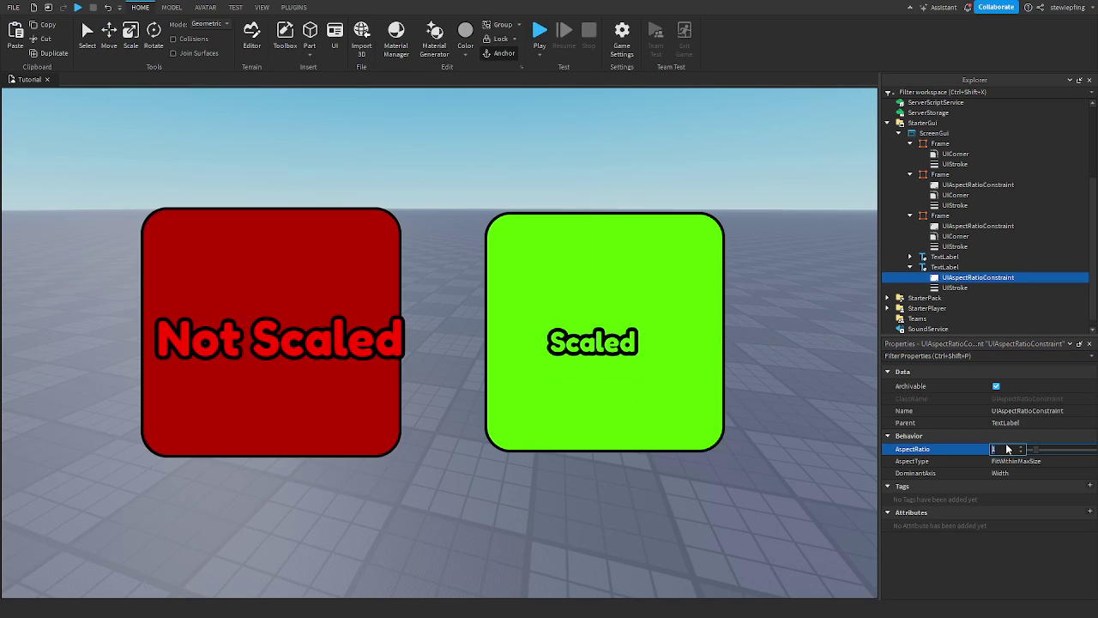
key("BackSpace")
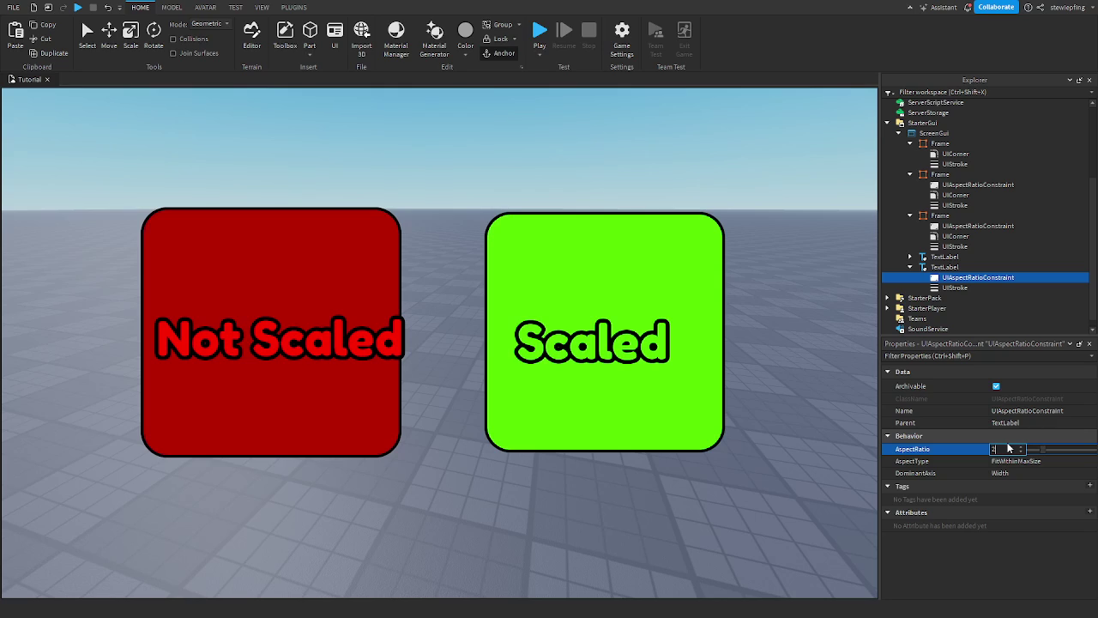
type("2")
key("Return")
Toggle the device emulation briefly, and delete the Scaled label's UIAspectRatioConstraint.
left_click(235, 8)
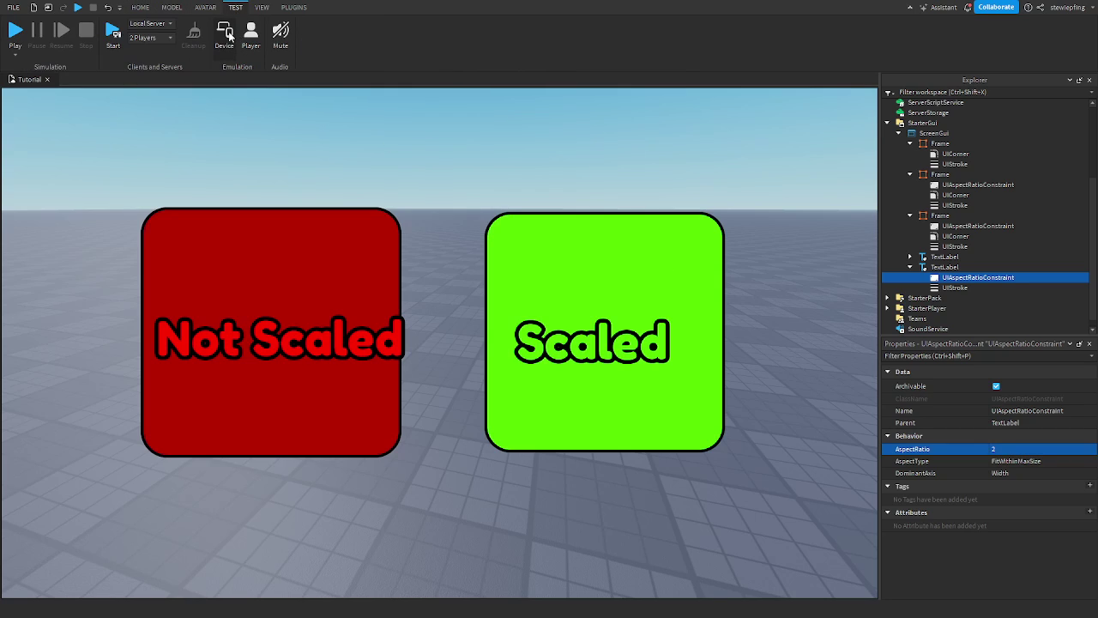
left_click(228, 33)
left_click(229, 34)
key("Delete")
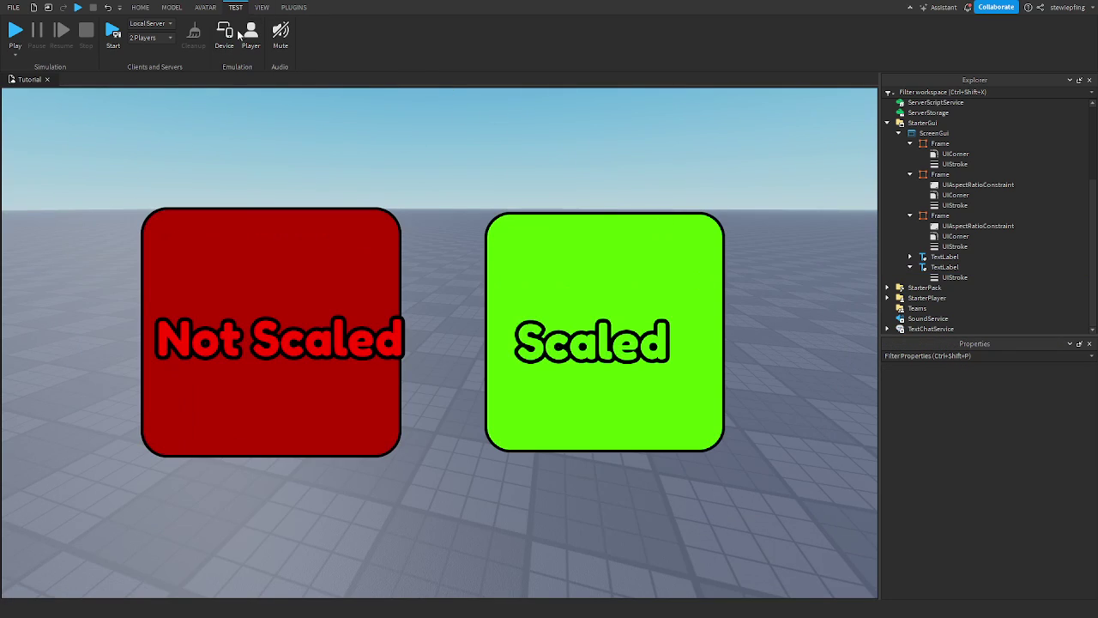
Preview the labelled red and green frames on the Samsung Galaxy A51 and return to the normal viewport.
left_click(225, 34)
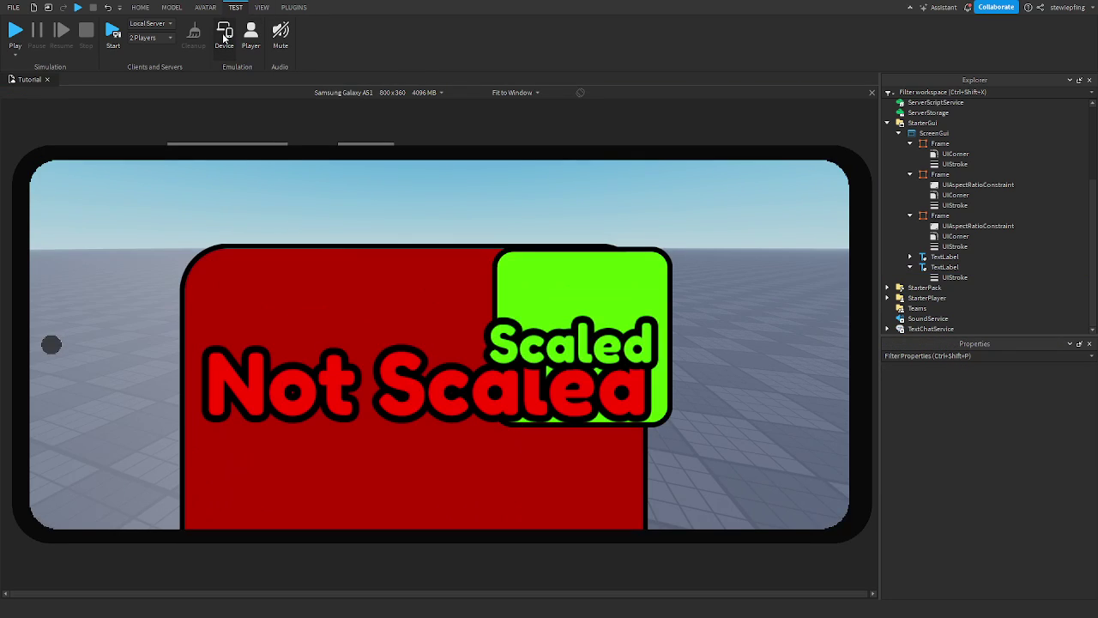
left_click(225, 36)
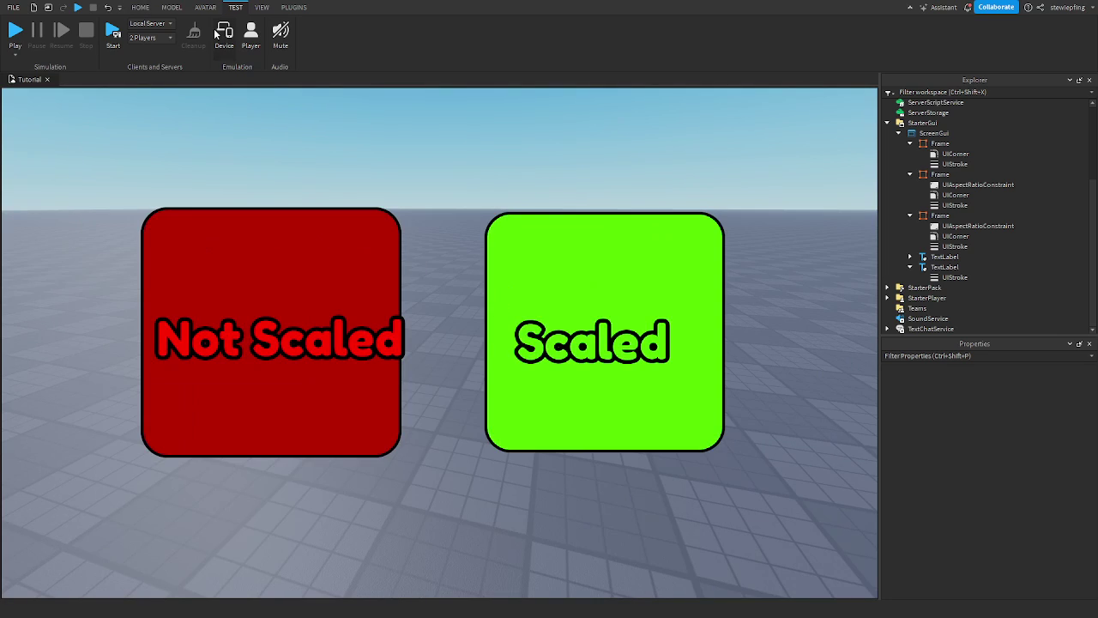
left_click(218, 36)
left_click(218, 34)
left_click(140, 7)
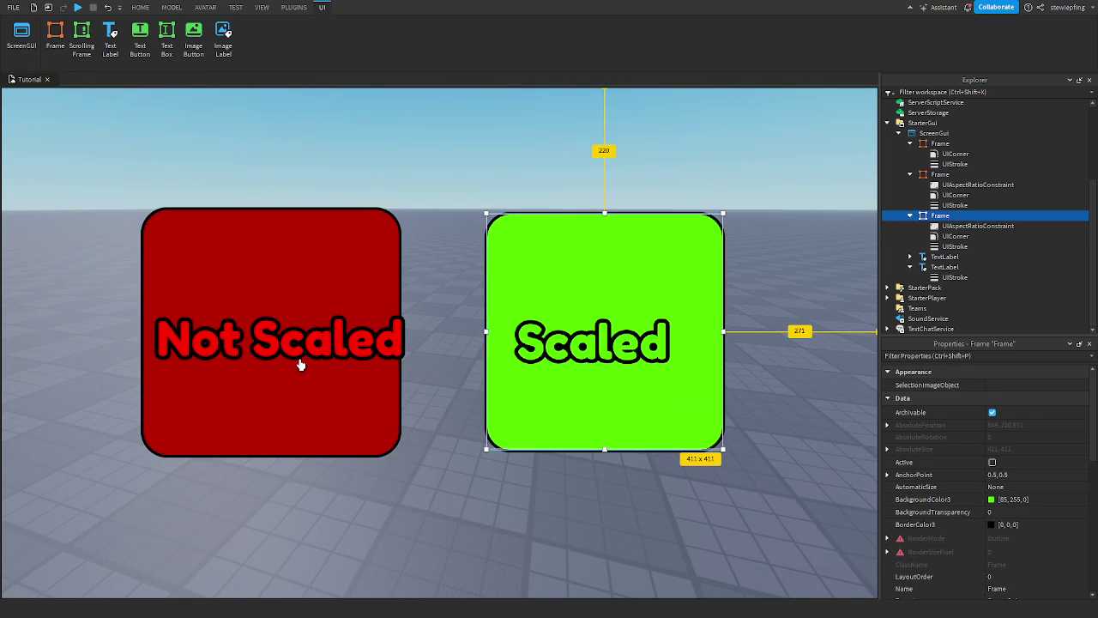
Delete the Not Scaled text label and the red frame behind it.
left_click(300, 363)
key("Delete")
left_click(252, 326)
key("Delete")
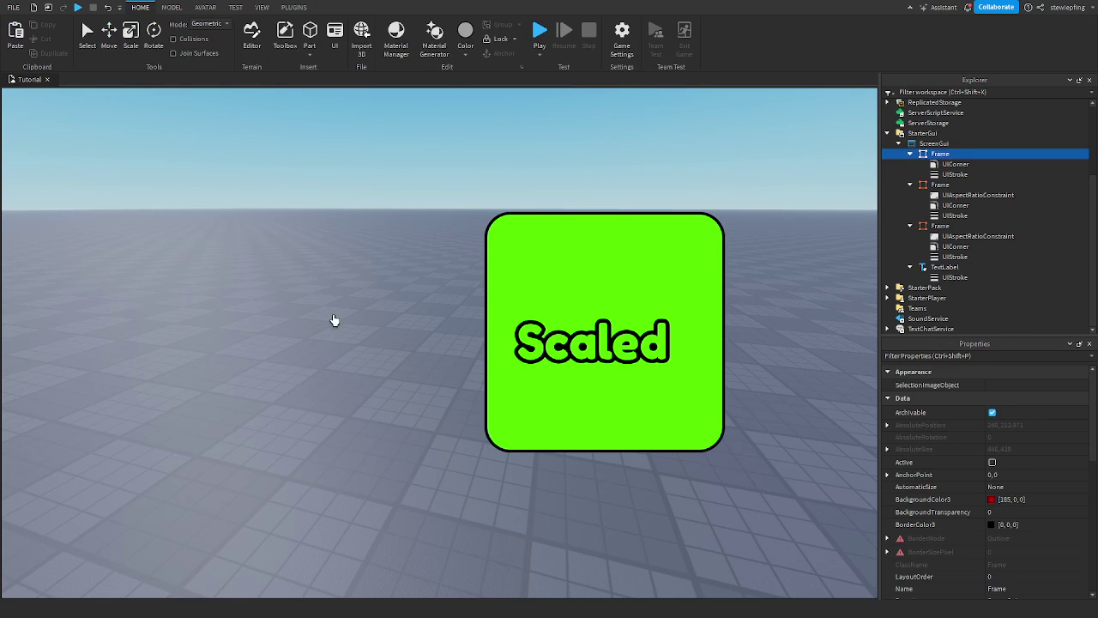
Center the Scaled label on the green frame, and move the frame and label to the middle of the viewport.
left_click(949, 227)
left_click_drag(567, 334, 580, 324)
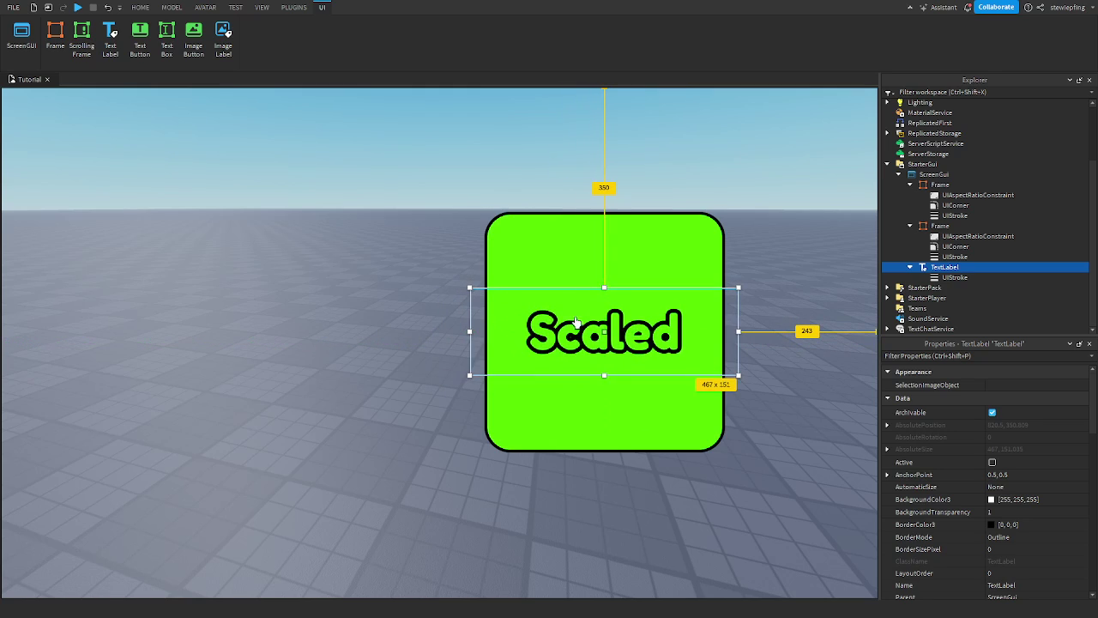
left_click_drag(557, 254, 414, 250)
left_click_drag(633, 333, 485, 332)
Preview the green frame on the Samsung Galaxy A51 and examine the Scaled label's Size and text properties.
left_click(235, 7)
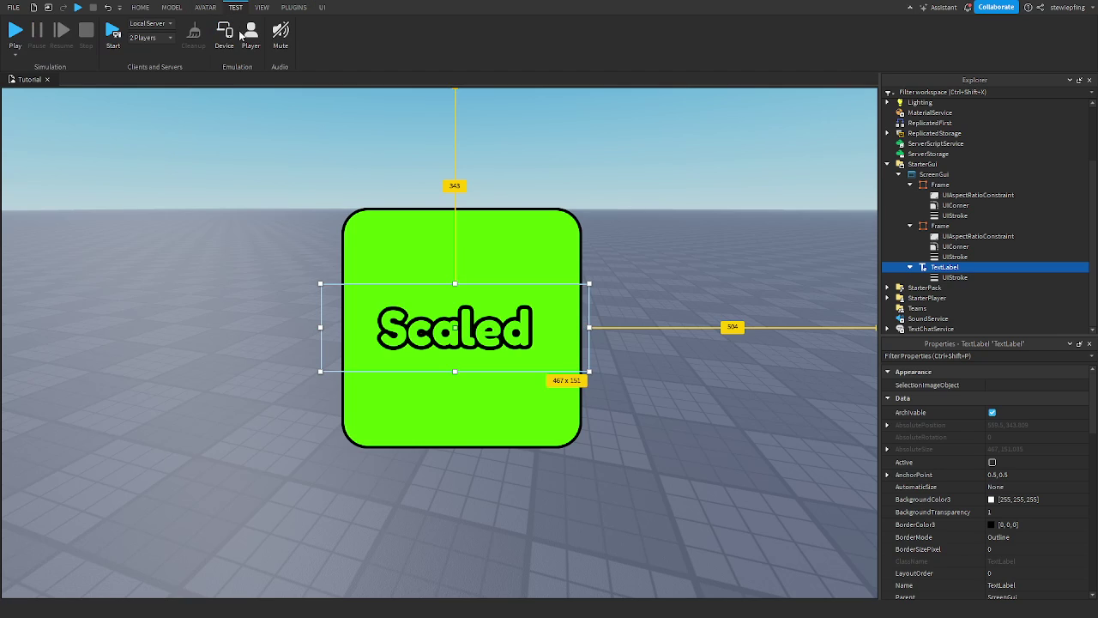
left_click(224, 34)
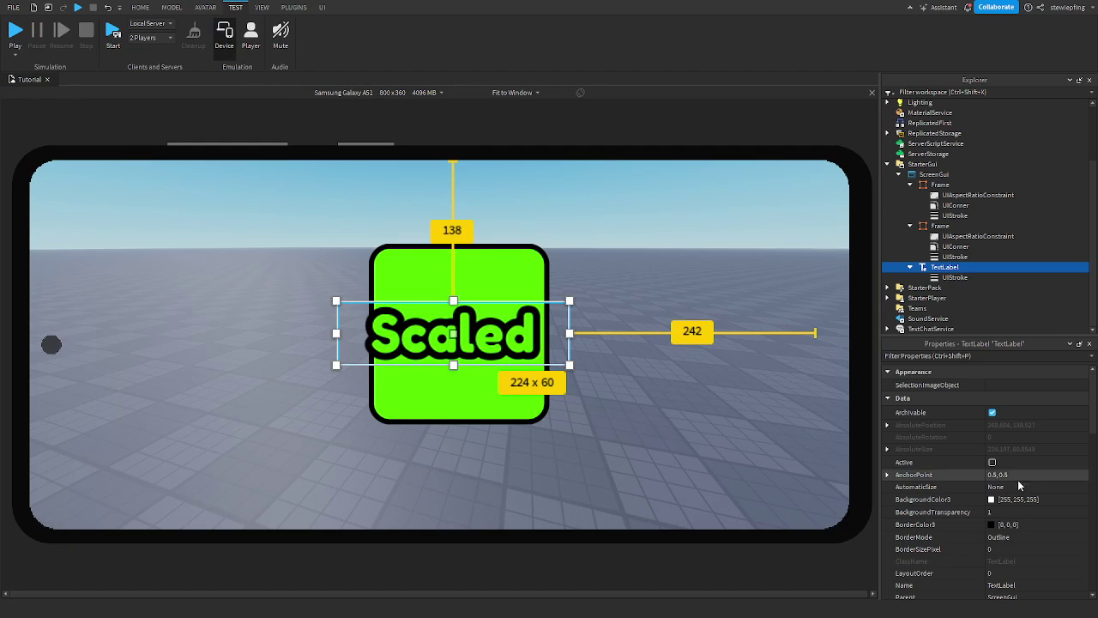
scroll(1041, 470, "down", 3)
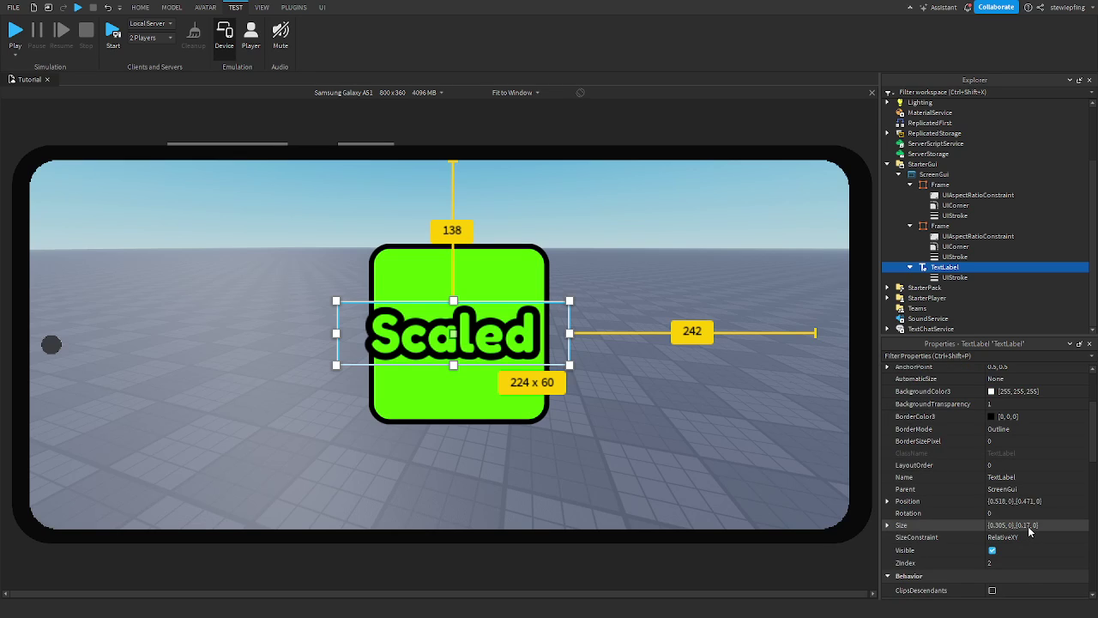
left_click(1017, 525)
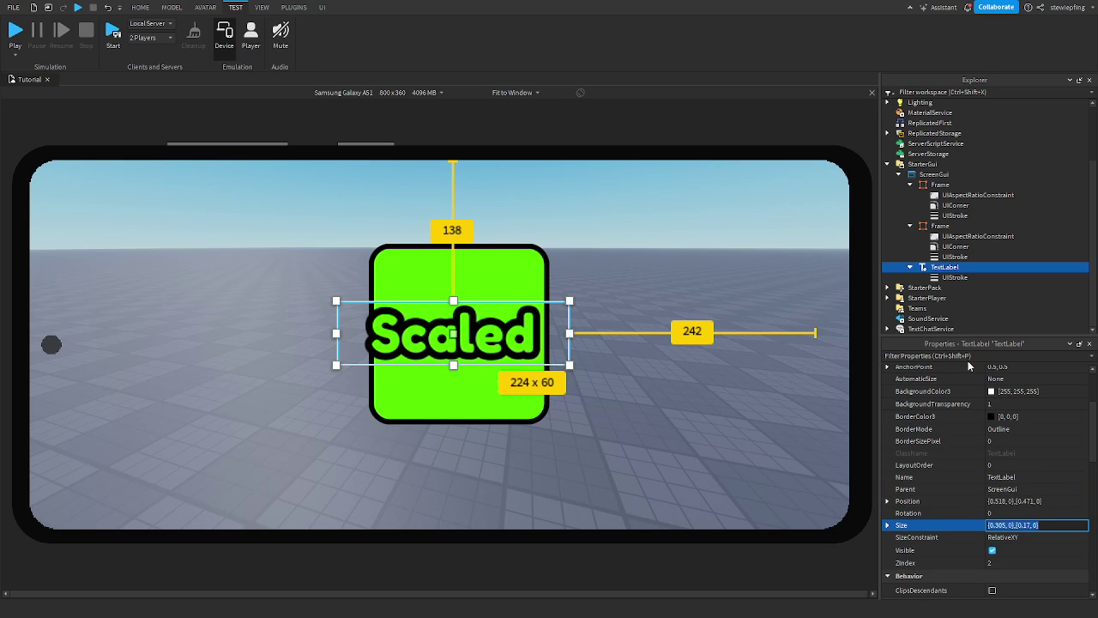
scroll(994, 489, "down", 6)
scroll(996, 489, "up", 6)
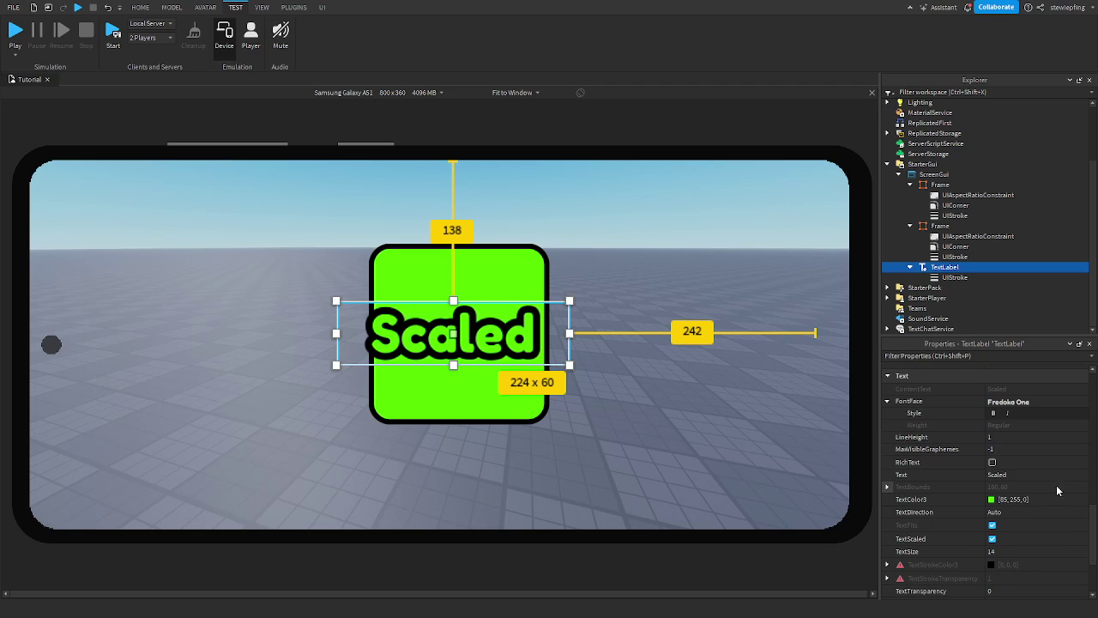
scroll(995, 441, "up", 1)
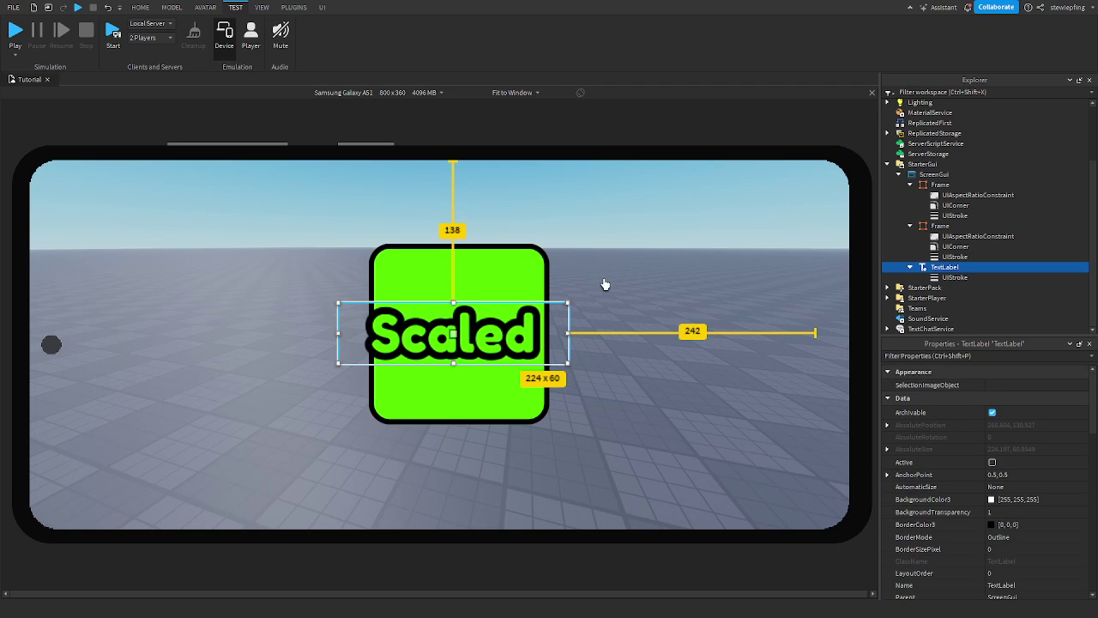
Preview the green frame and its label on the iPod Touch 6th Generation and leave device emulation.
left_click(333, 94)
left_click(331, 202)
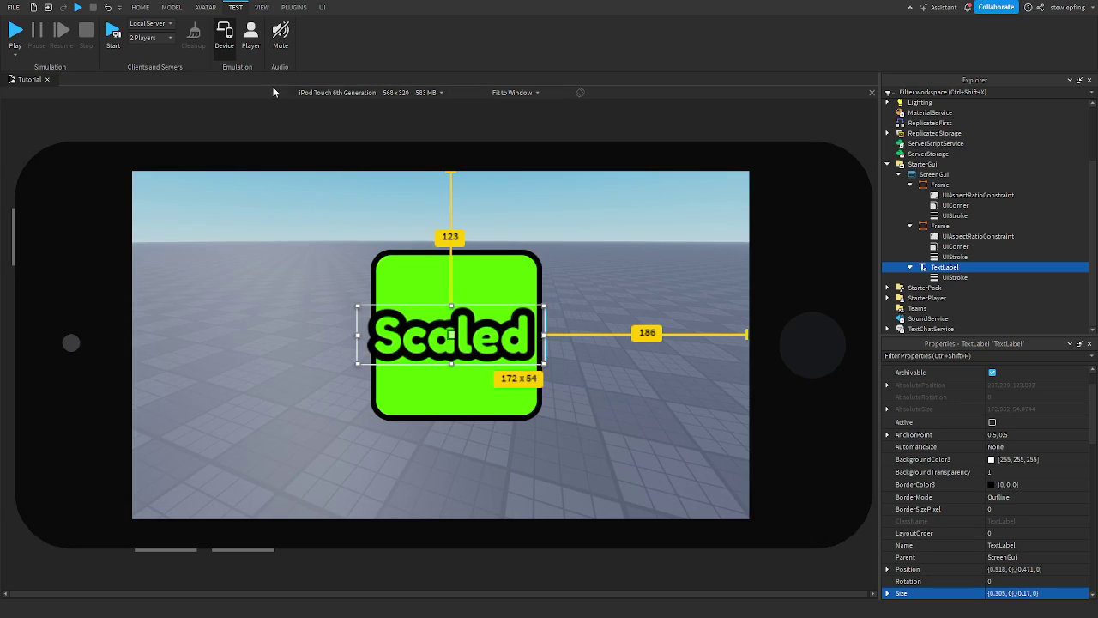
left_click(223, 34)
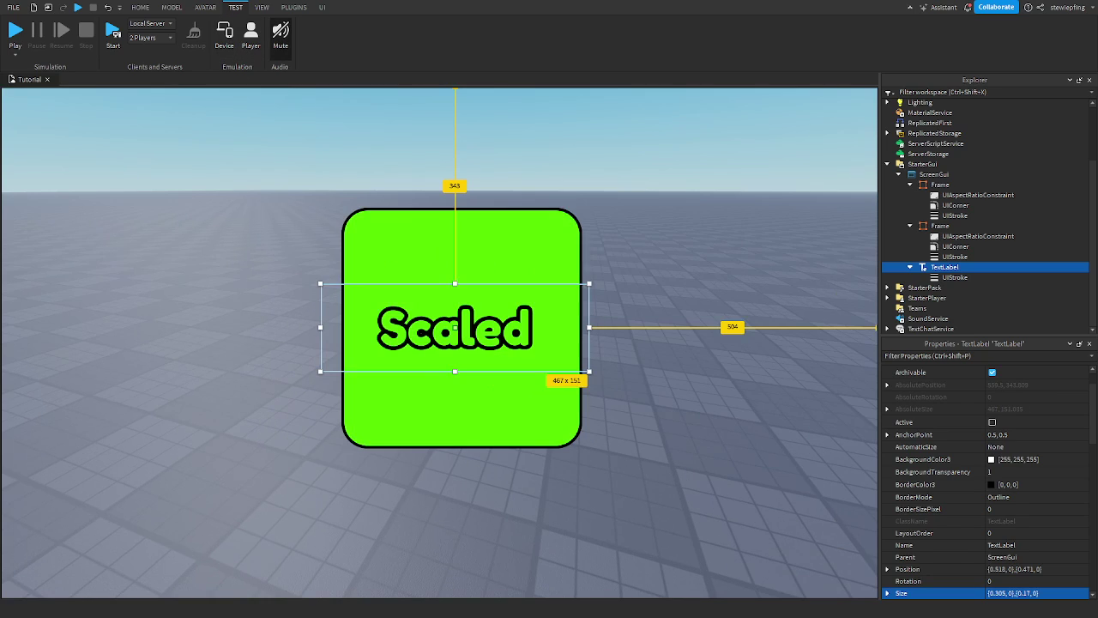
left_click(224, 34)
left_click(224, 35)
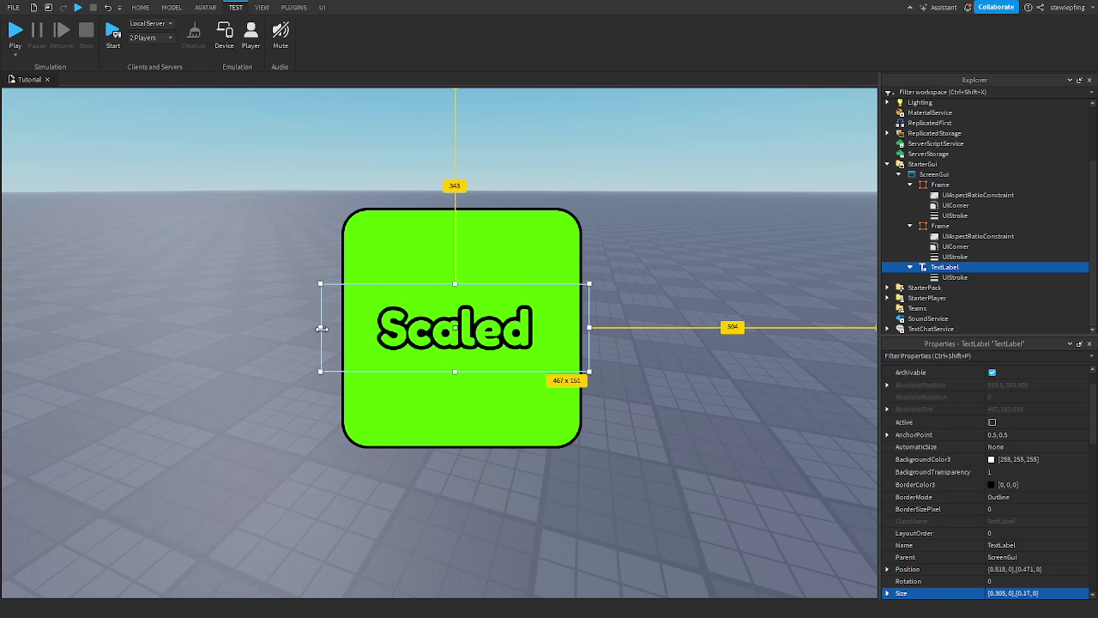
Shrink the Scaled label's box to about 283 x 101 and center it on the green frame.
left_click_drag(322, 328, 427, 336)
left_click_drag(508, 373, 509, 342)
left_click_drag(489, 281, 442, 294)
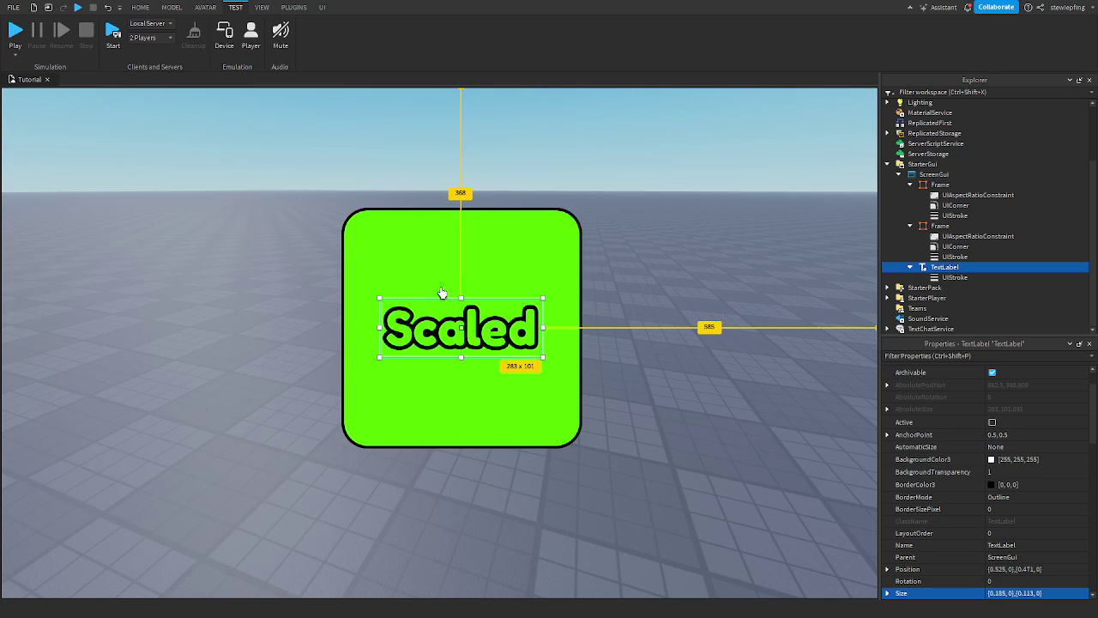
Preview the resized label and green frame on the iPhone XR and the Samsung Tab A (2015).
left_click(223, 34)
left_click(263, 221)
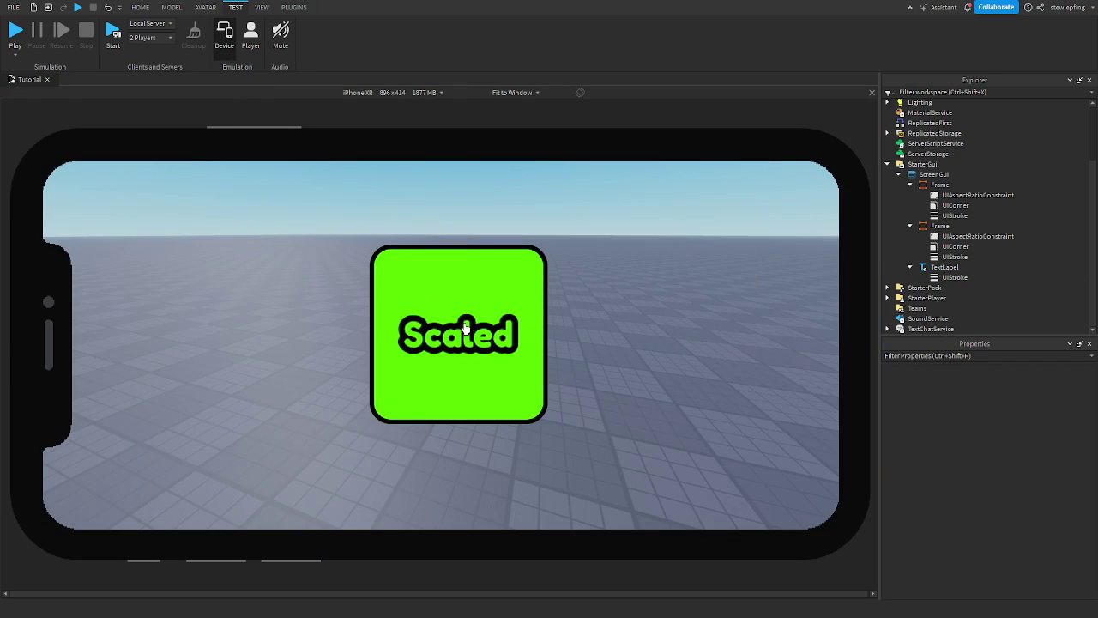
left_click(352, 245)
left_click(360, 392)
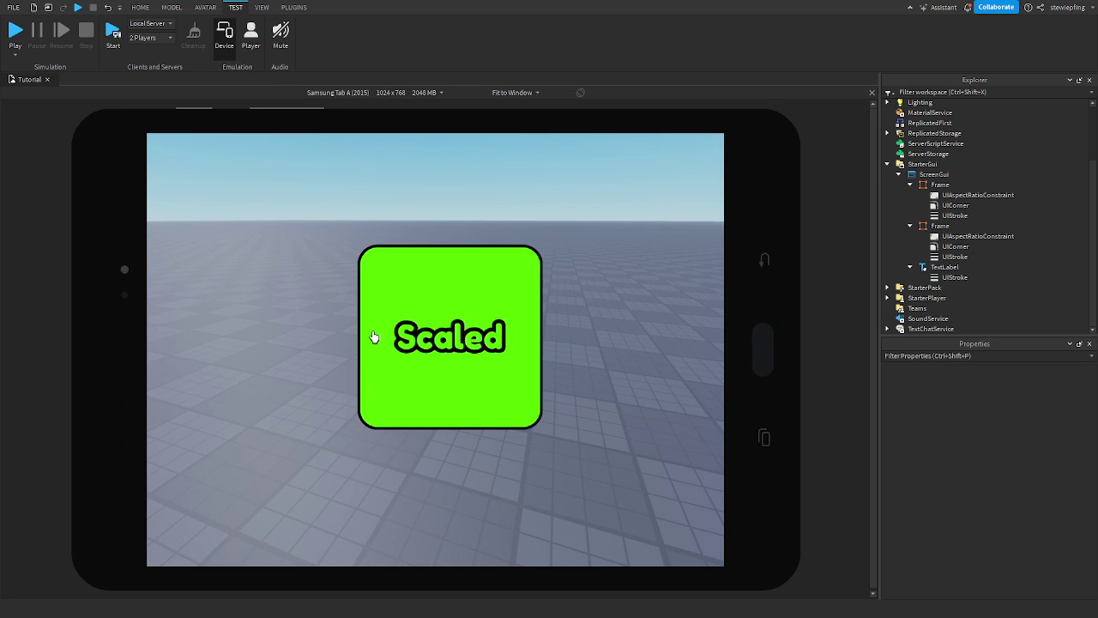
left_click(232, 40)
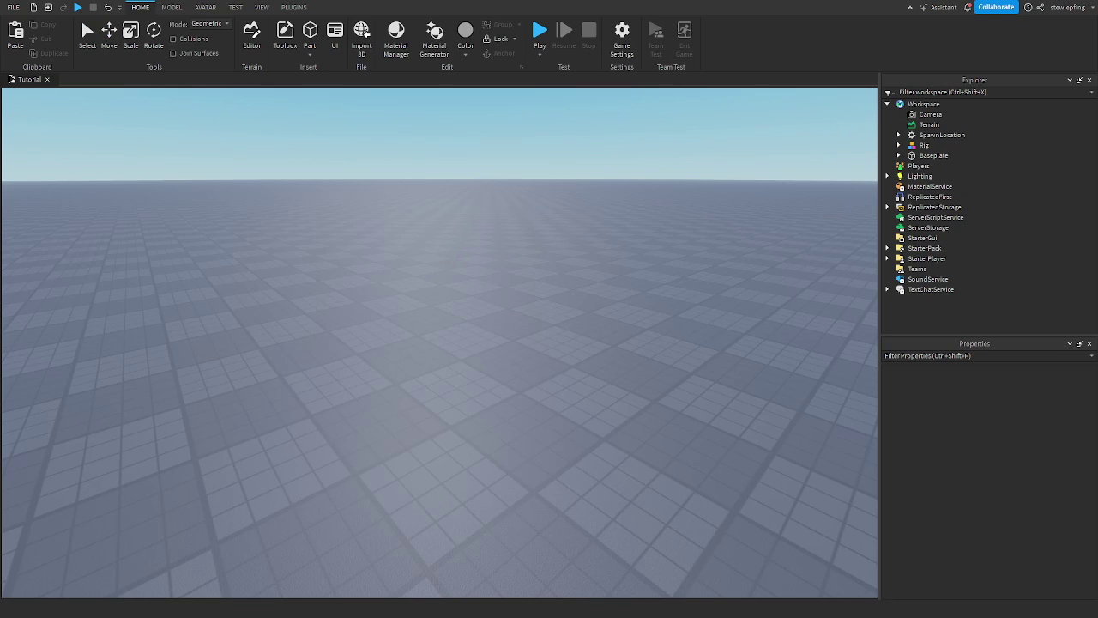
right_click_drag(689, 381, 689, 381)
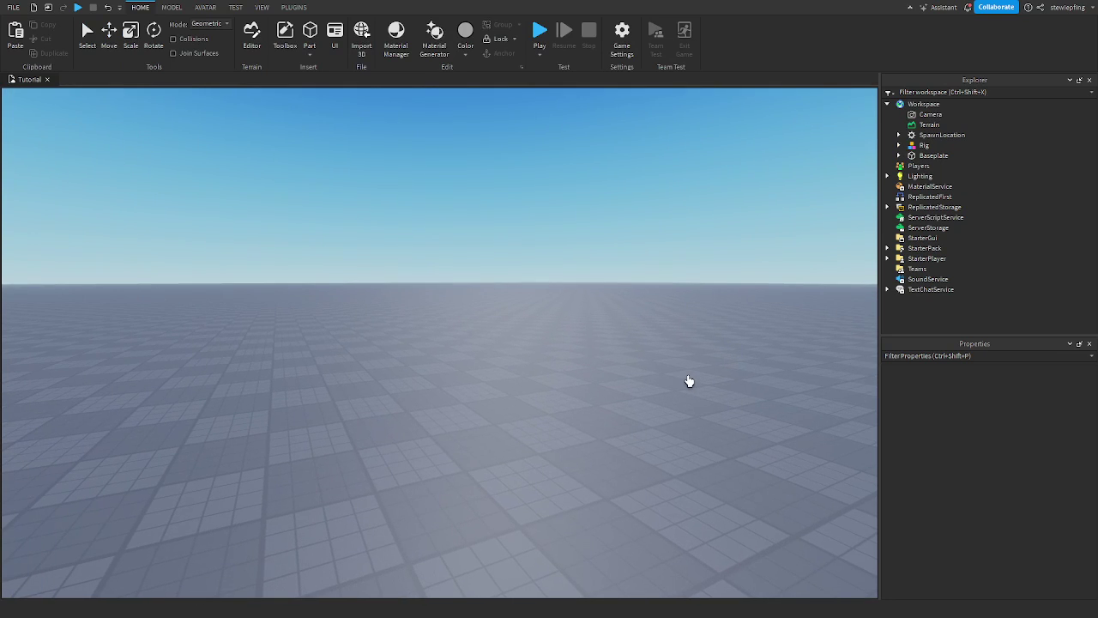